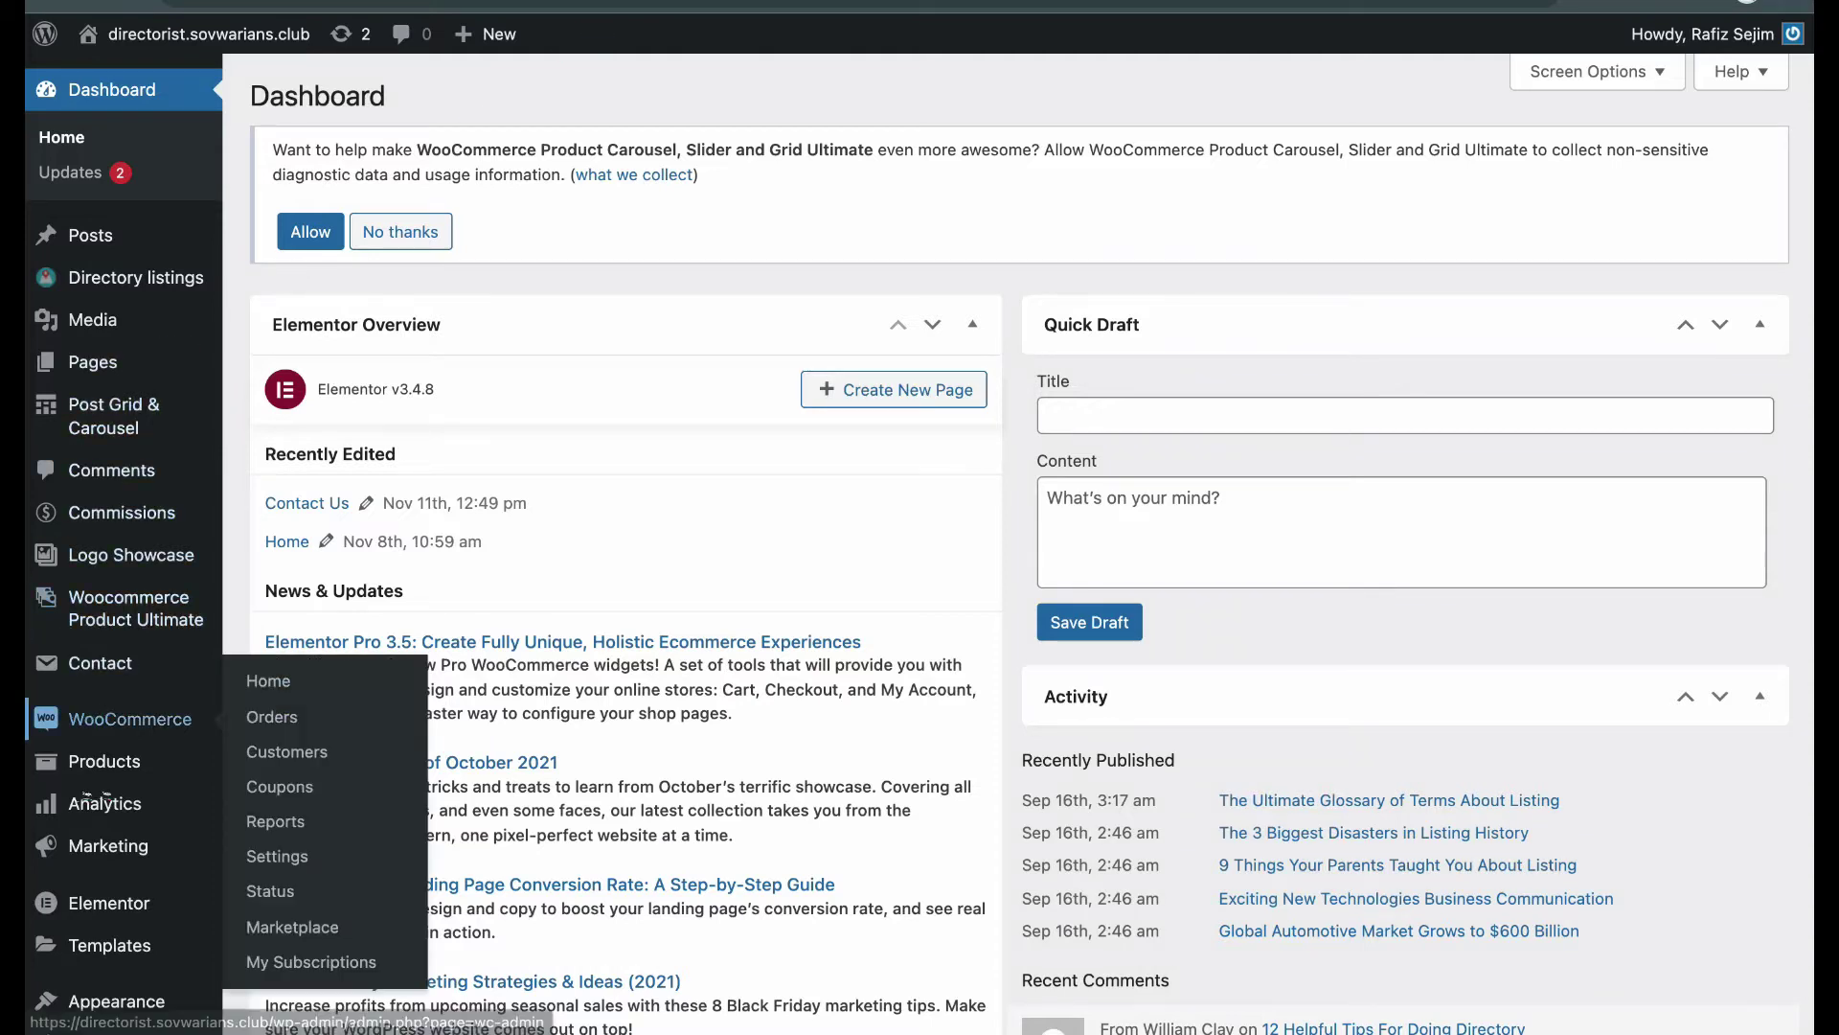
Search the plugin directory for "WP Legal Pages" and install and activate the Legal Pages plugin by wpWax
scroll(95, 728, down, 3)
mouse_move(107, 875)
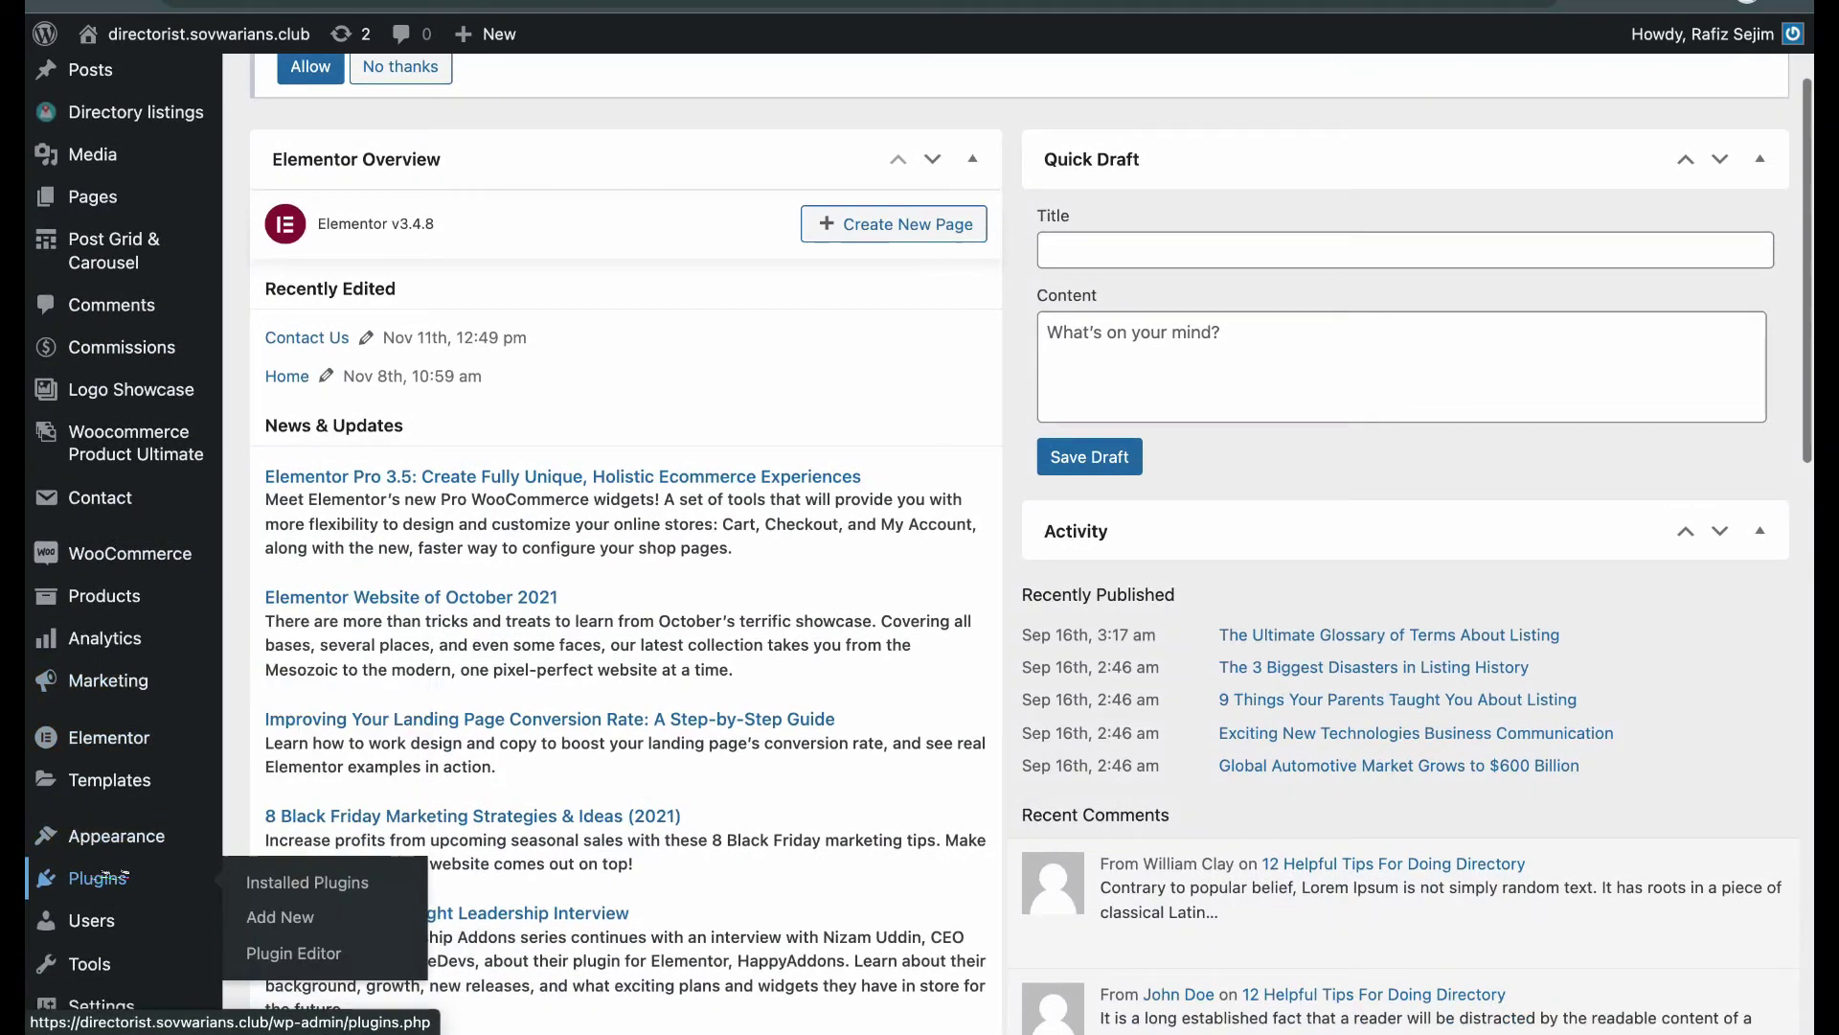
click(280, 917)
click(1499, 308)
text(WP Legal Pages)
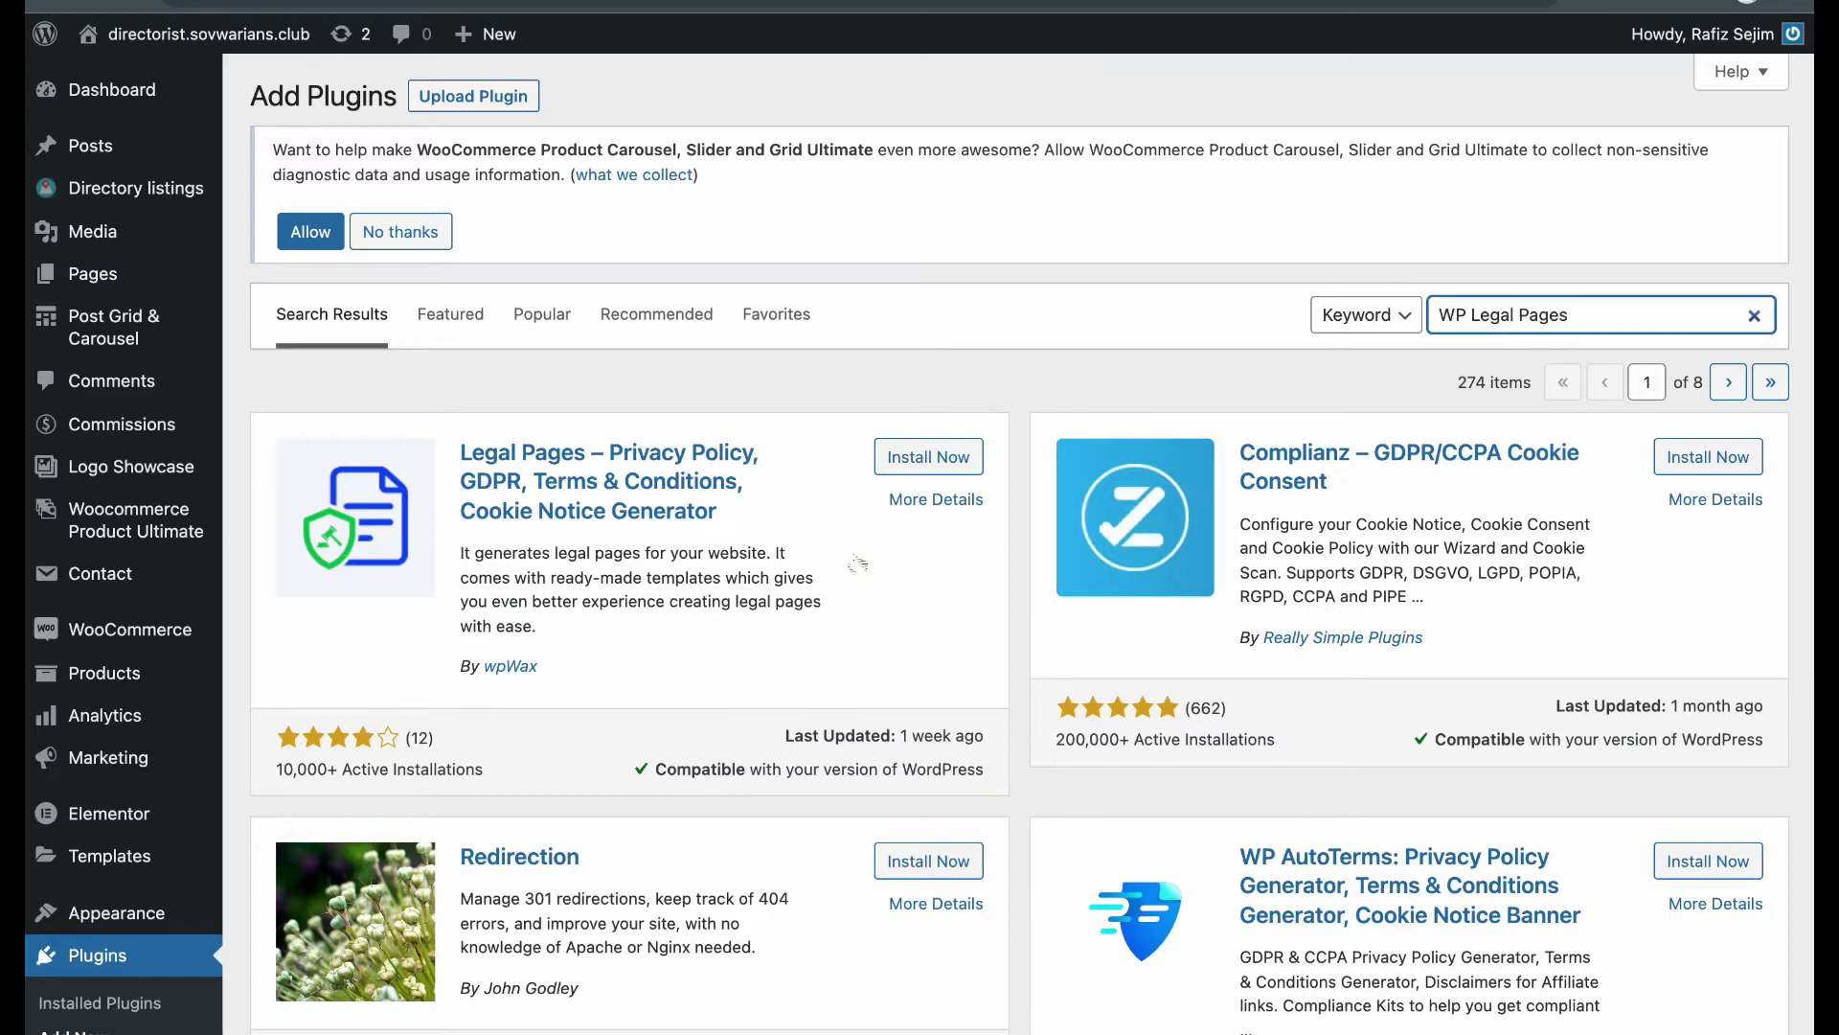
click(919, 456)
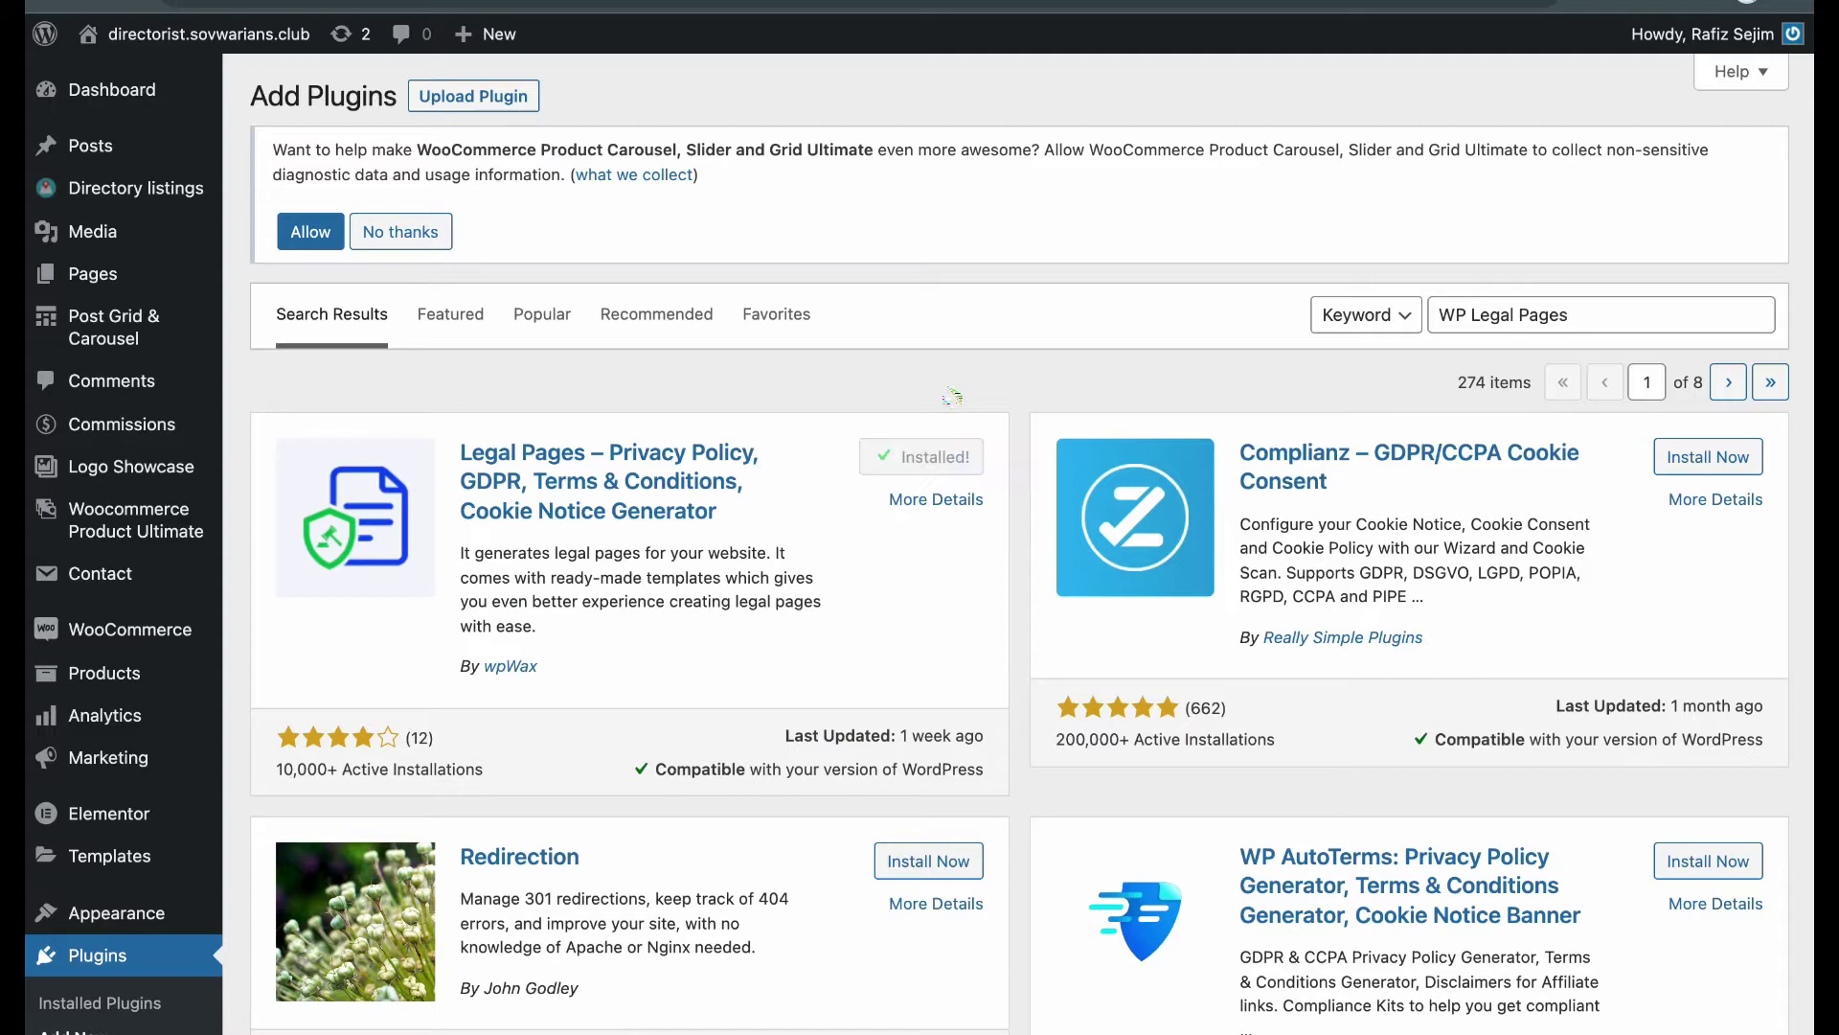
click(940, 451)
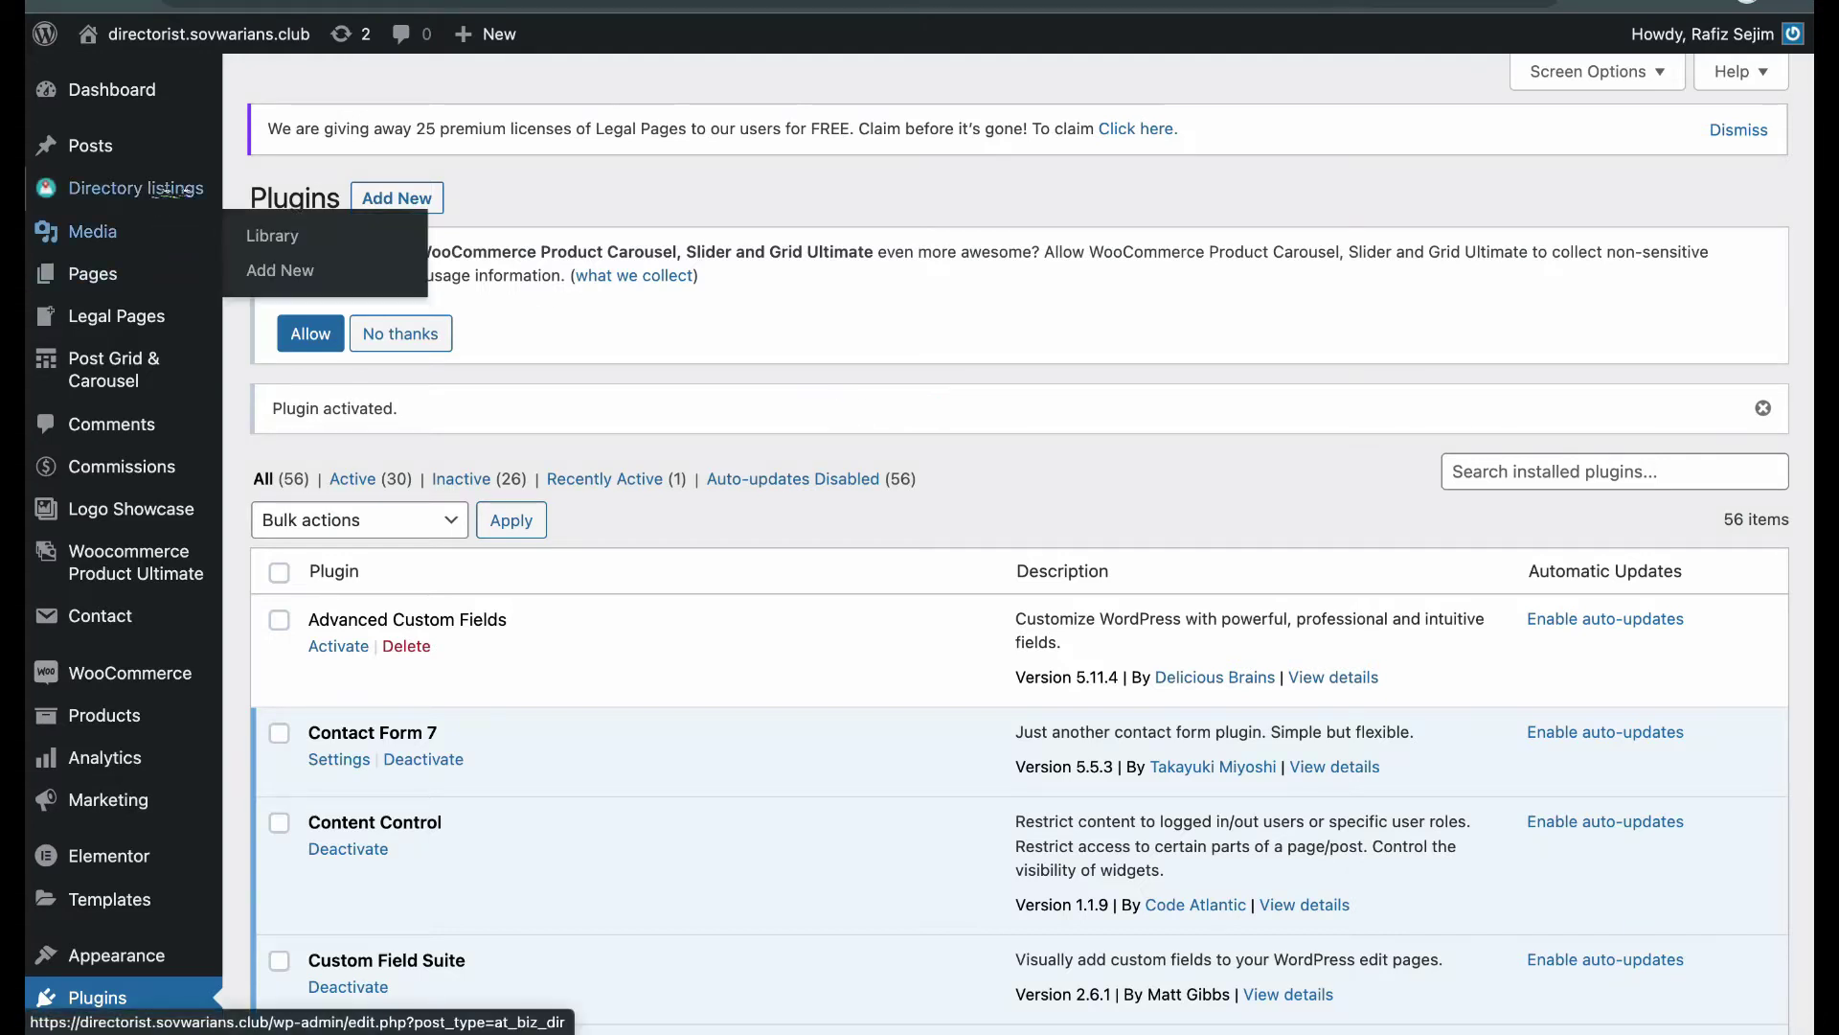
Open the Legal Pages plugin's settings, tick the checkbox below the disclaimer and accept the disclaimer
mouse_move(113, 300)
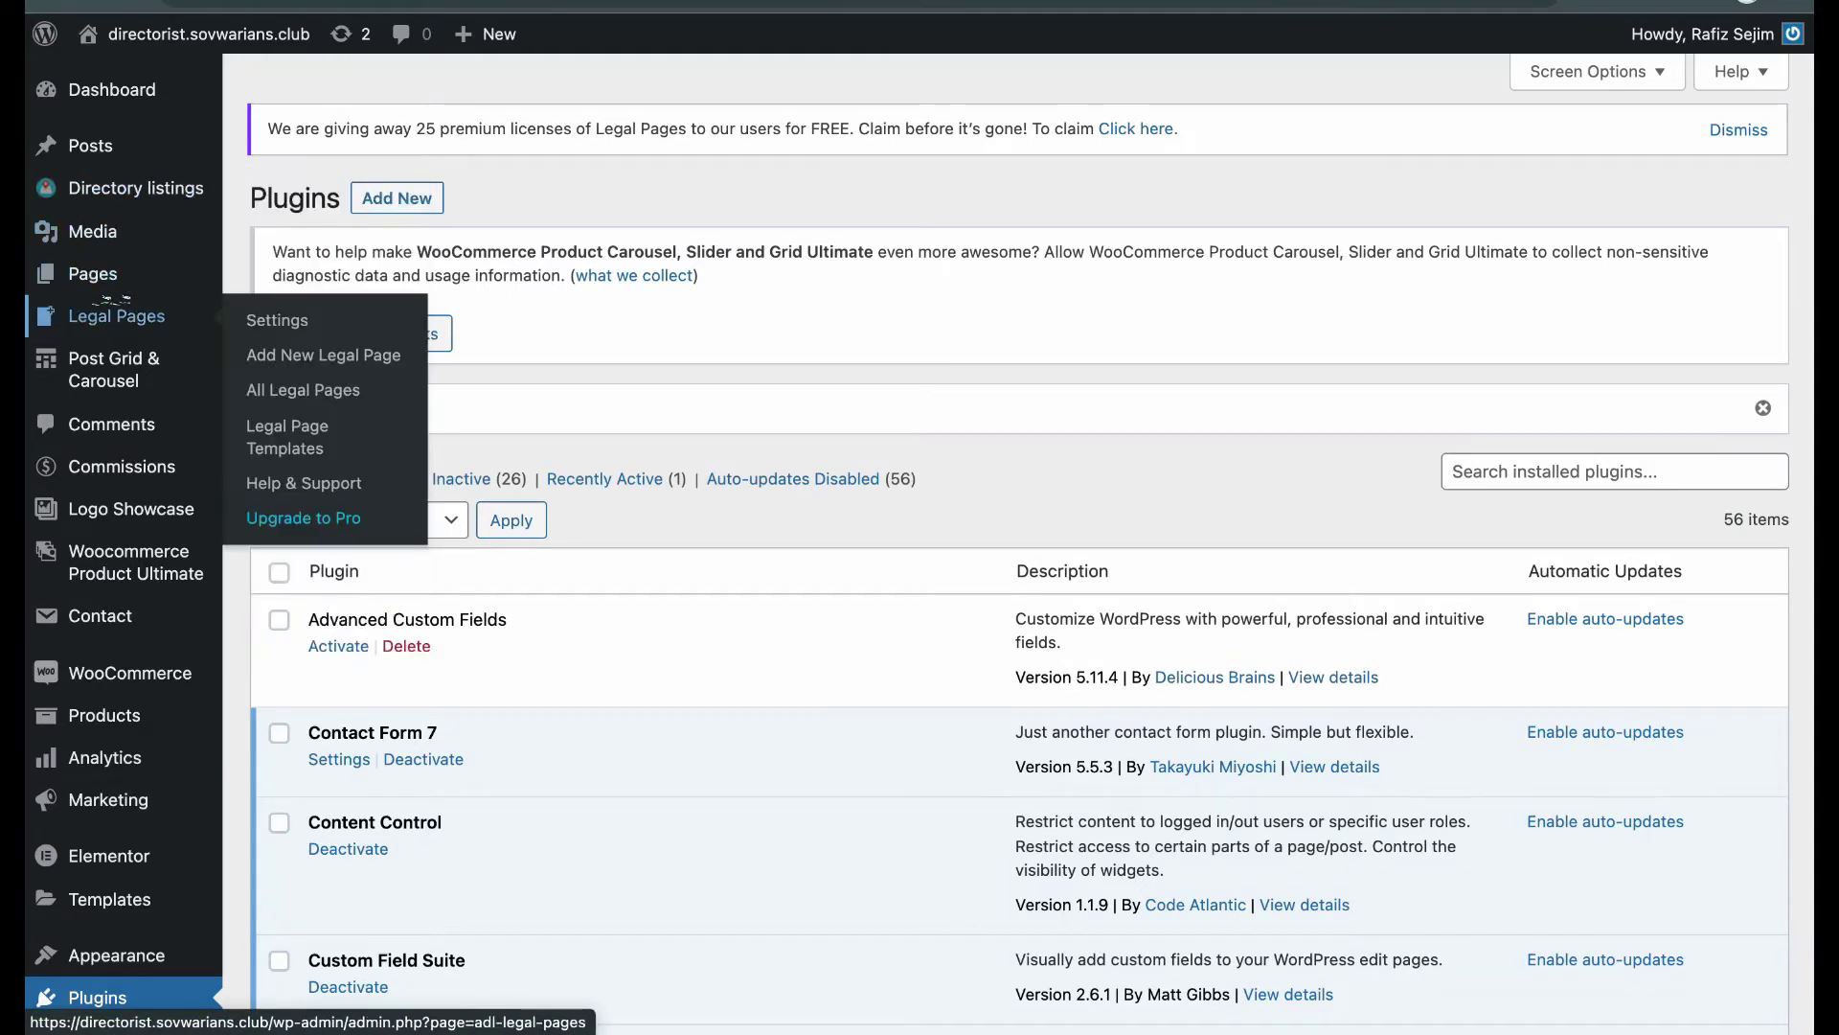
click(259, 319)
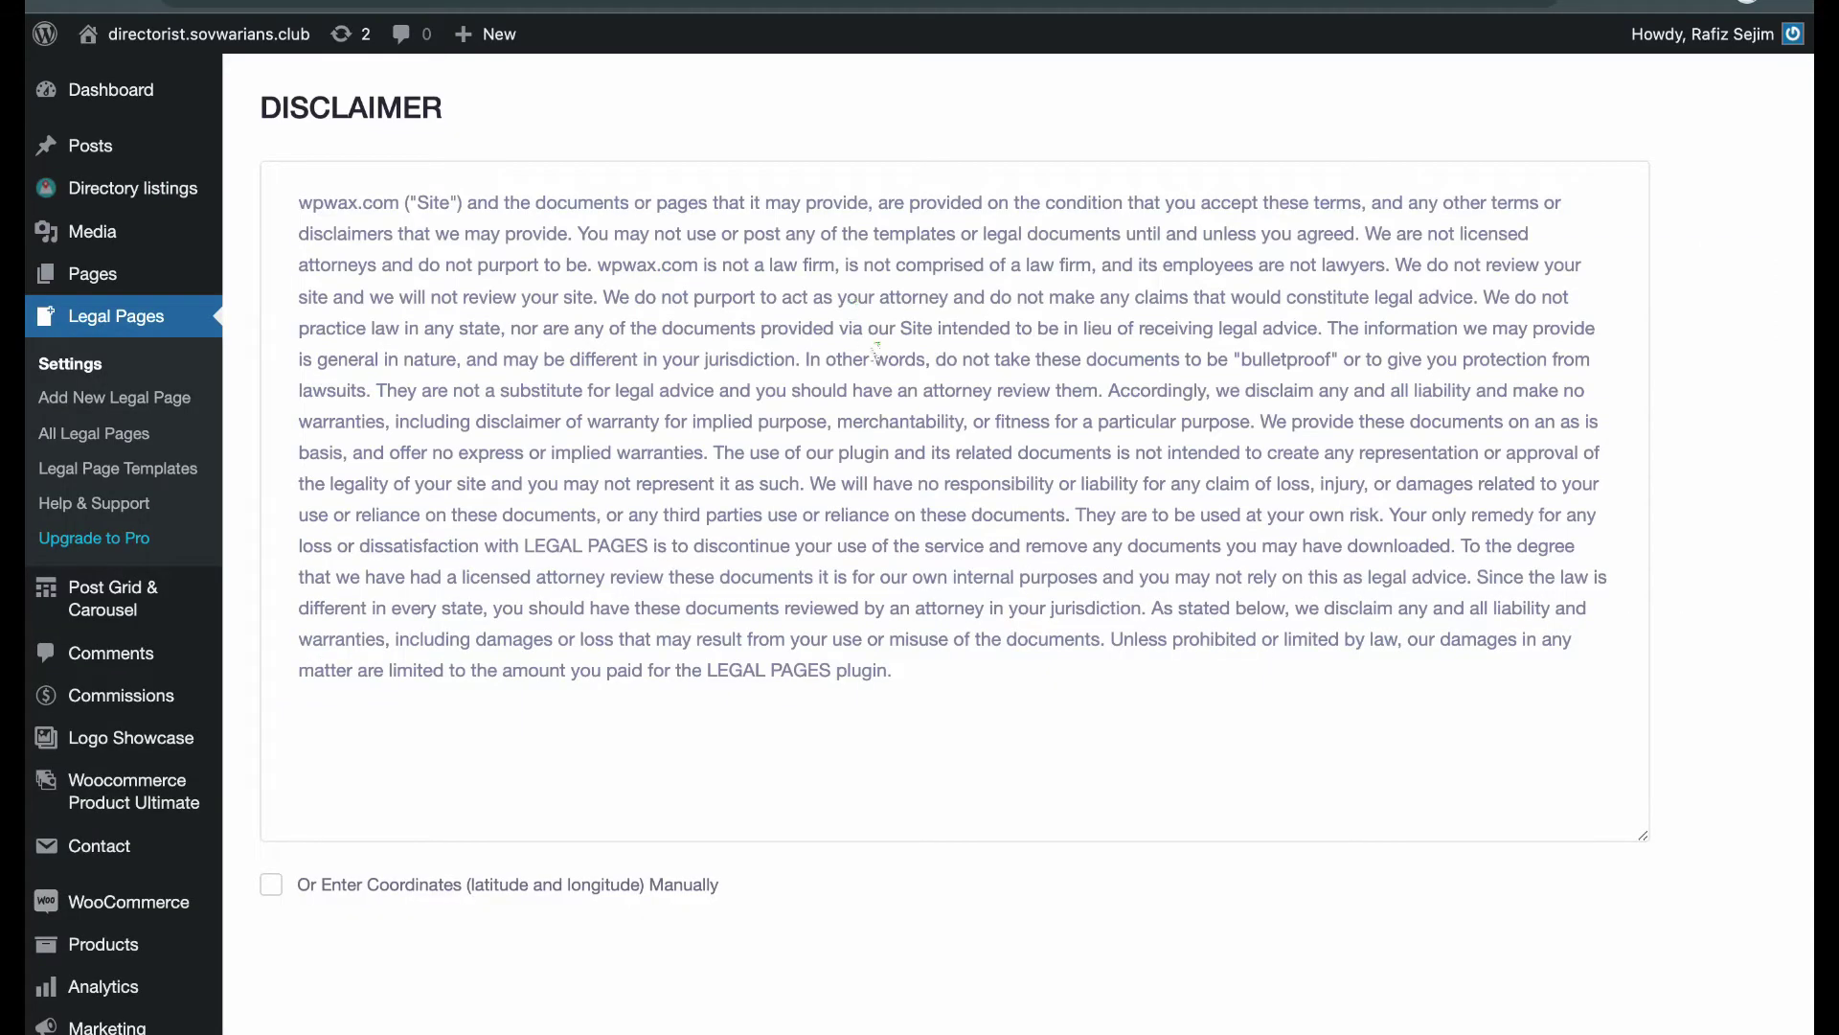
scroll(927, 384, down, 5)
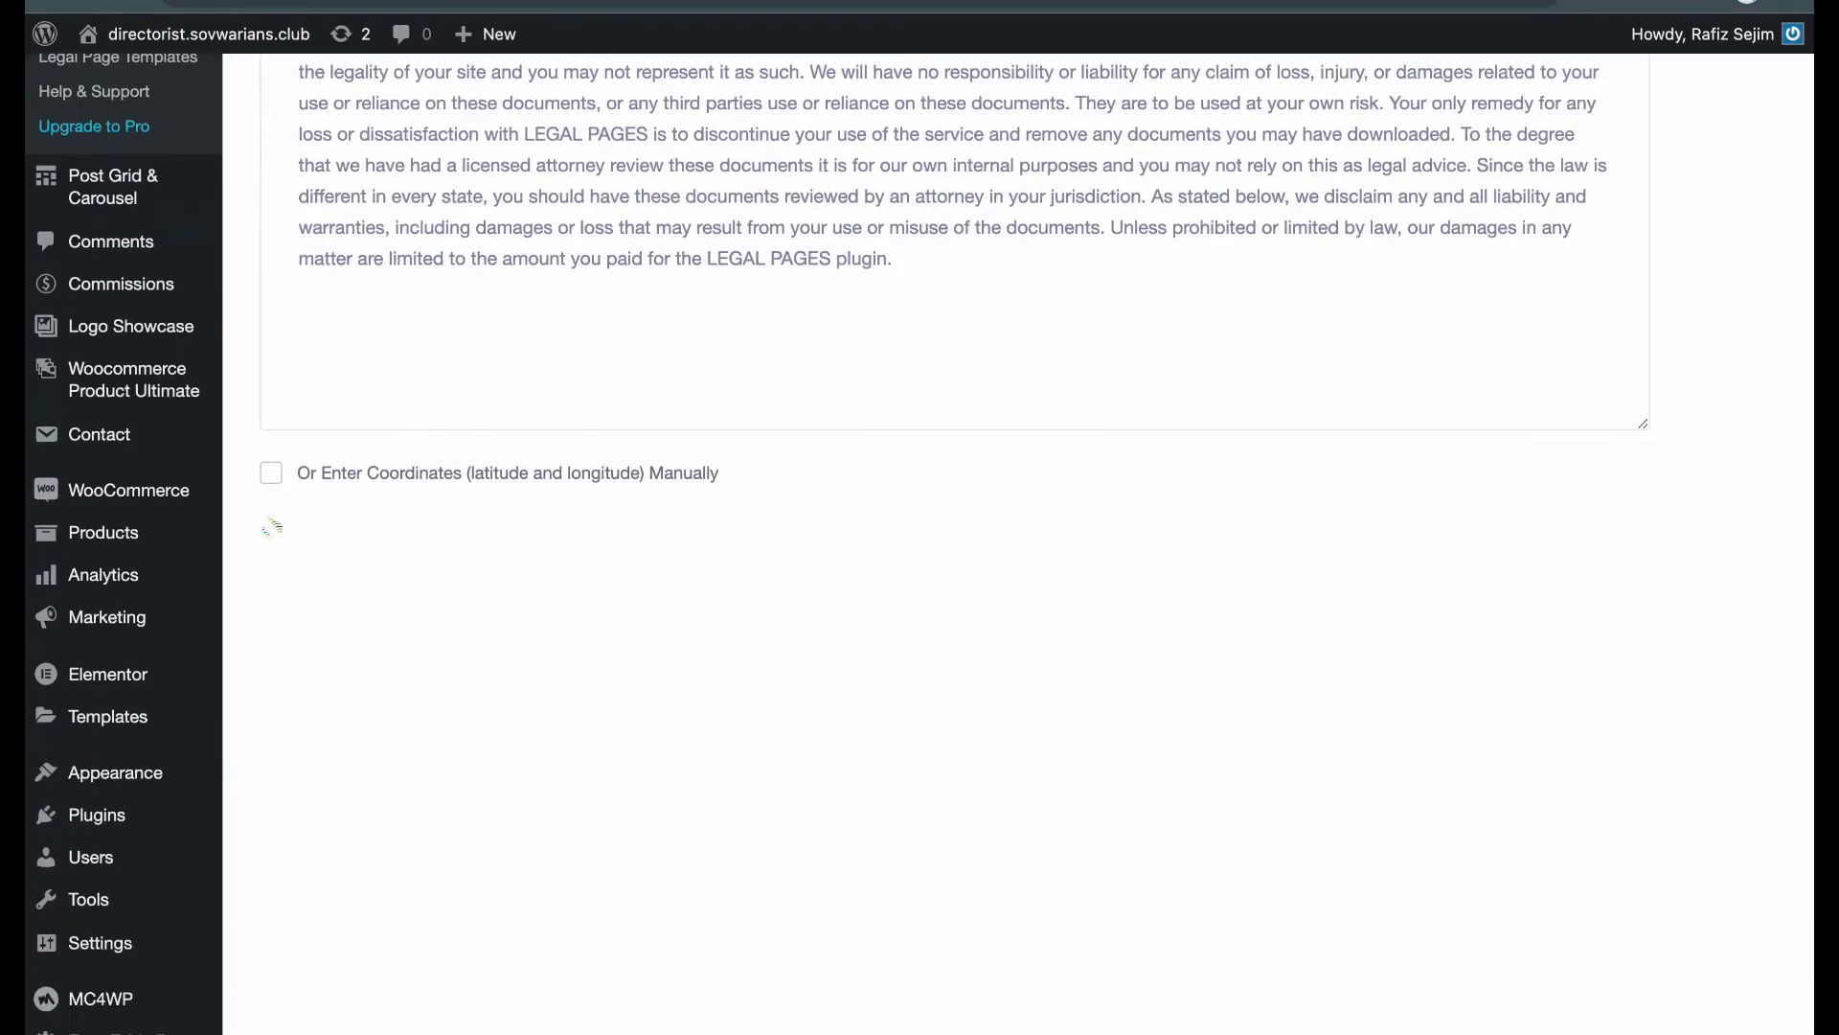
click(271, 473)
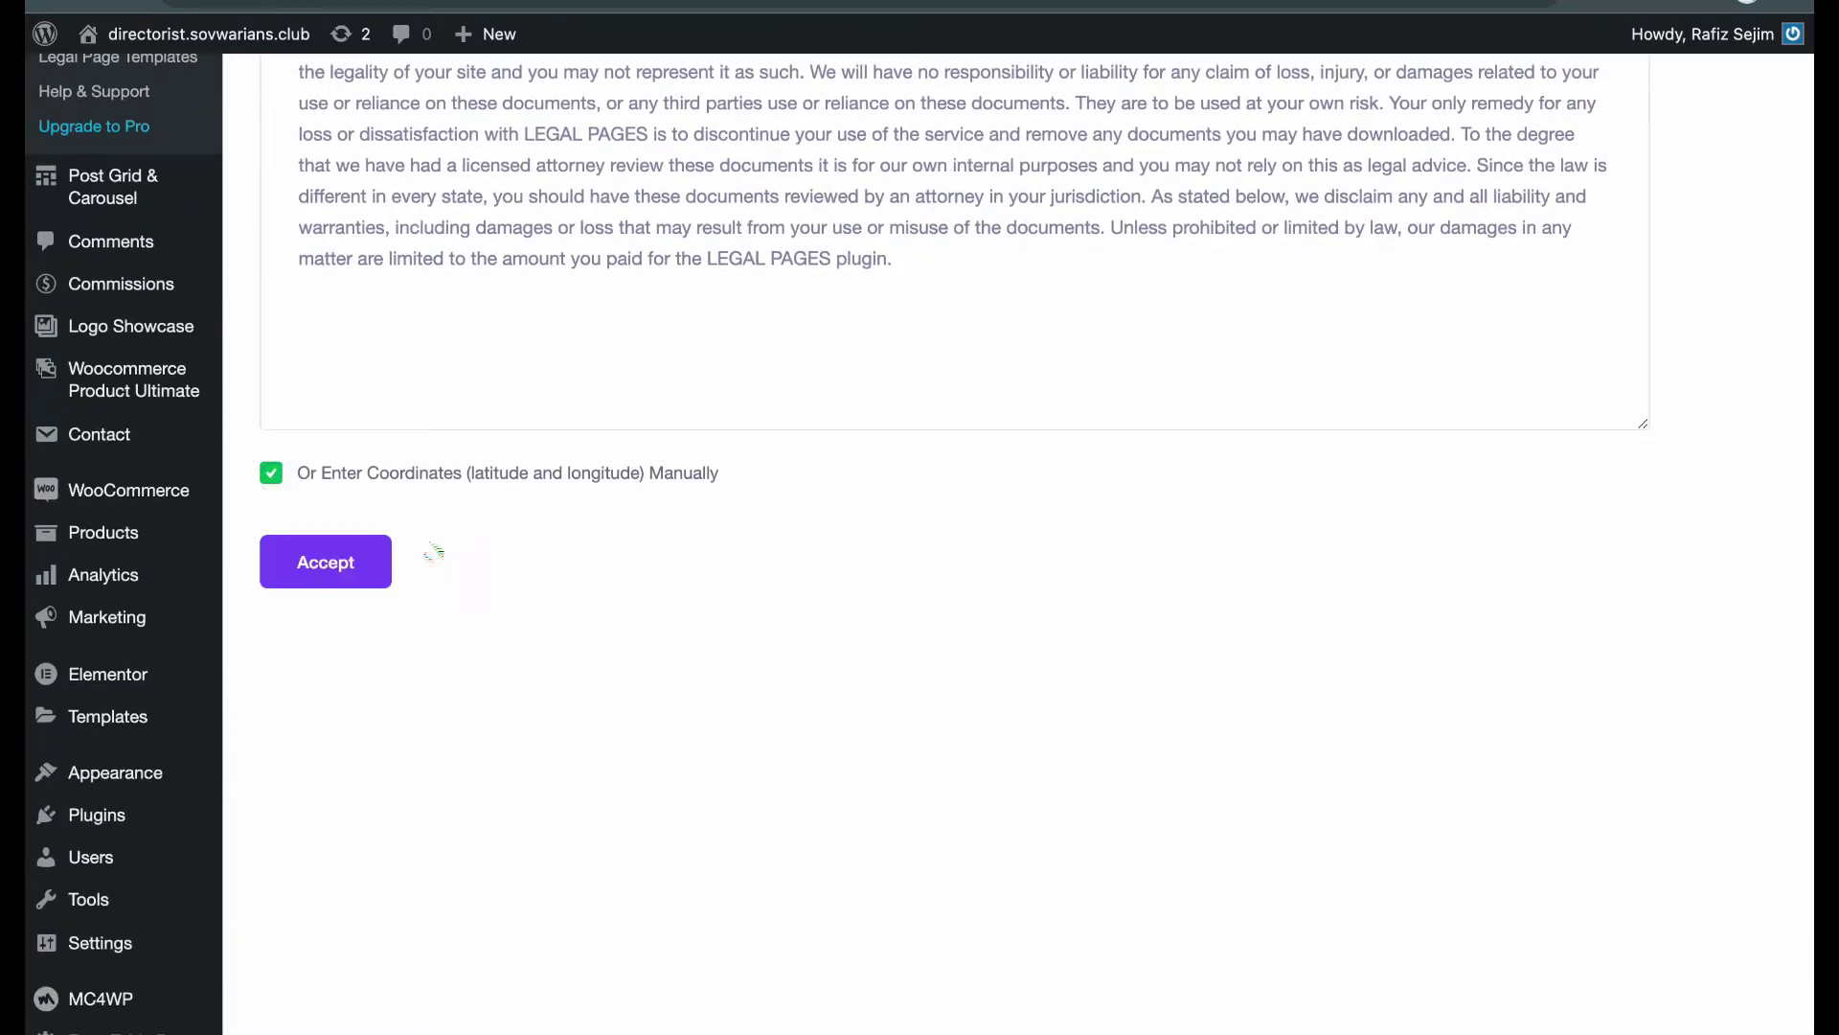
click(320, 562)
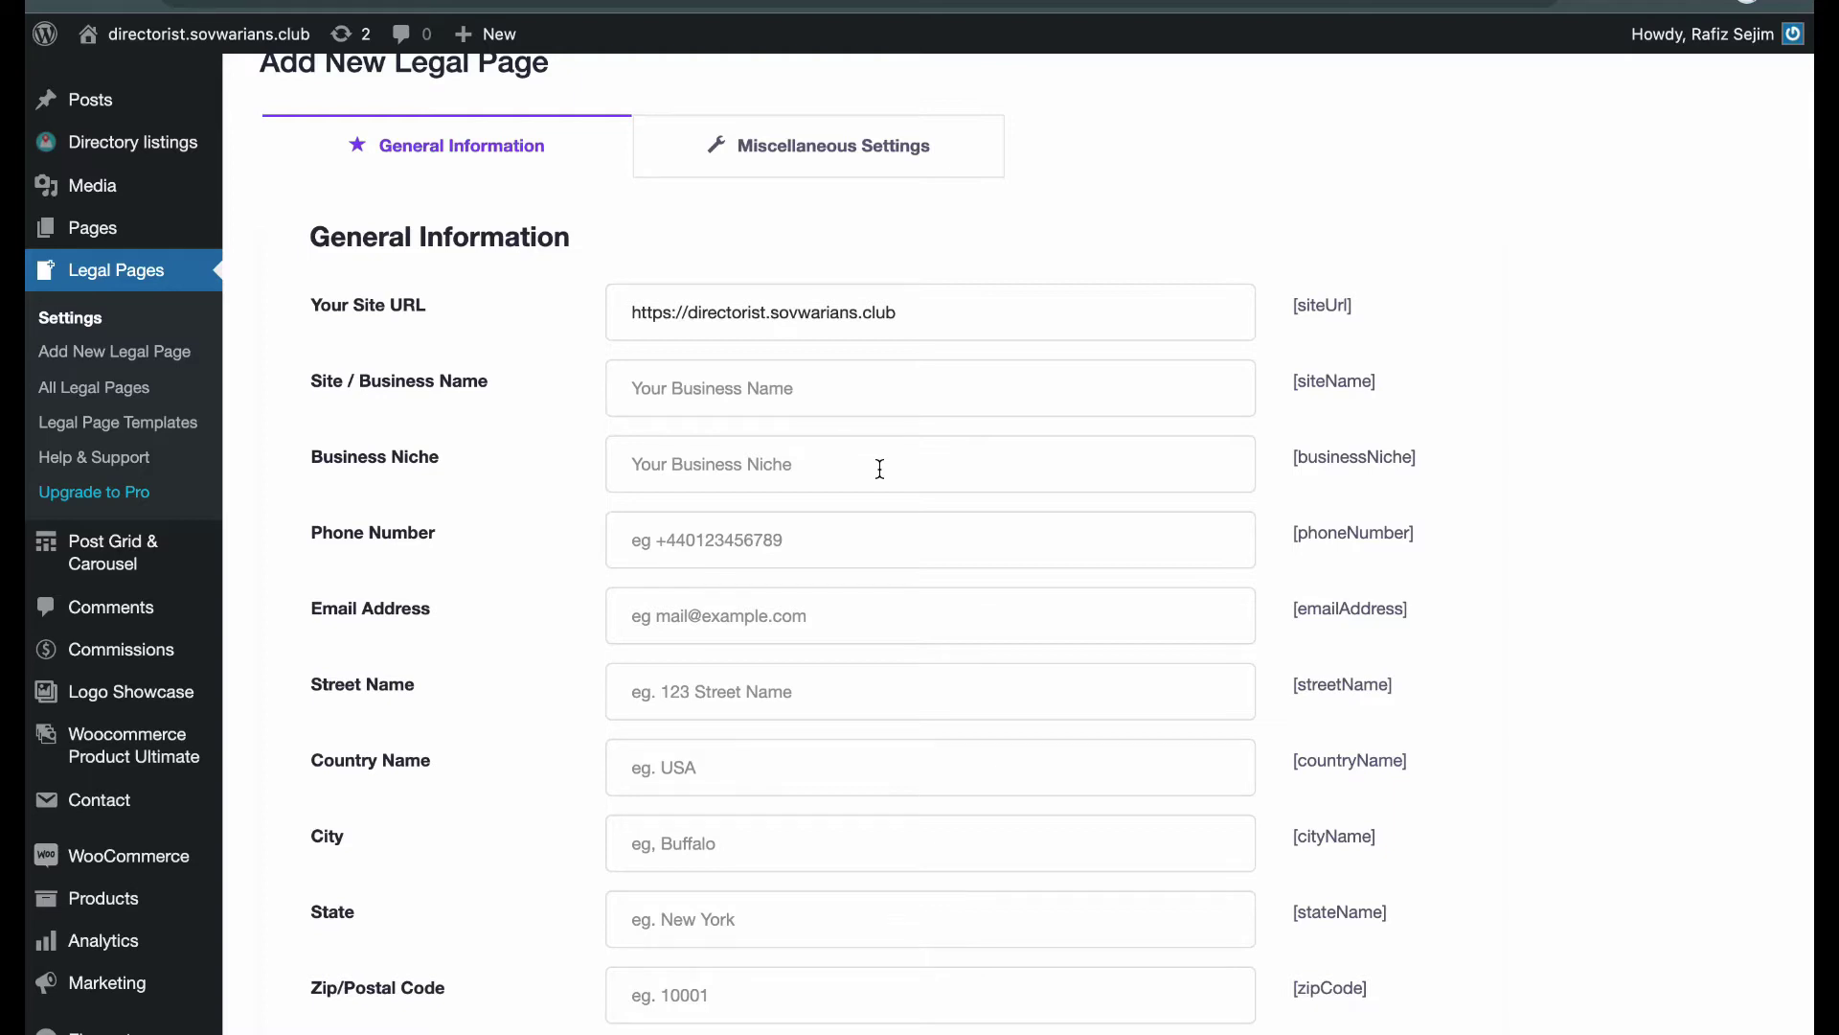
Save the general information with business name and niche The Sealed Nectar plus contact and address details, and save the miscellaneous settings with both options on No
drag(1286, 297, 1371, 618)
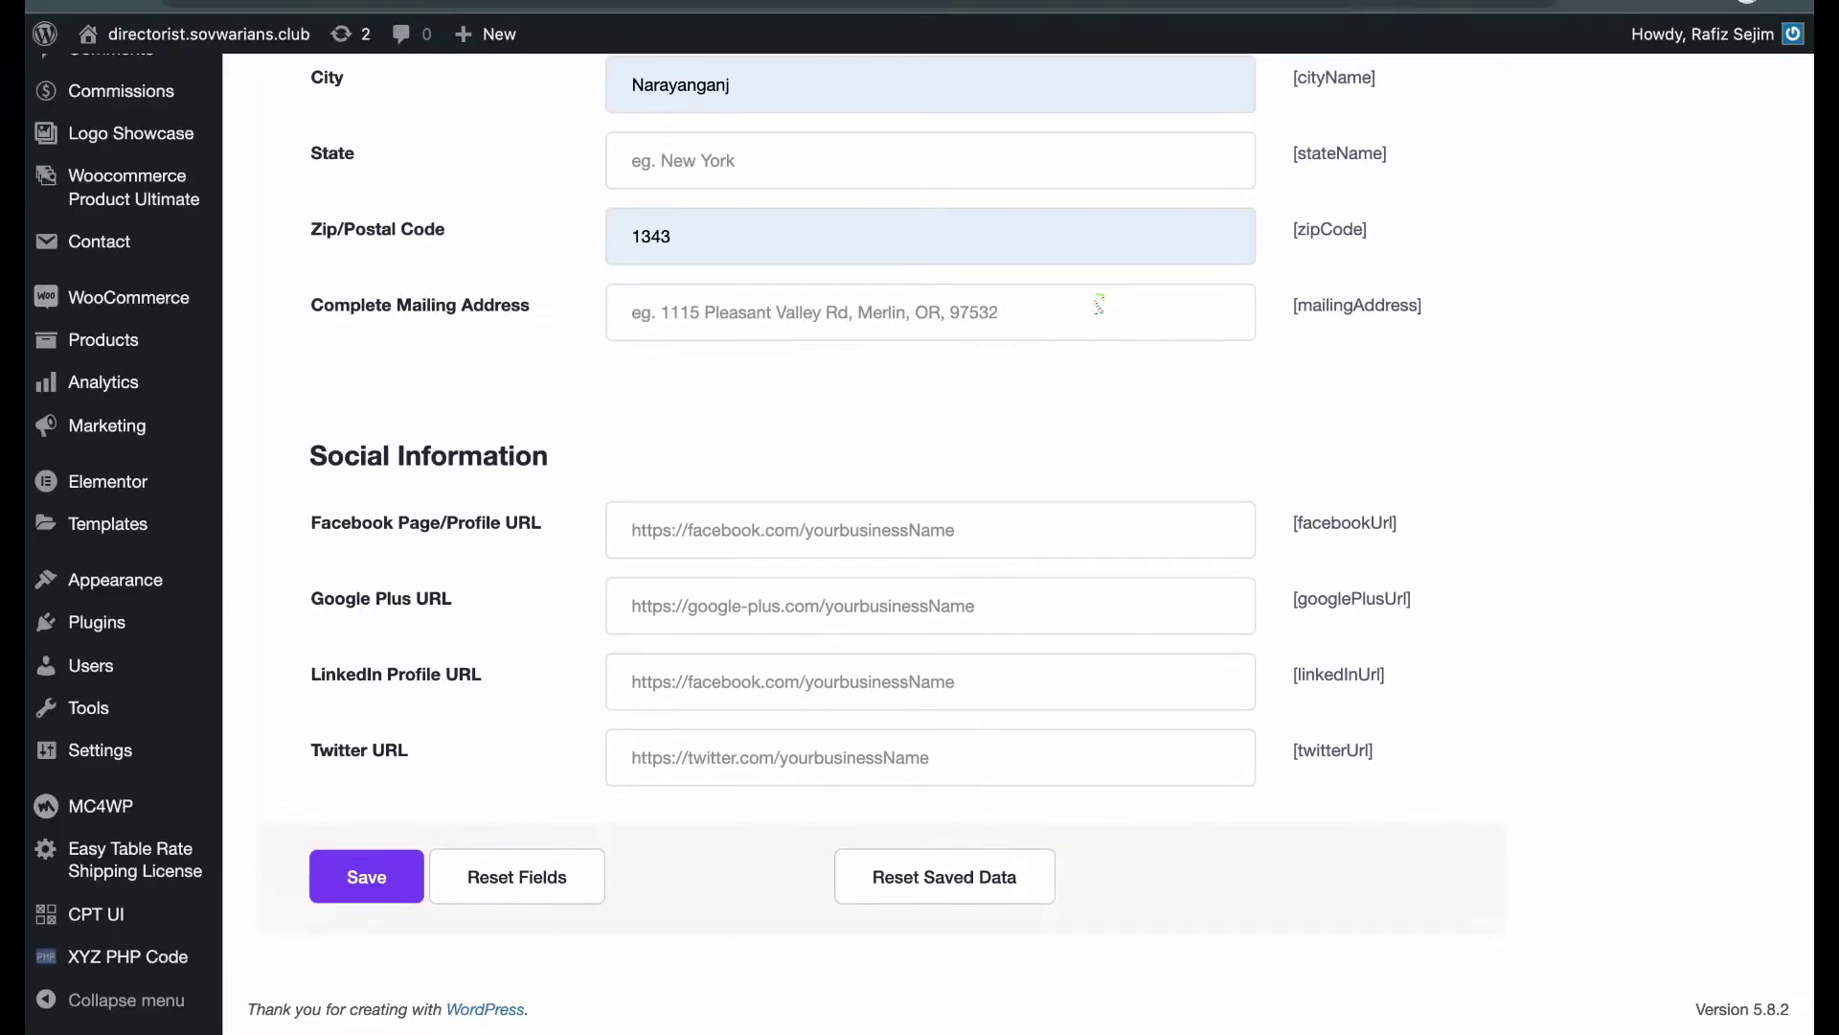
click(367, 876)
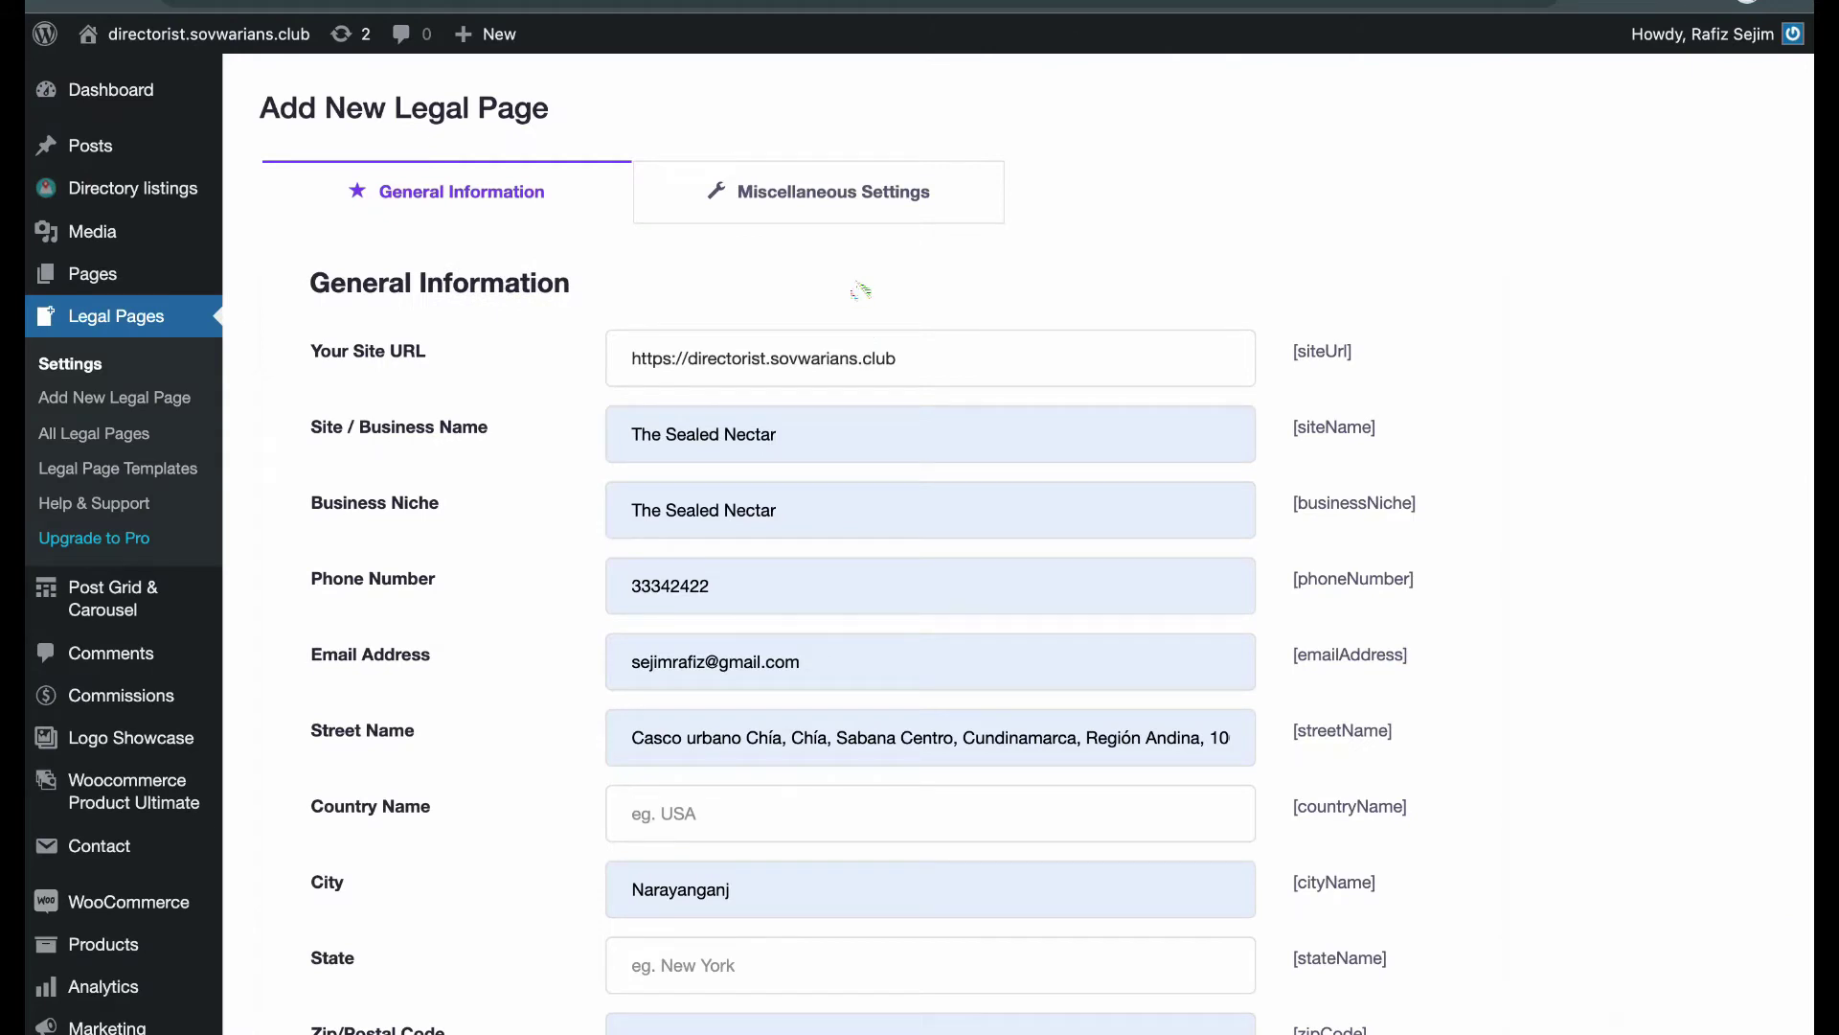
click(805, 206)
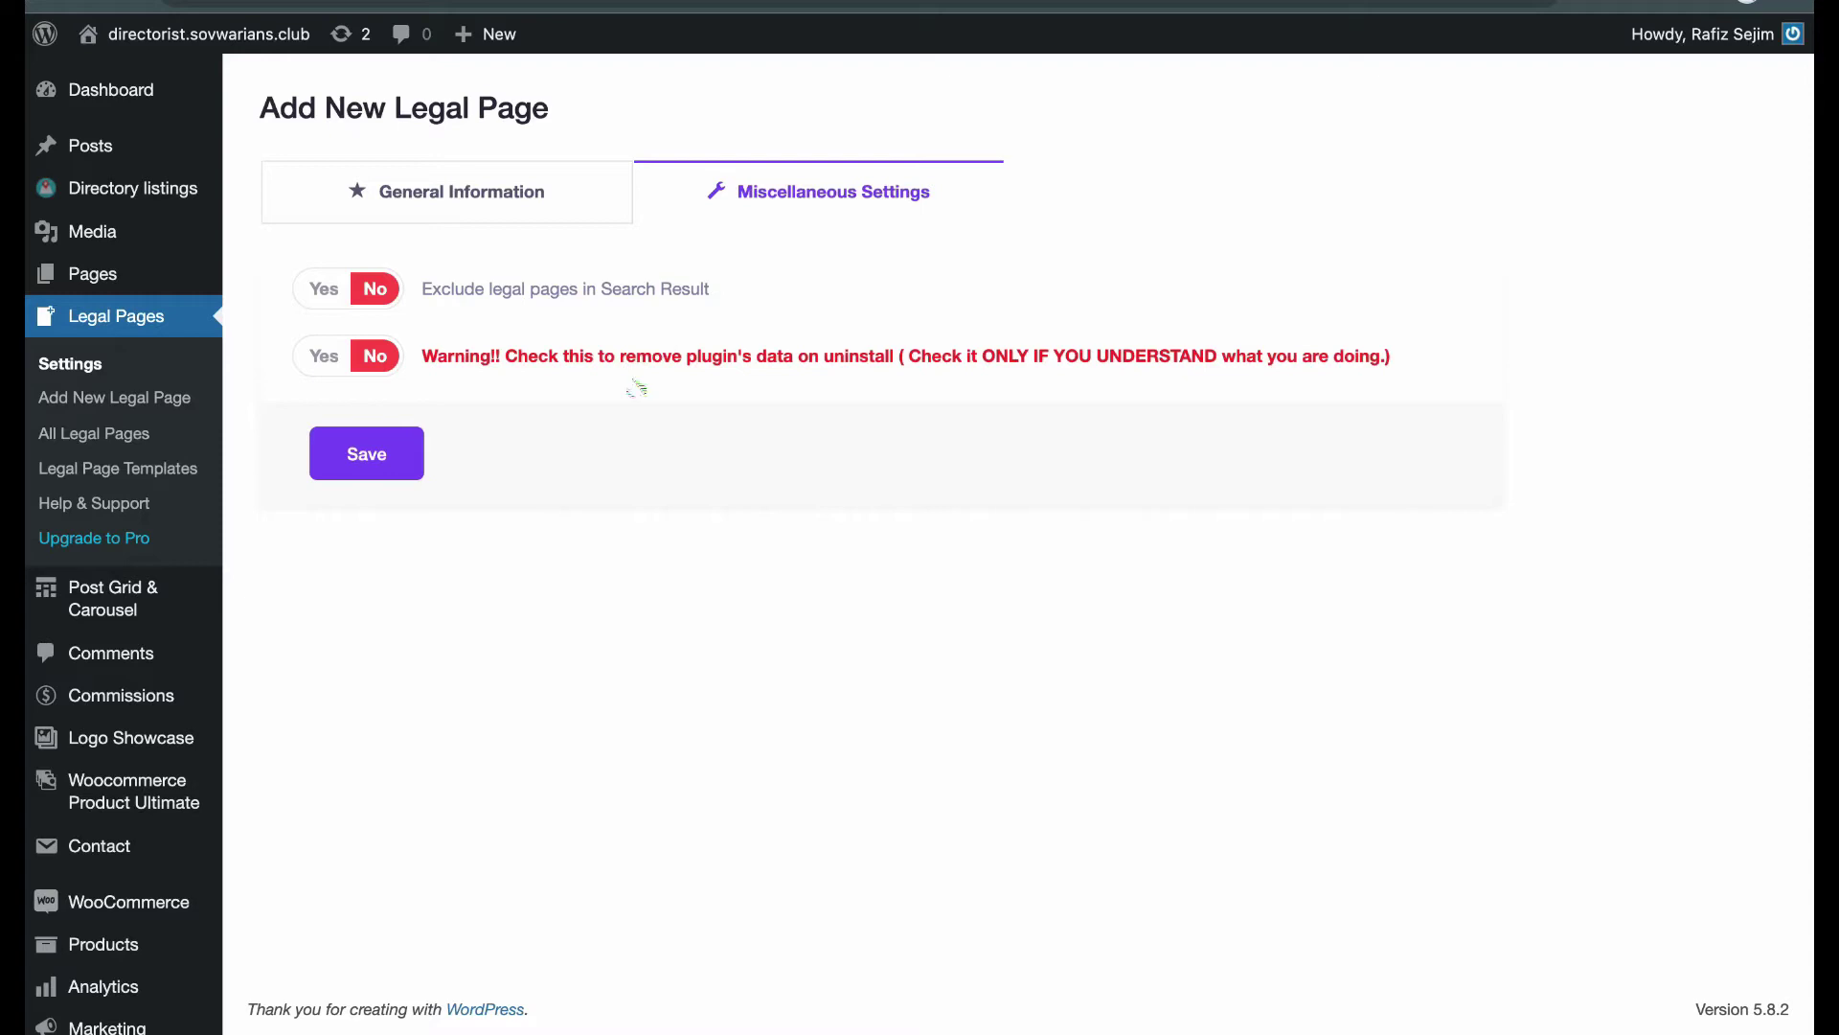
click(412, 453)
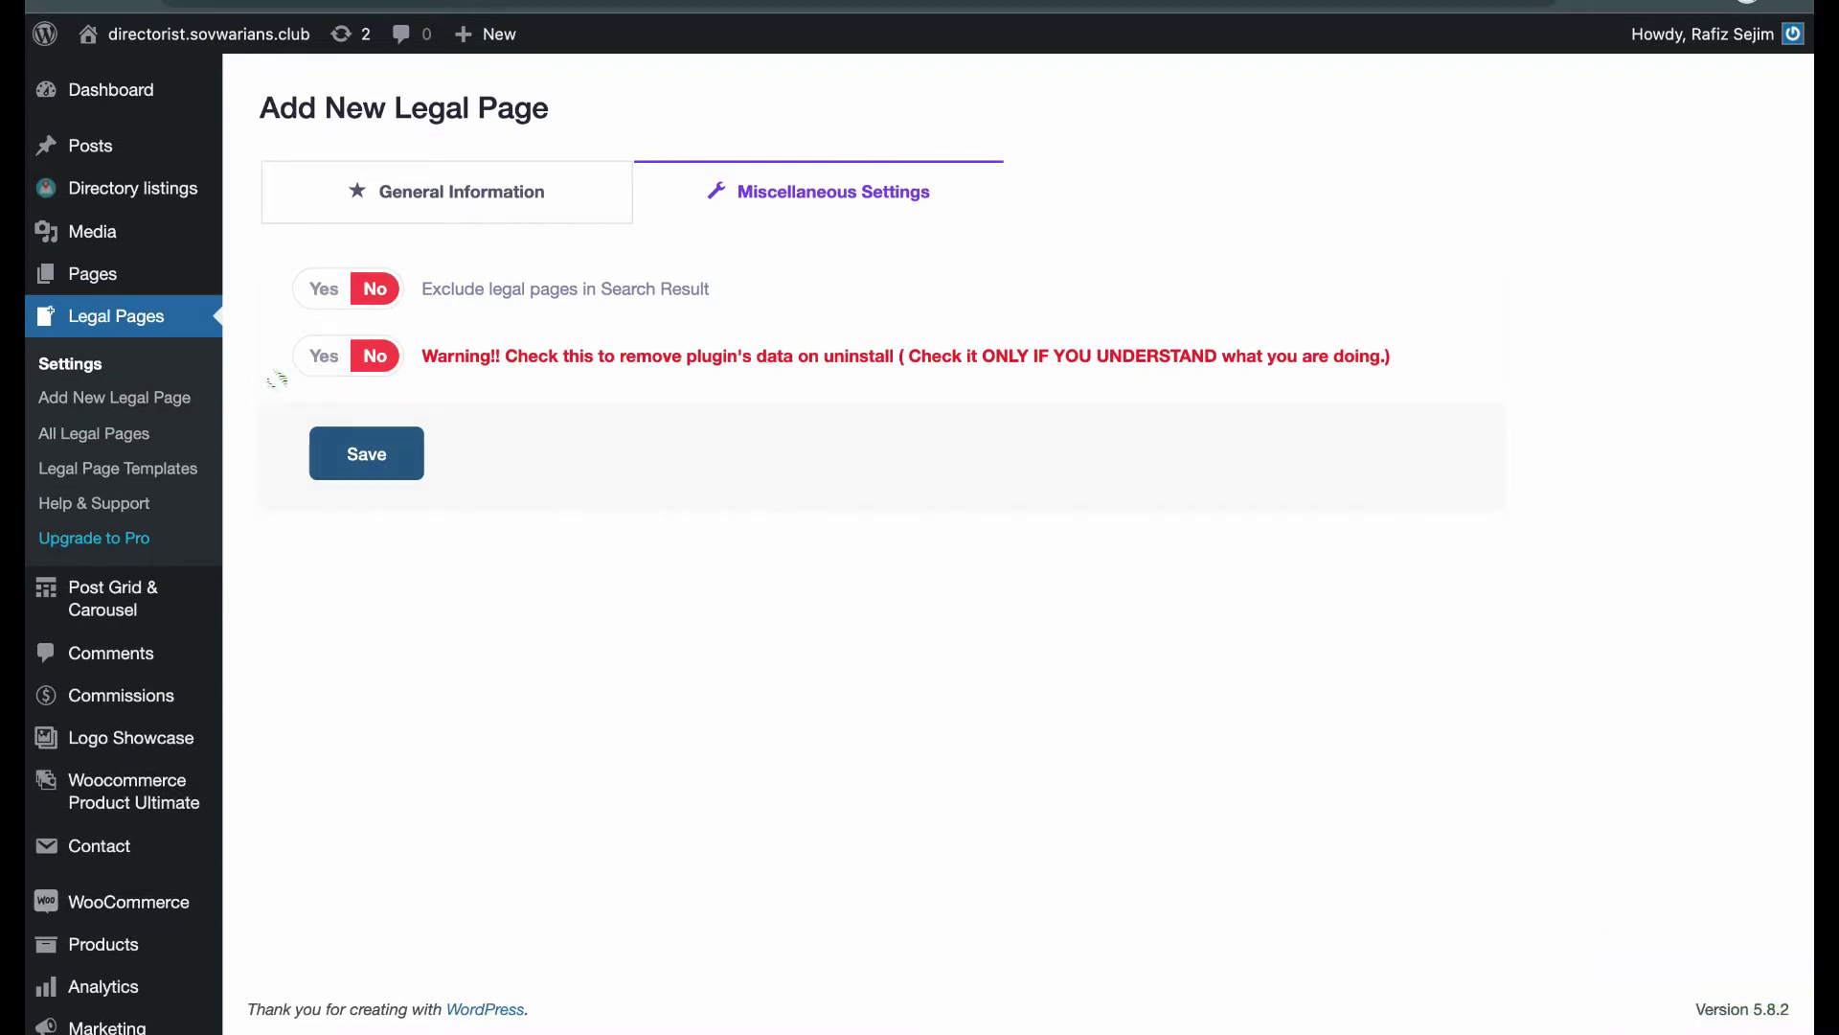
Create a legal page titled DMCA, fill its content from the DMCA template and save the page
click(158, 387)
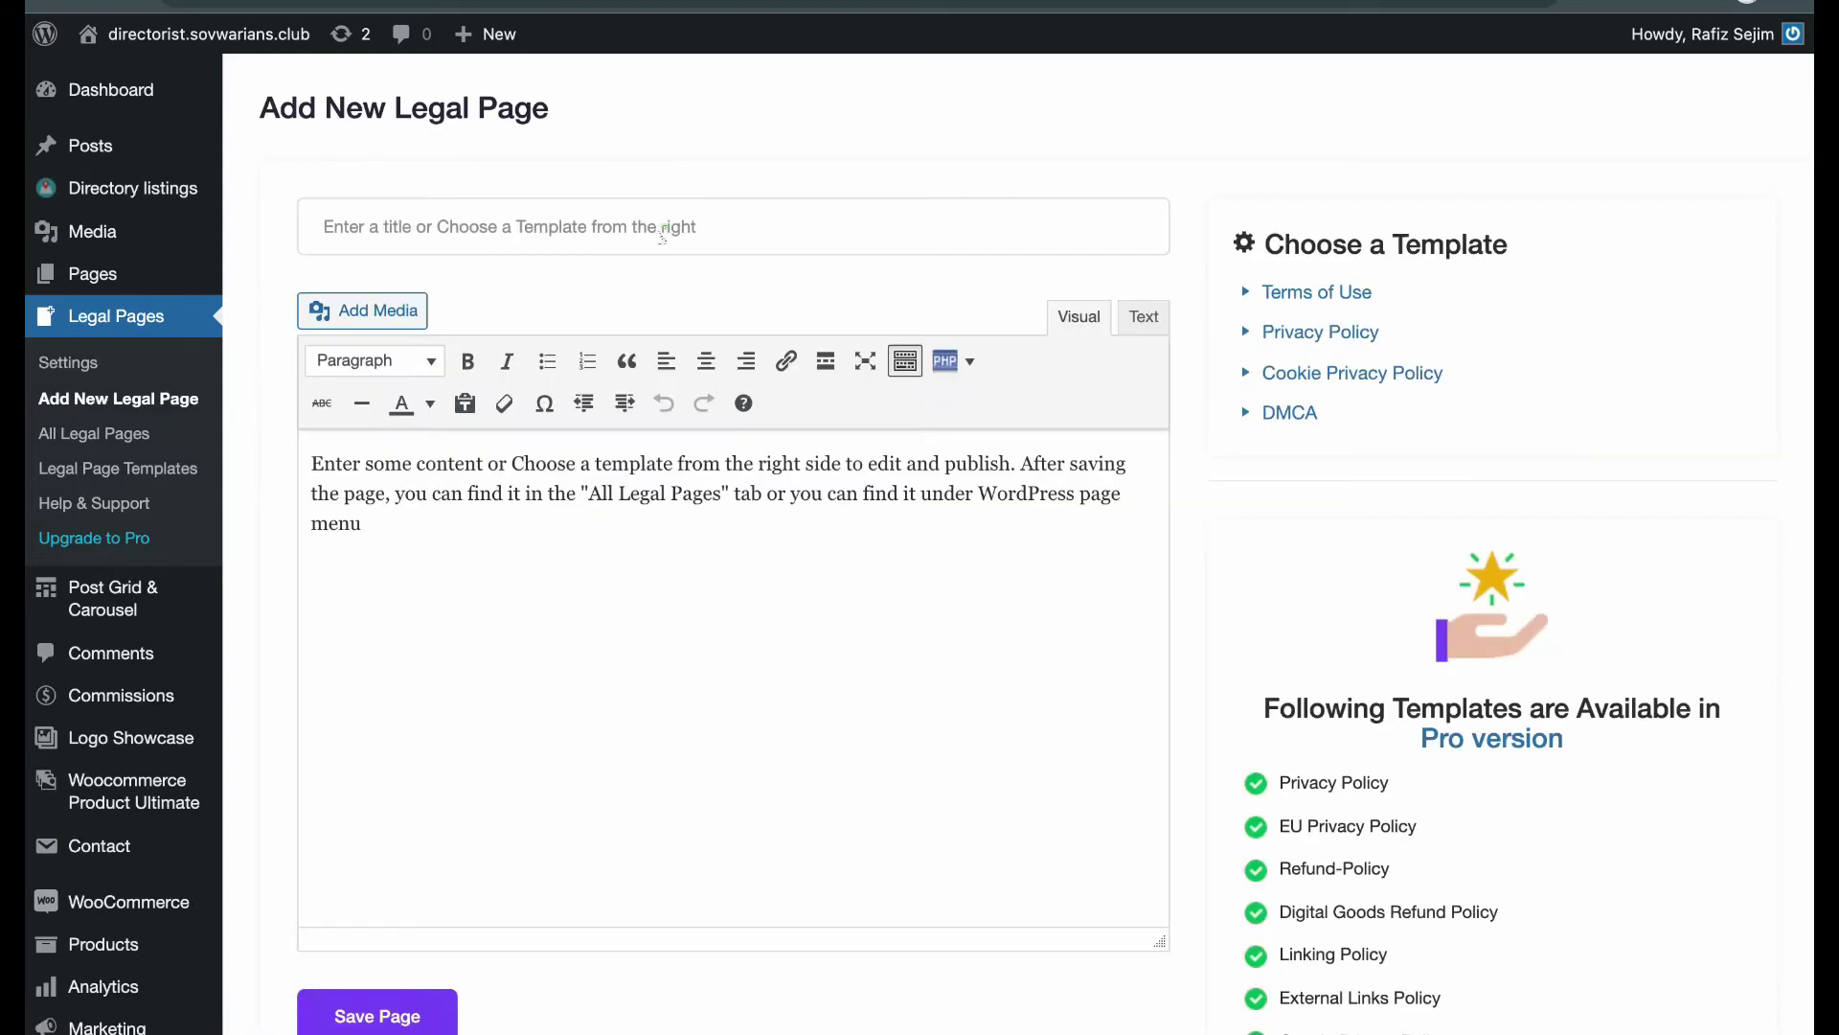
click(663, 235)
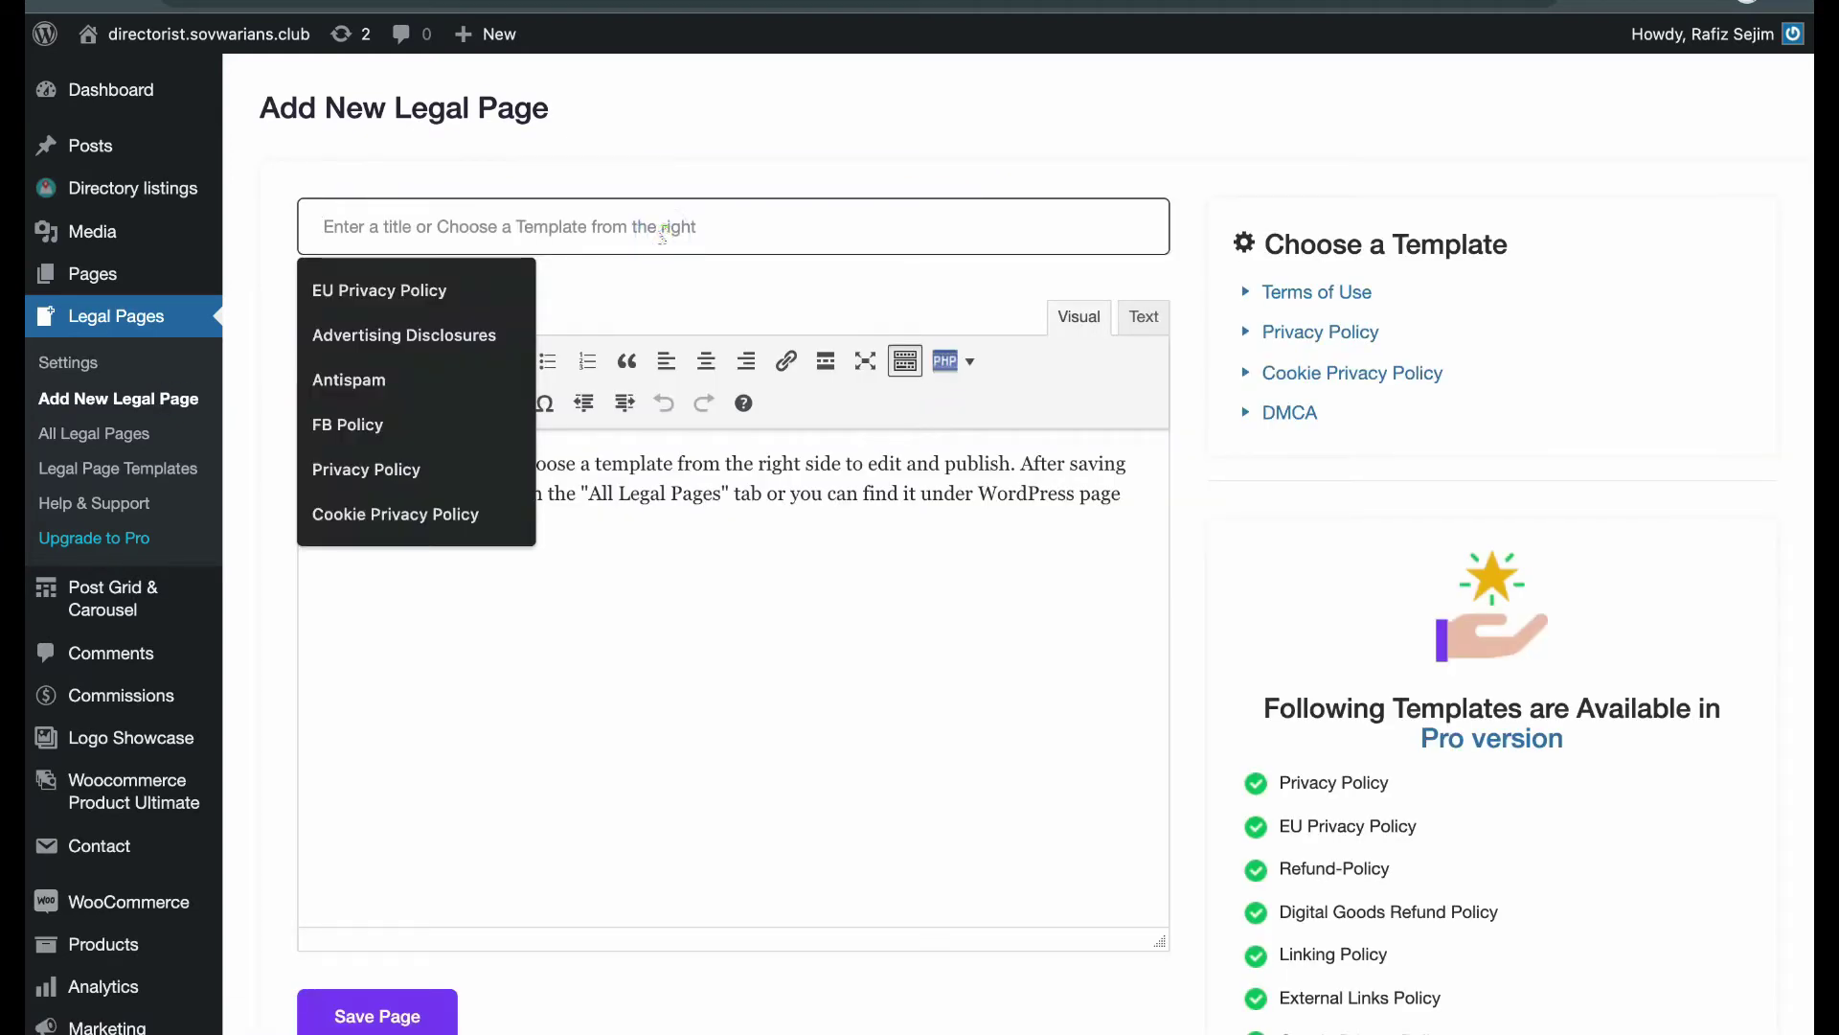
text(DMCA)
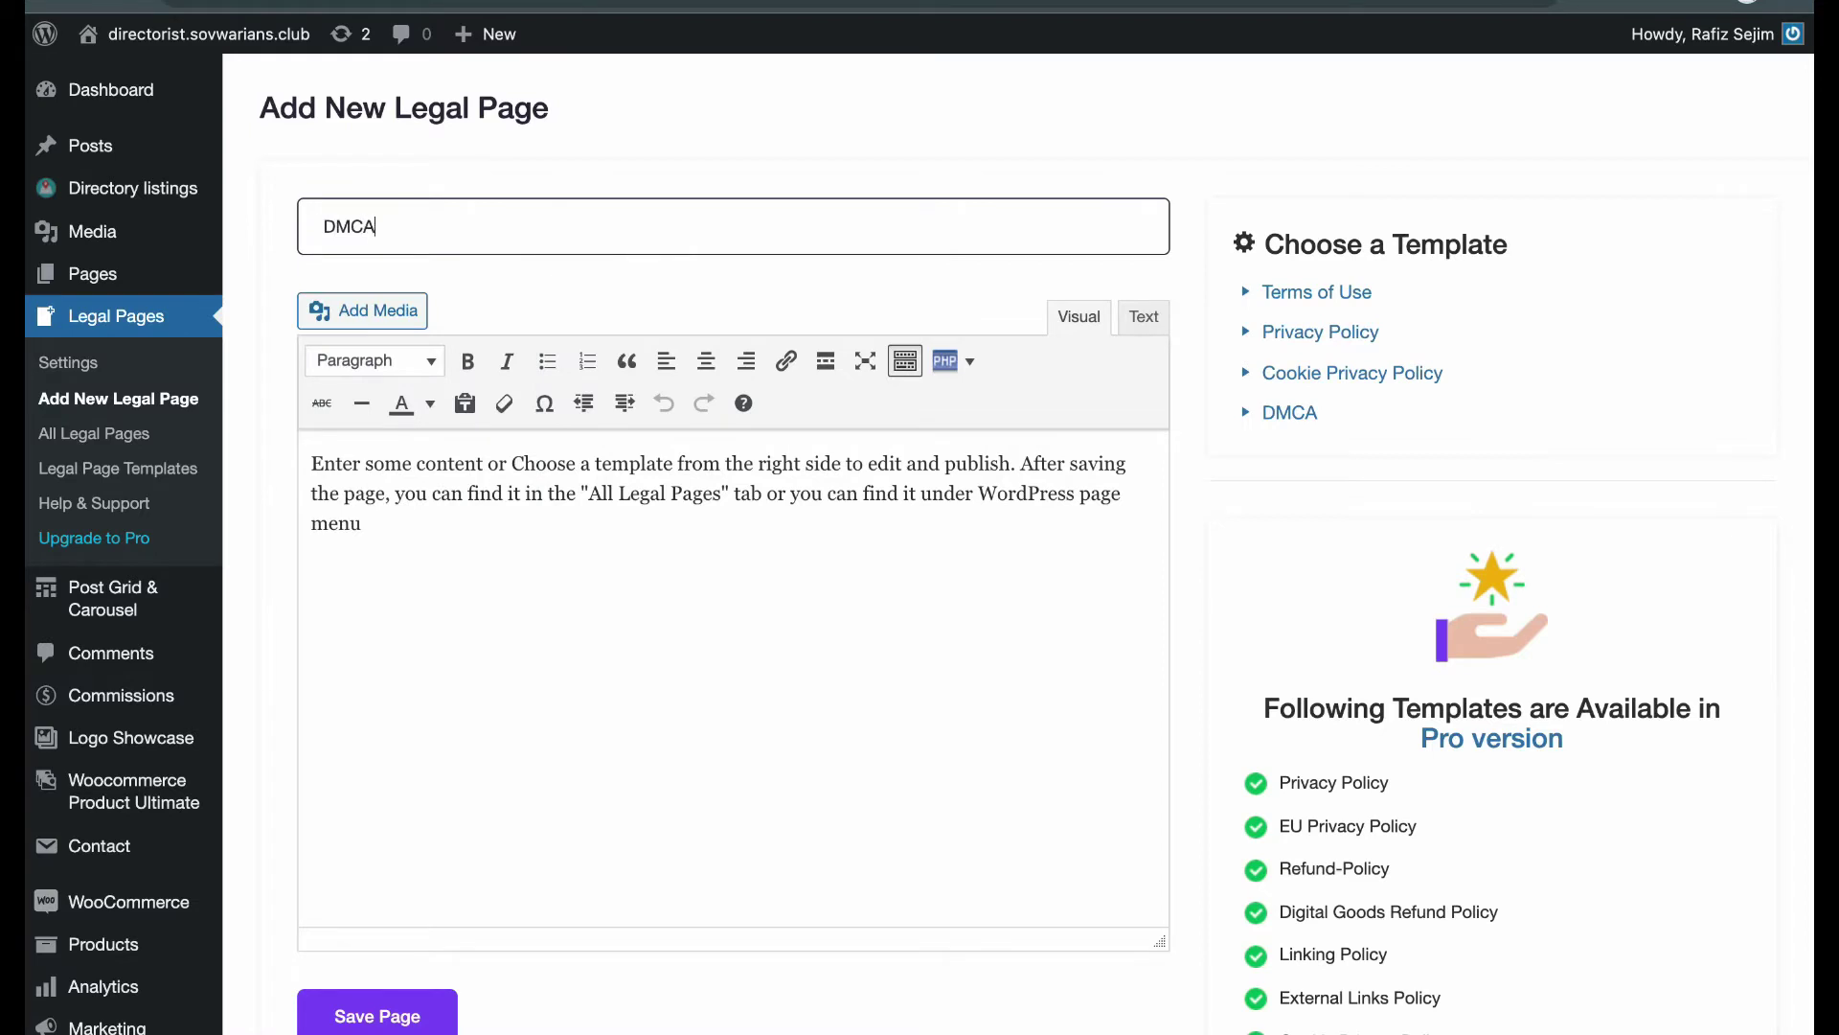
scroll(1154, 438, down, 1)
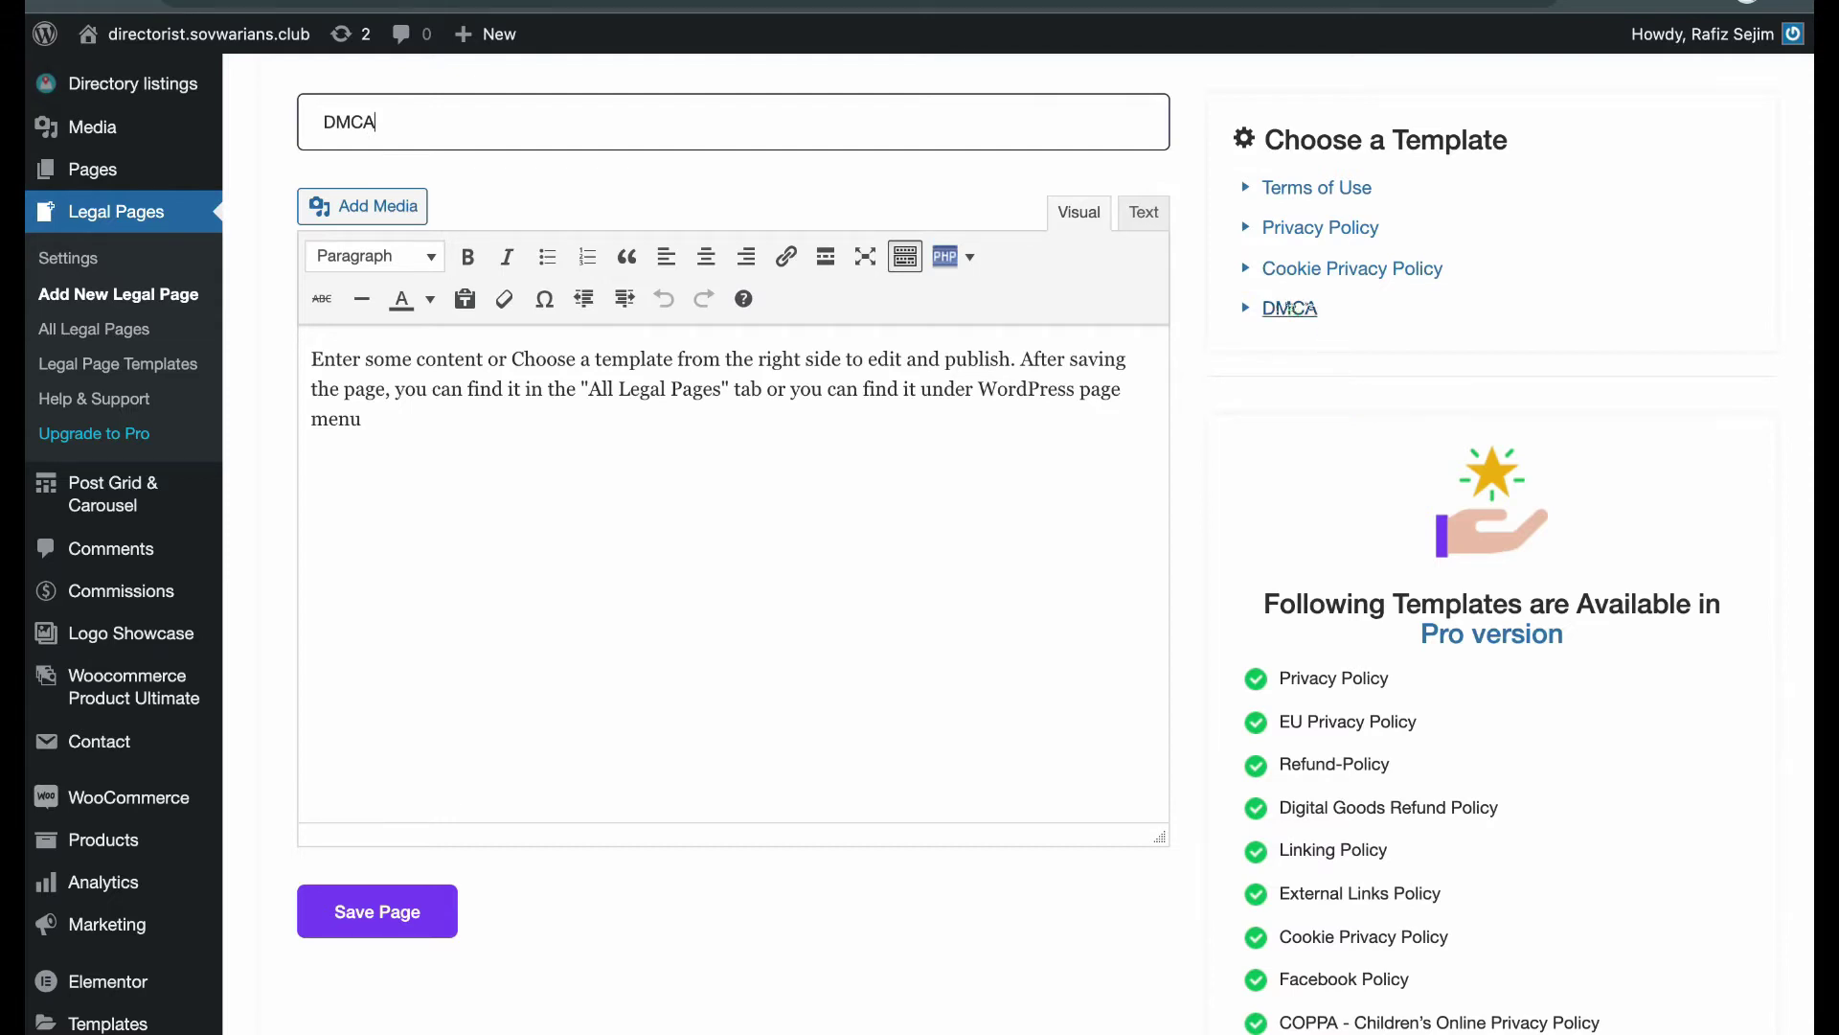
click(1289, 308)
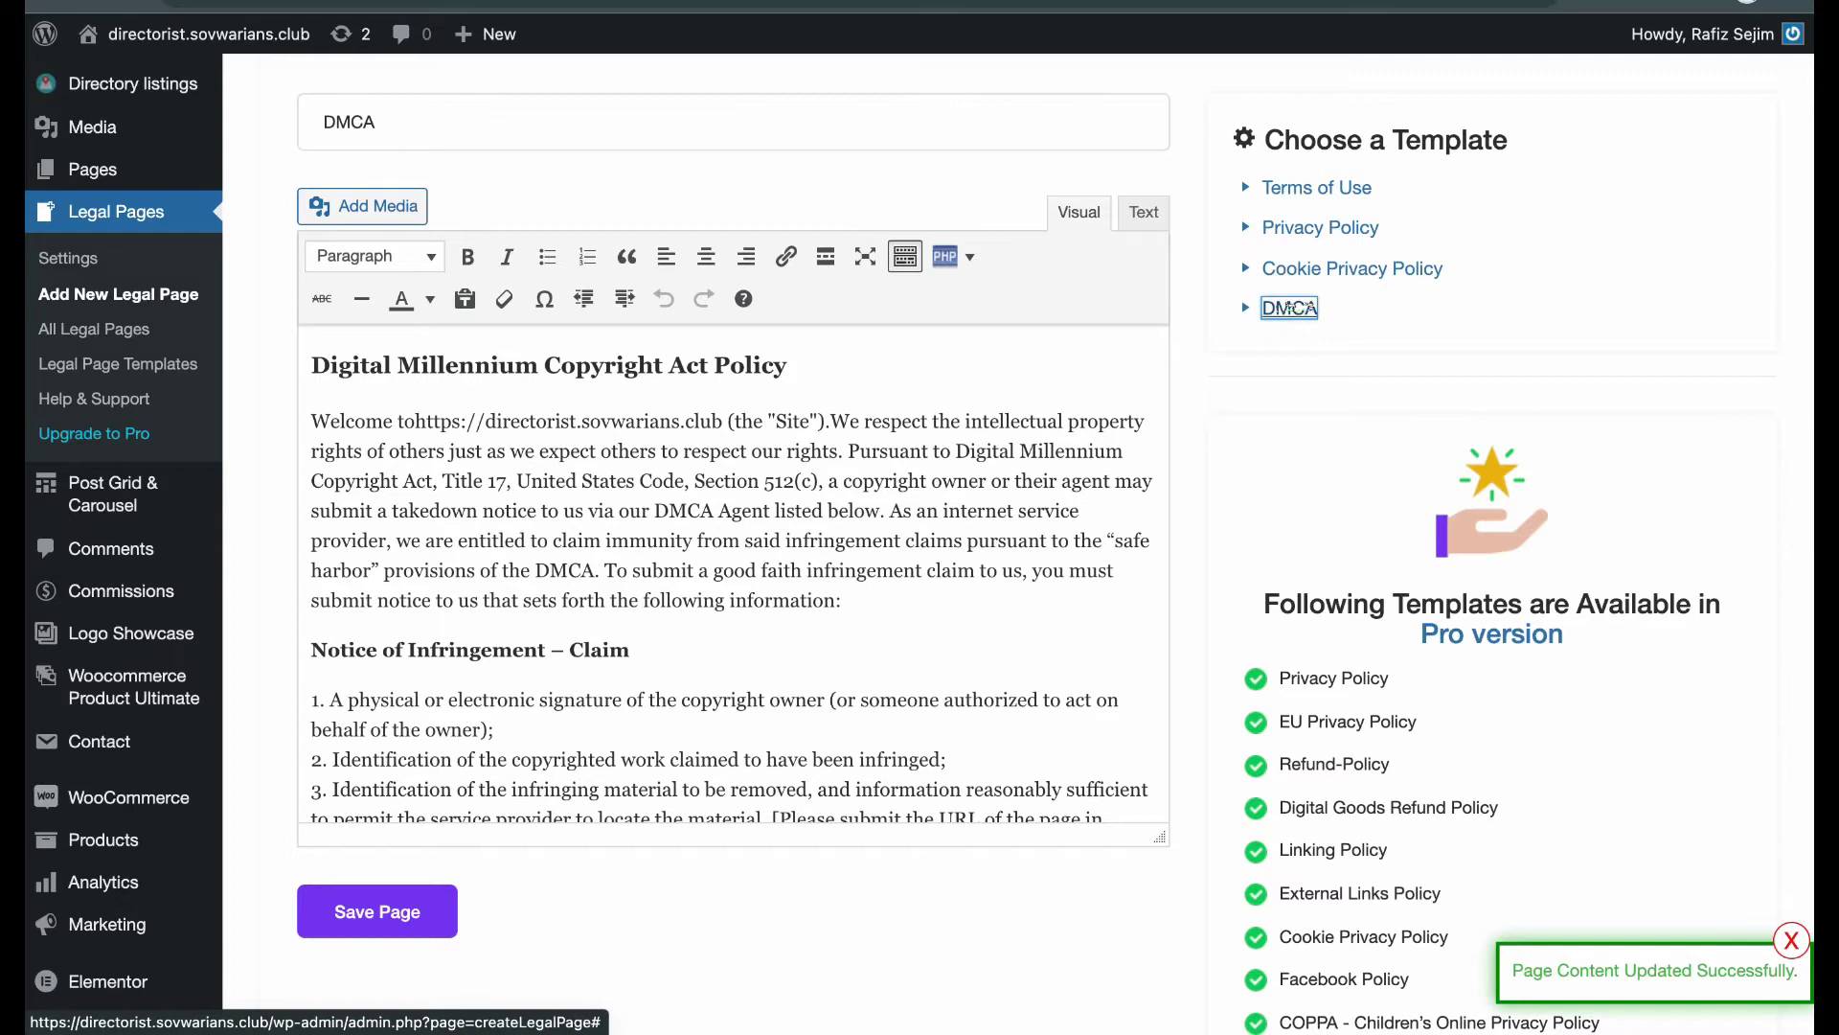
scroll(780, 795, down, 10)
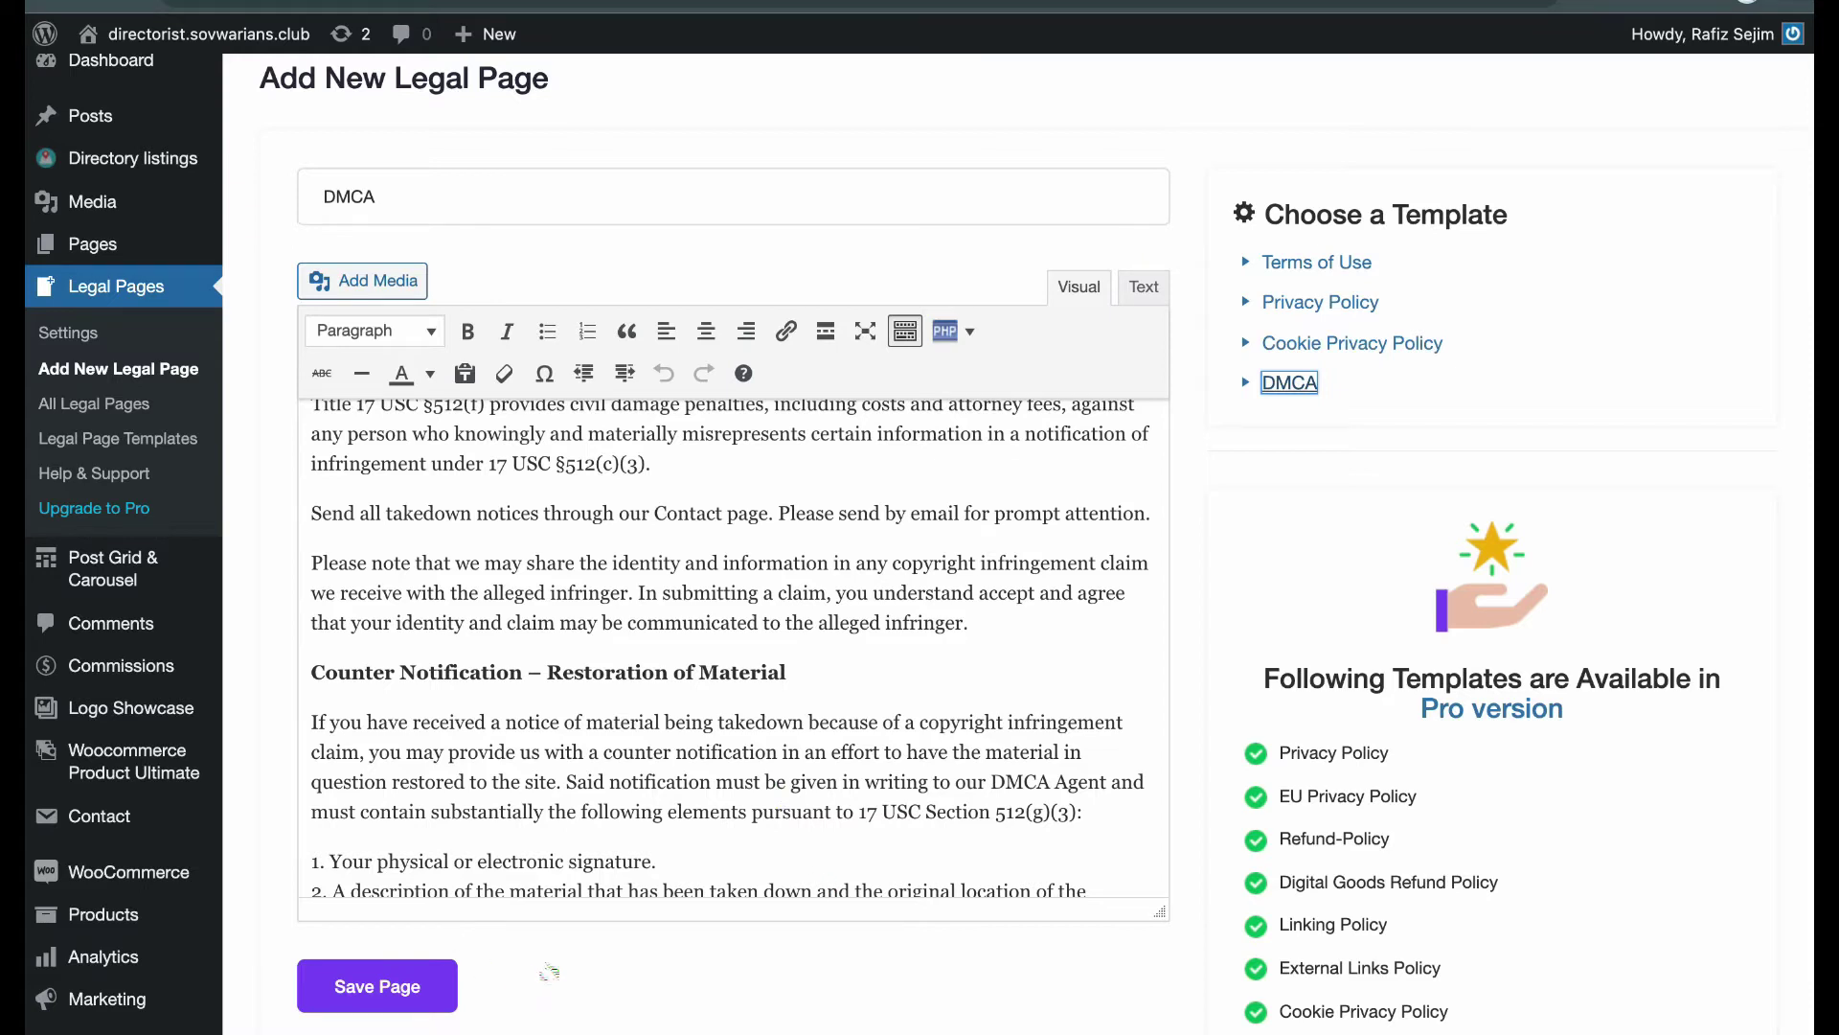
scroll(550, 969, down, 2)
click(420, 910)
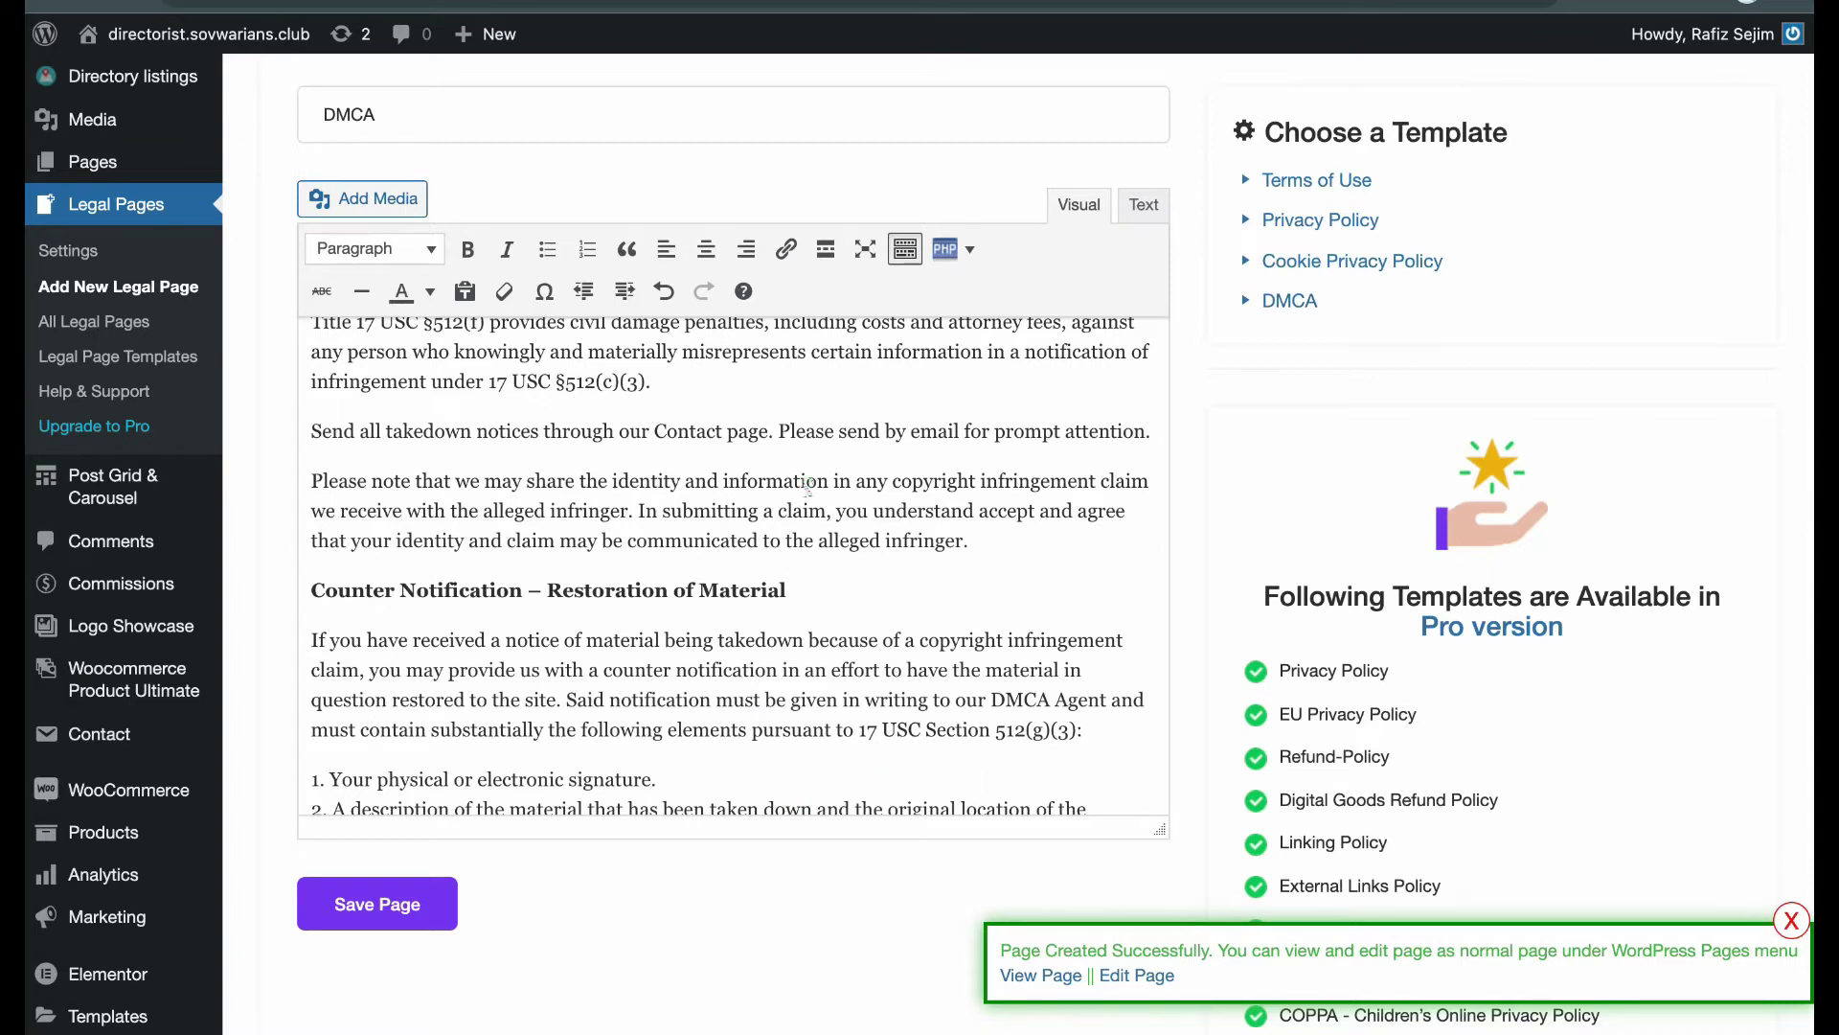
Open the Terms of Use legal page template for editing and examine its [siteUrl] shortcode, opening the plugin settings in a separate tab
scroll(808, 486, up, 1)
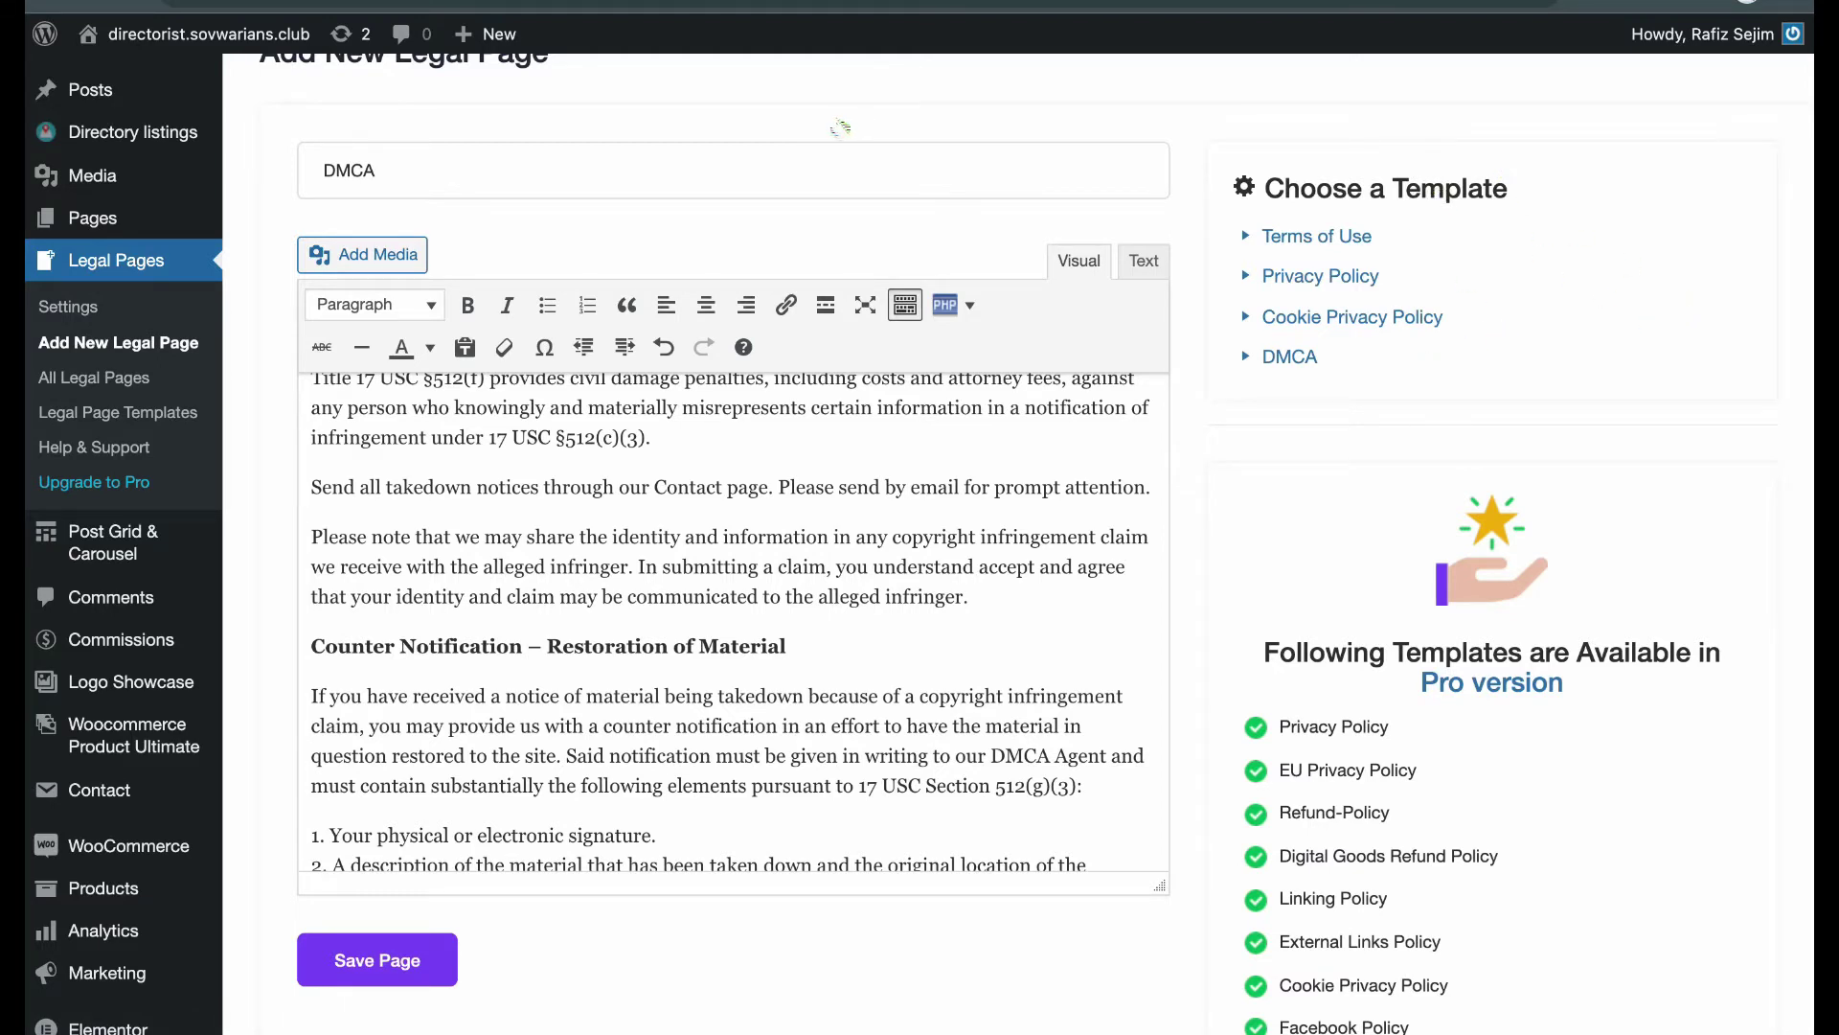
click(173, 414)
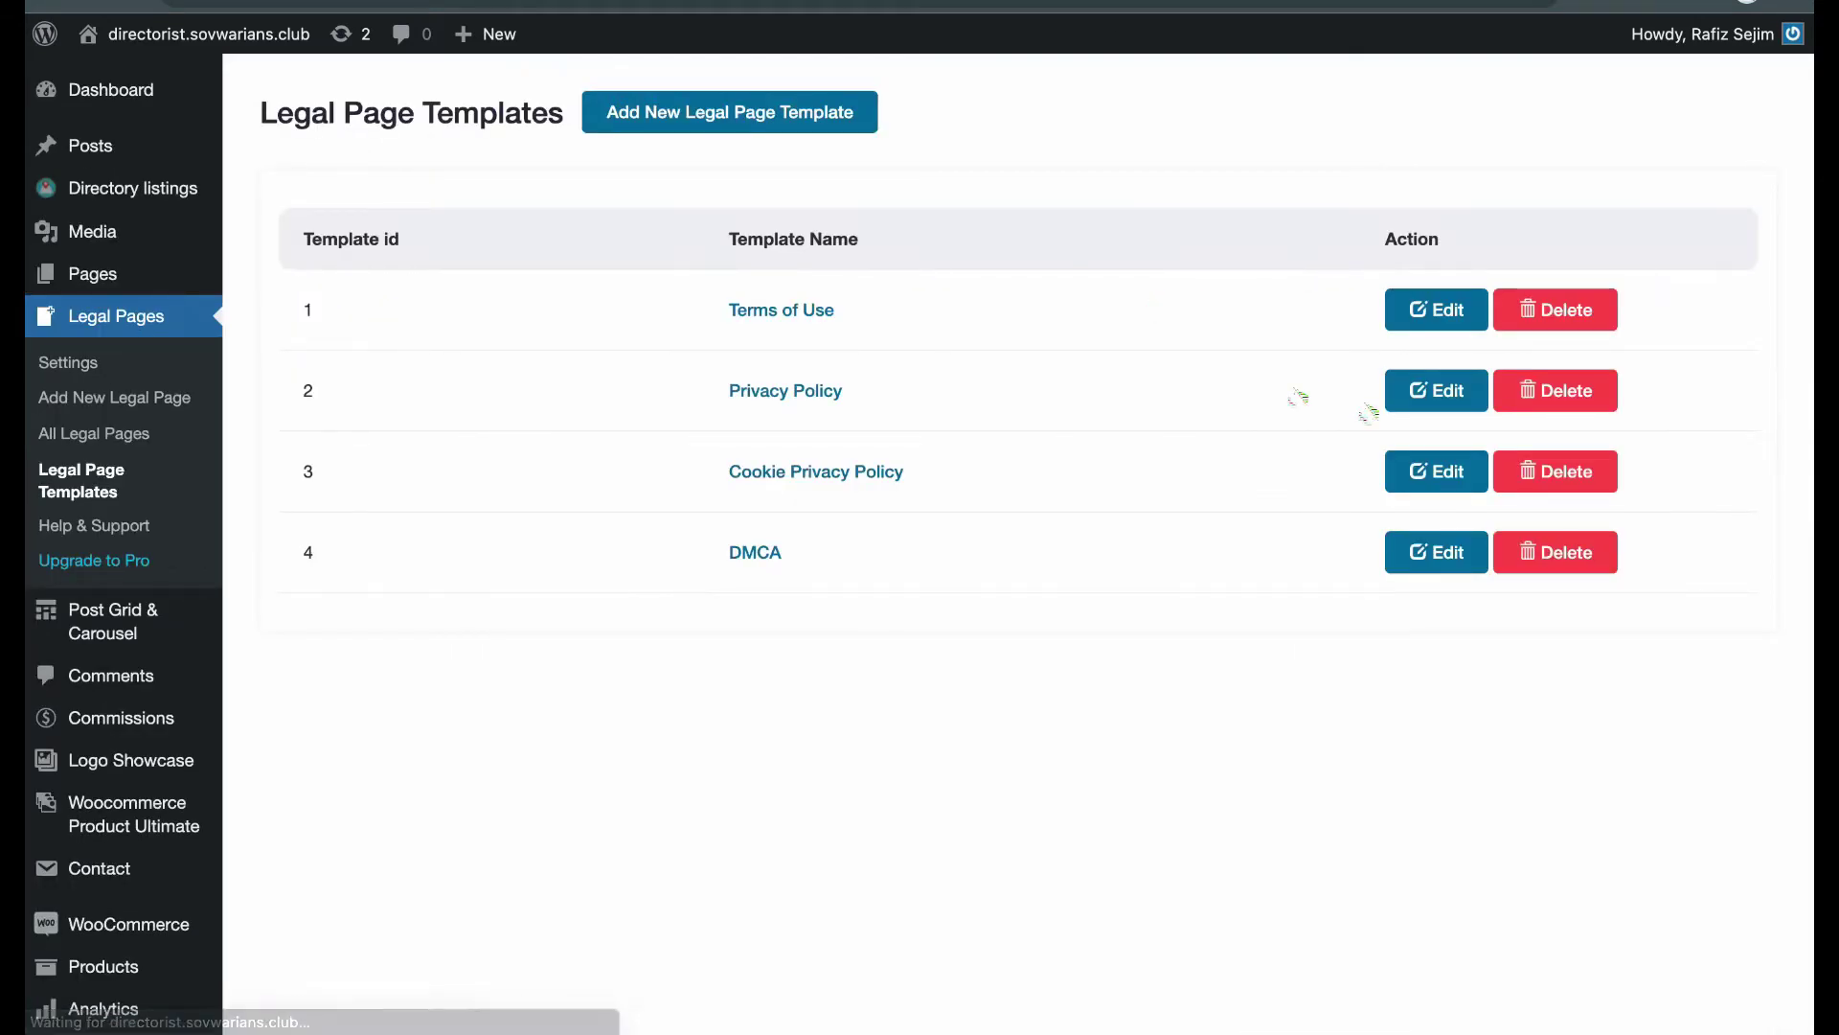
click(1416, 311)
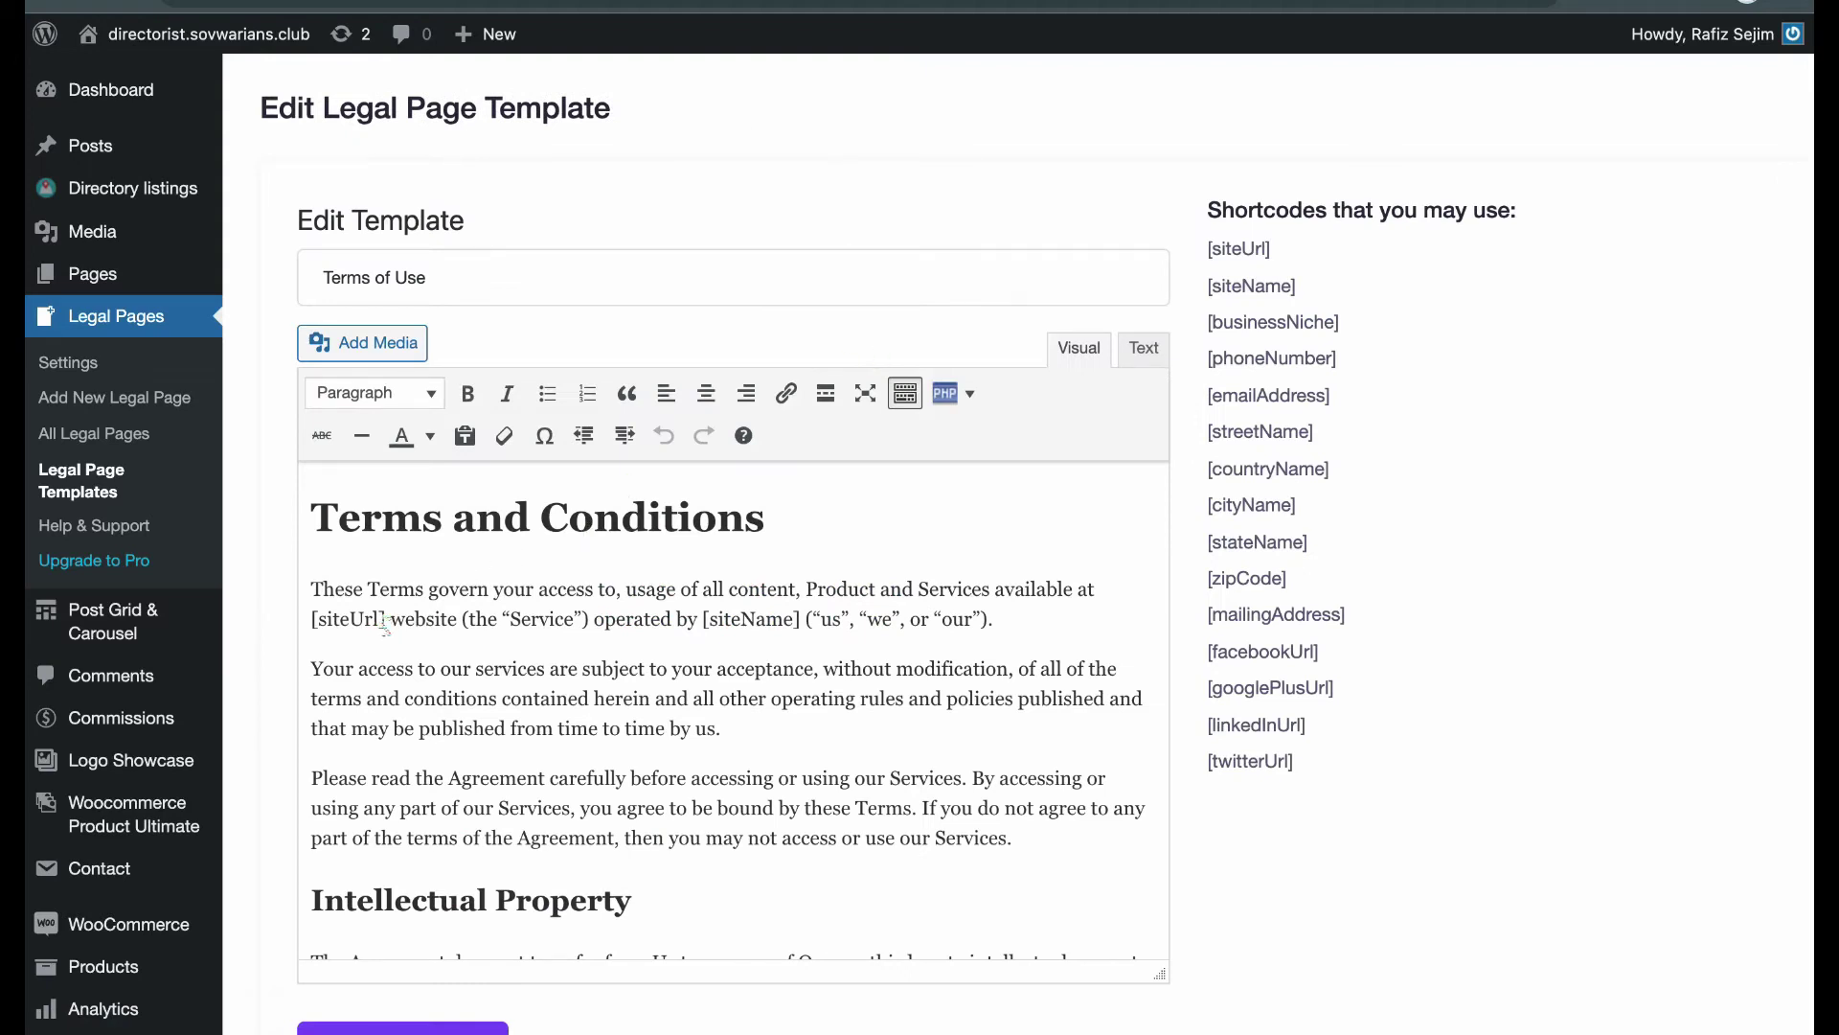
drag(384, 623, 315, 622)
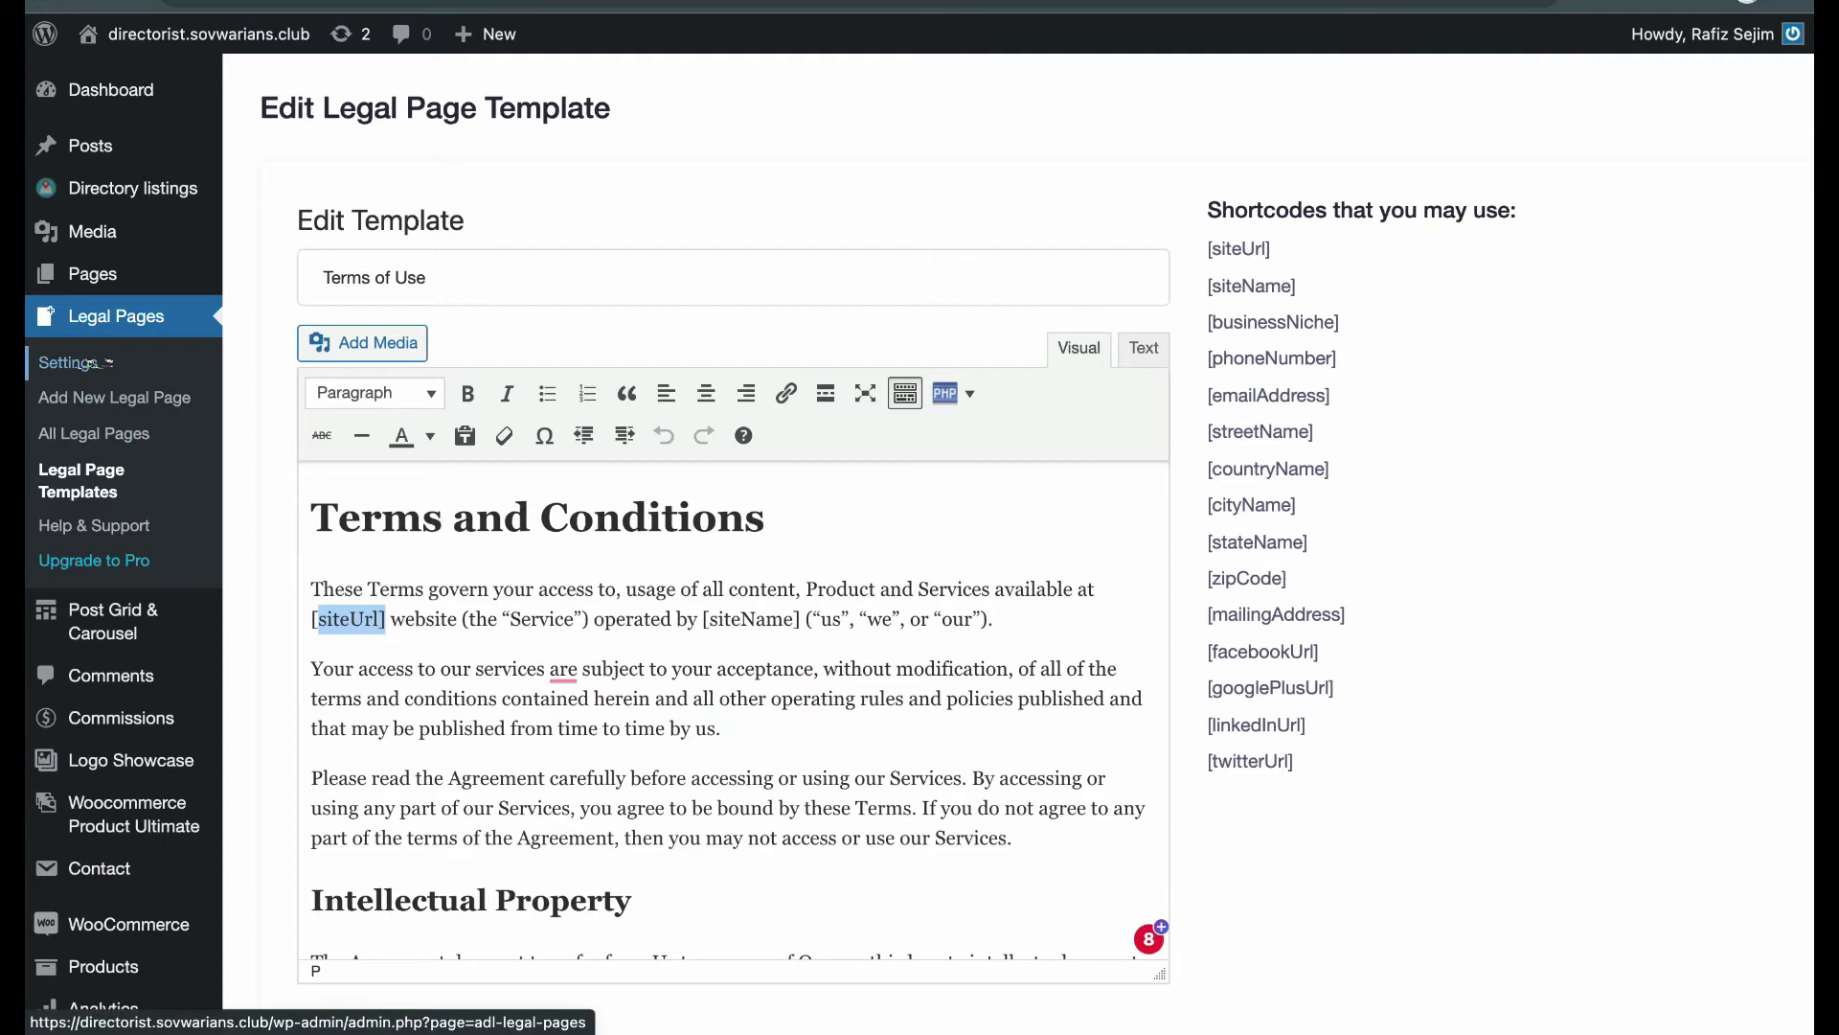
right_click(96, 364)
click(127, 383)
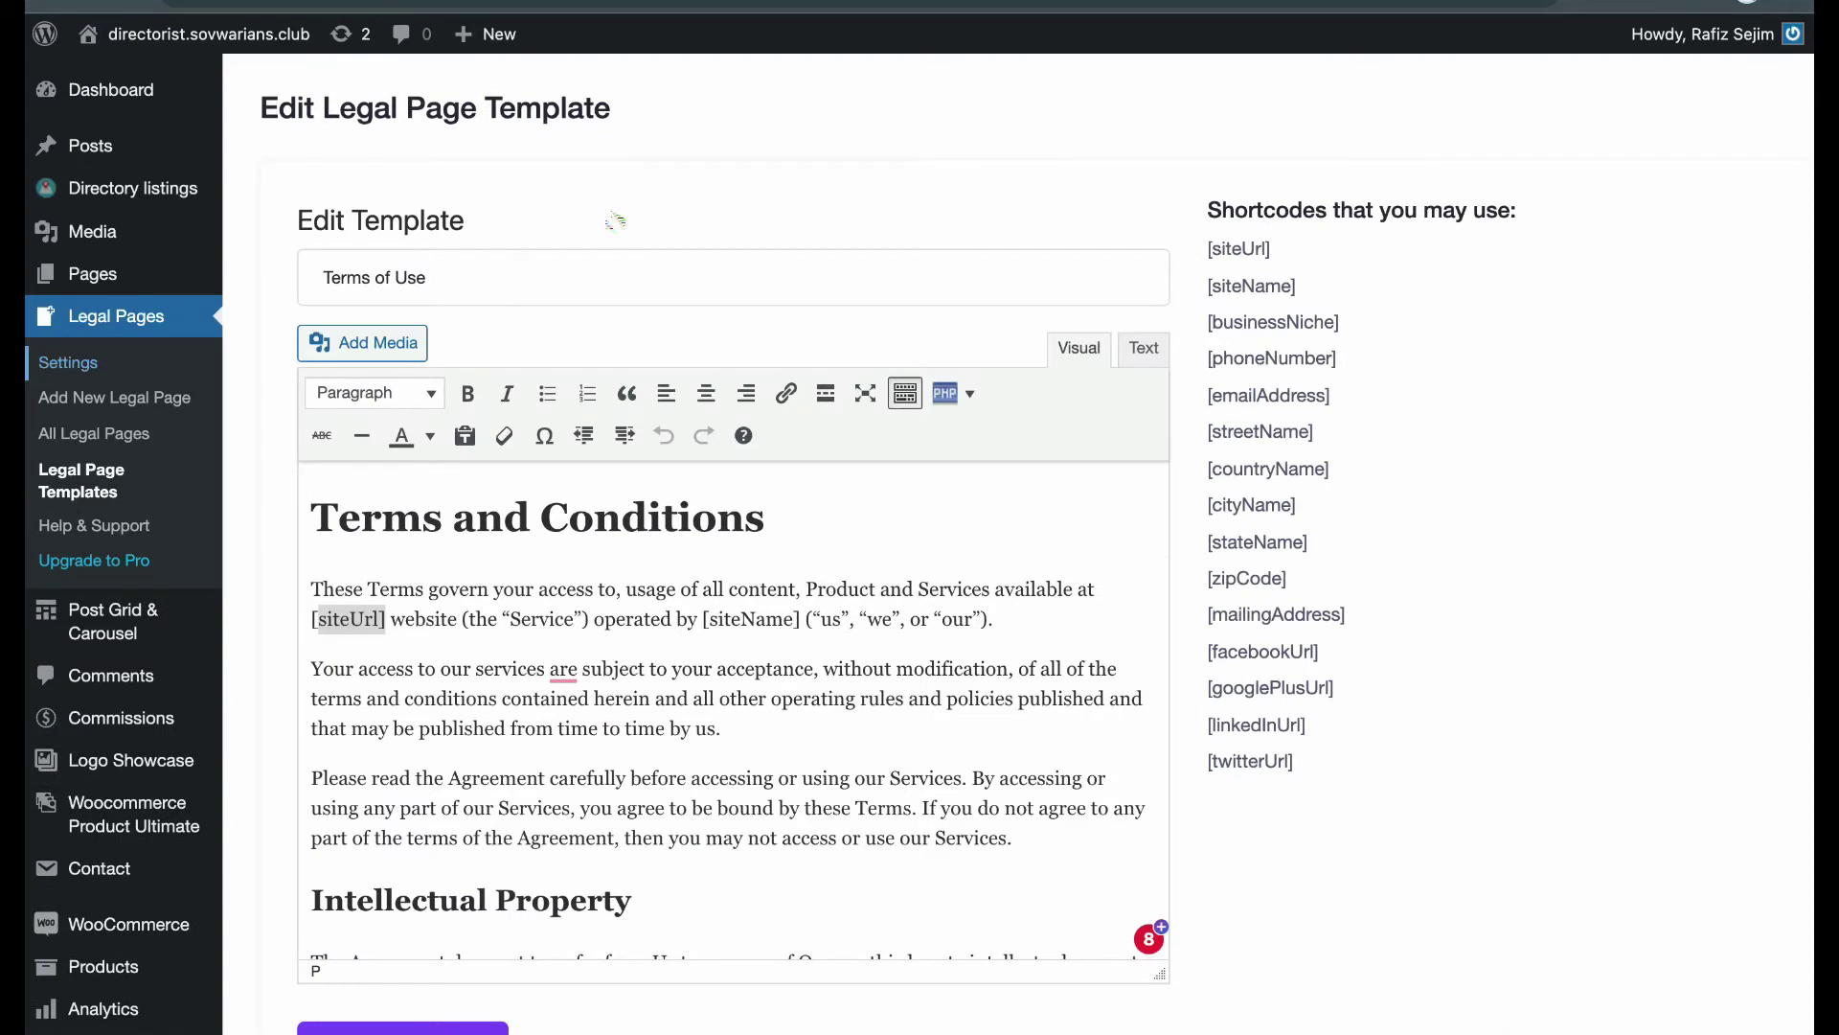
scroll(615, 222, down, 2)
scroll(615, 221, up, 2)
click(50, 3)
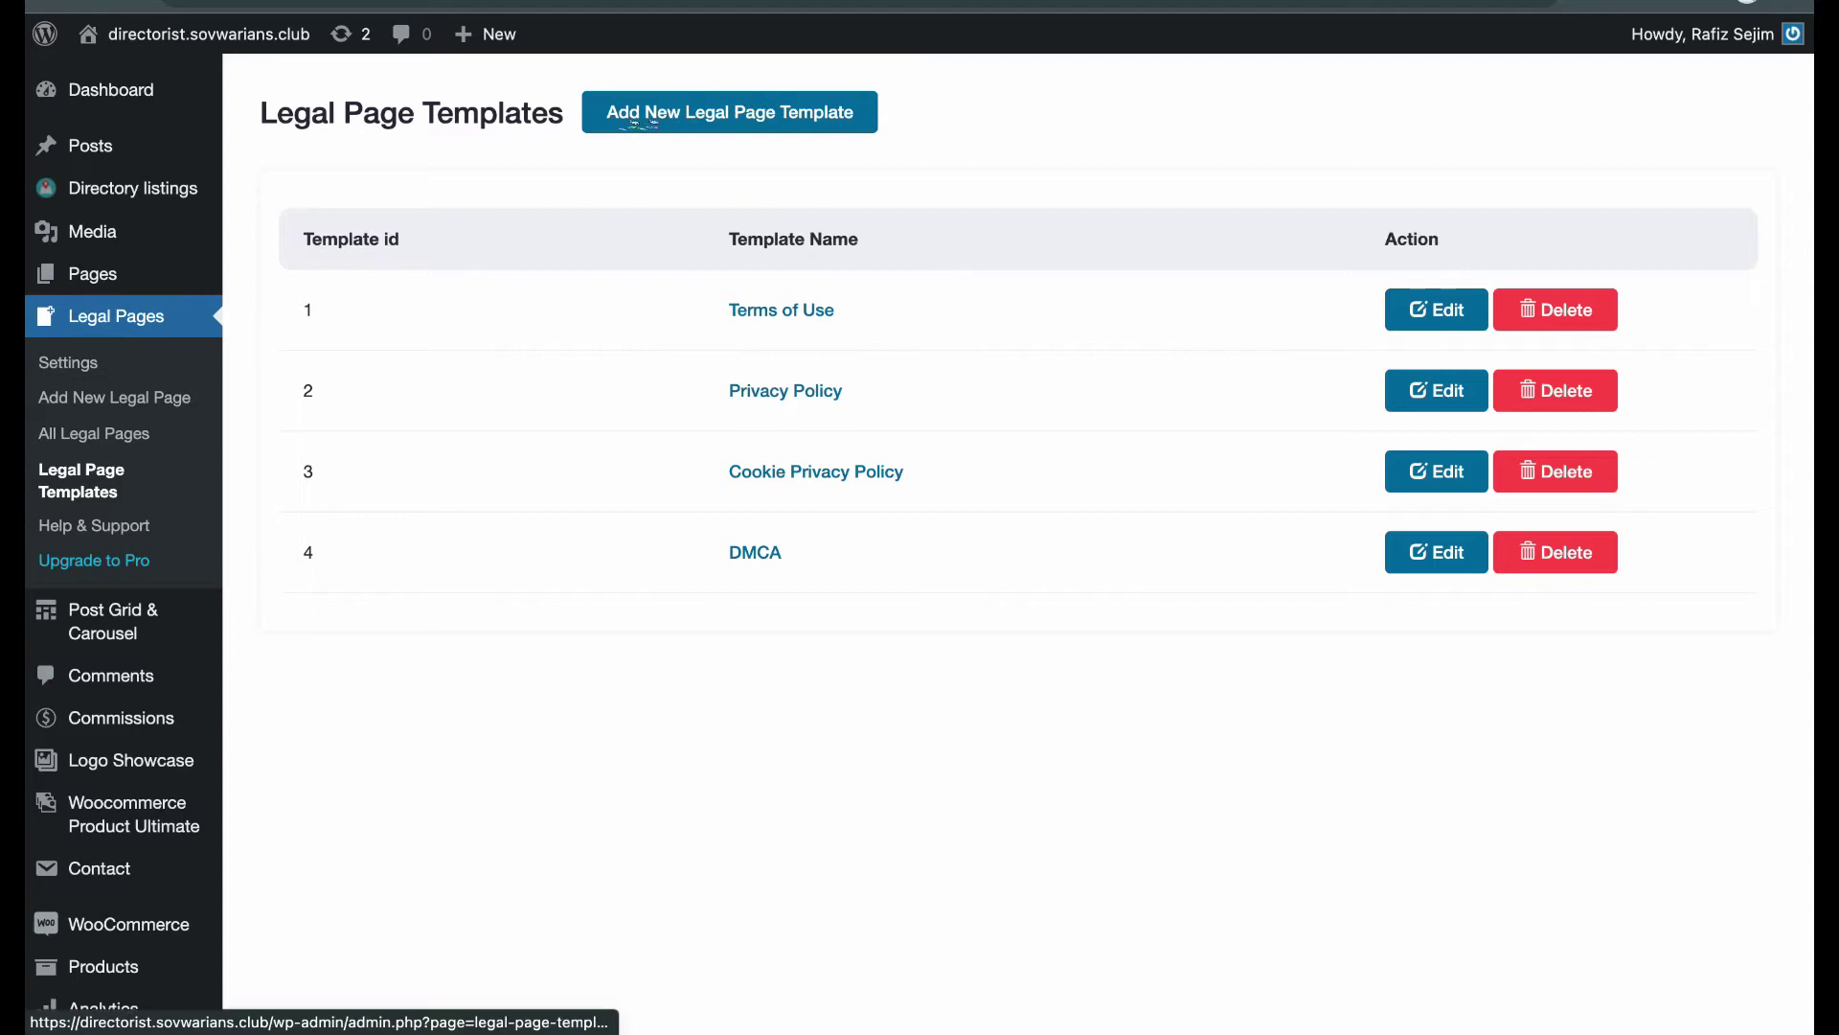
Open a new legal page template and examine the shortcodes that can be used in its content
click(788, 123)
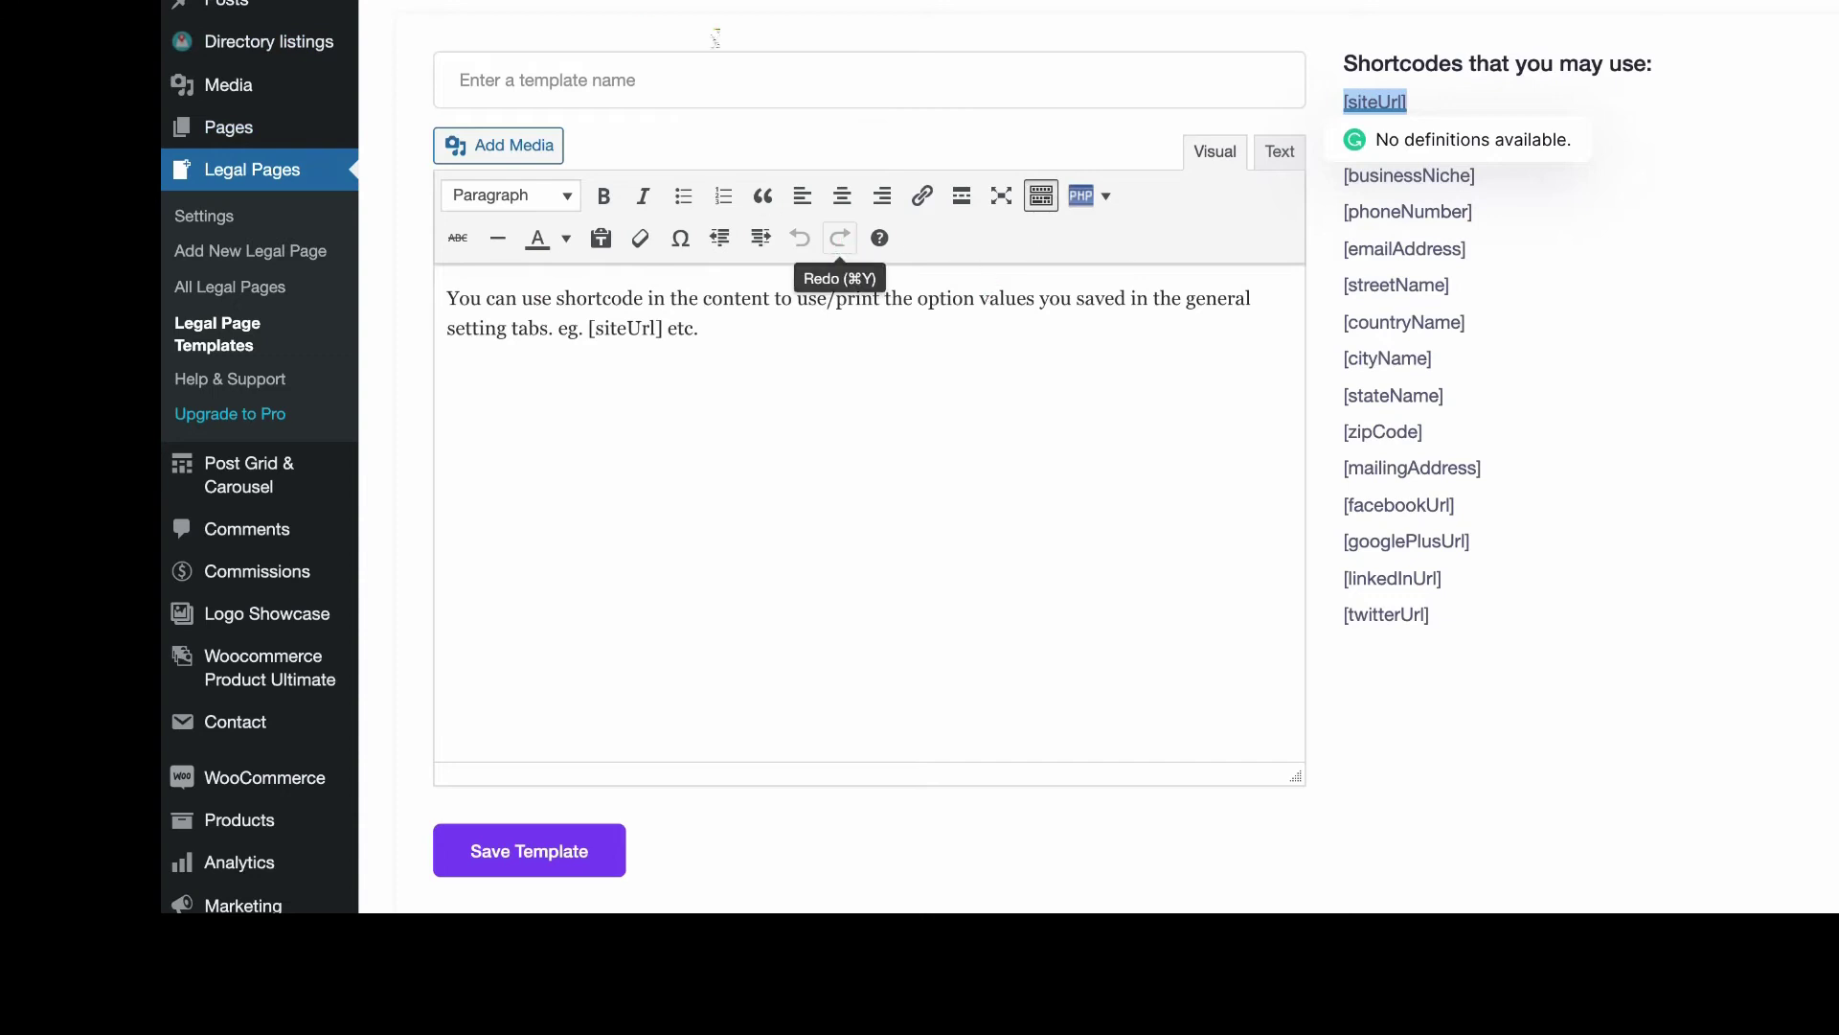
click(713, 331)
click(739, 333)
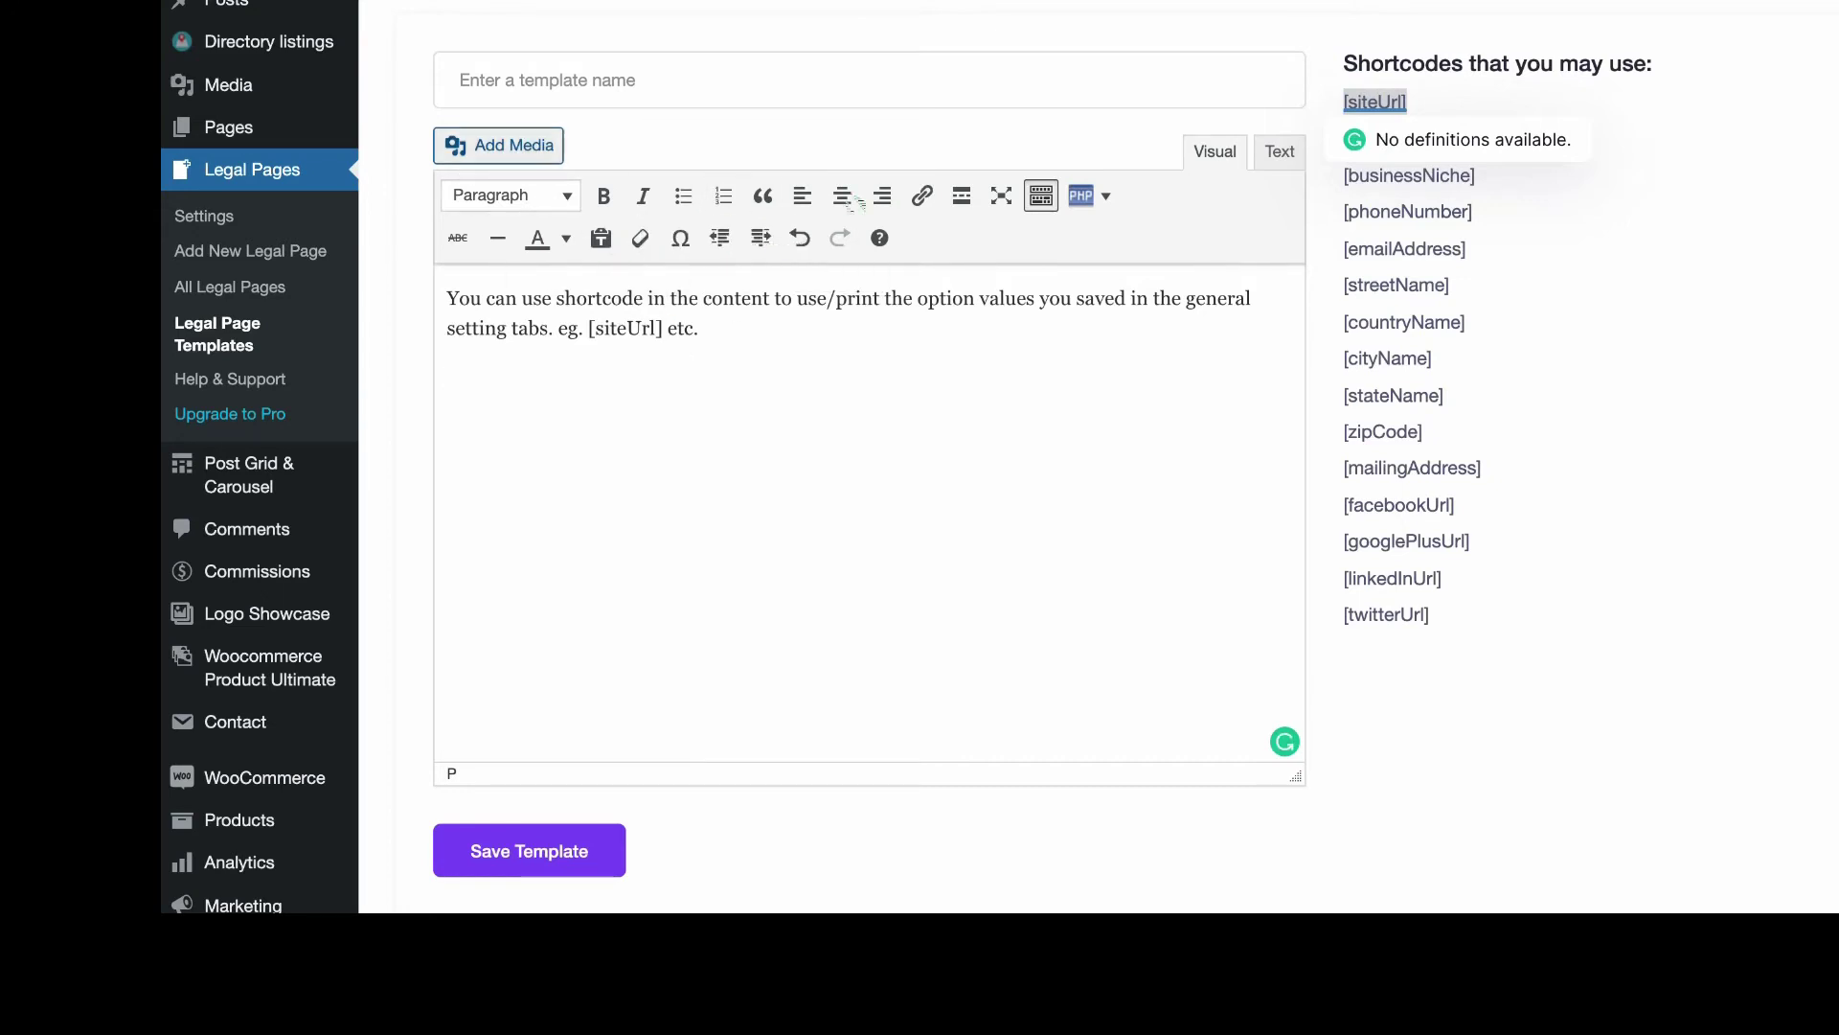
scroll(771, 580, down, 3)
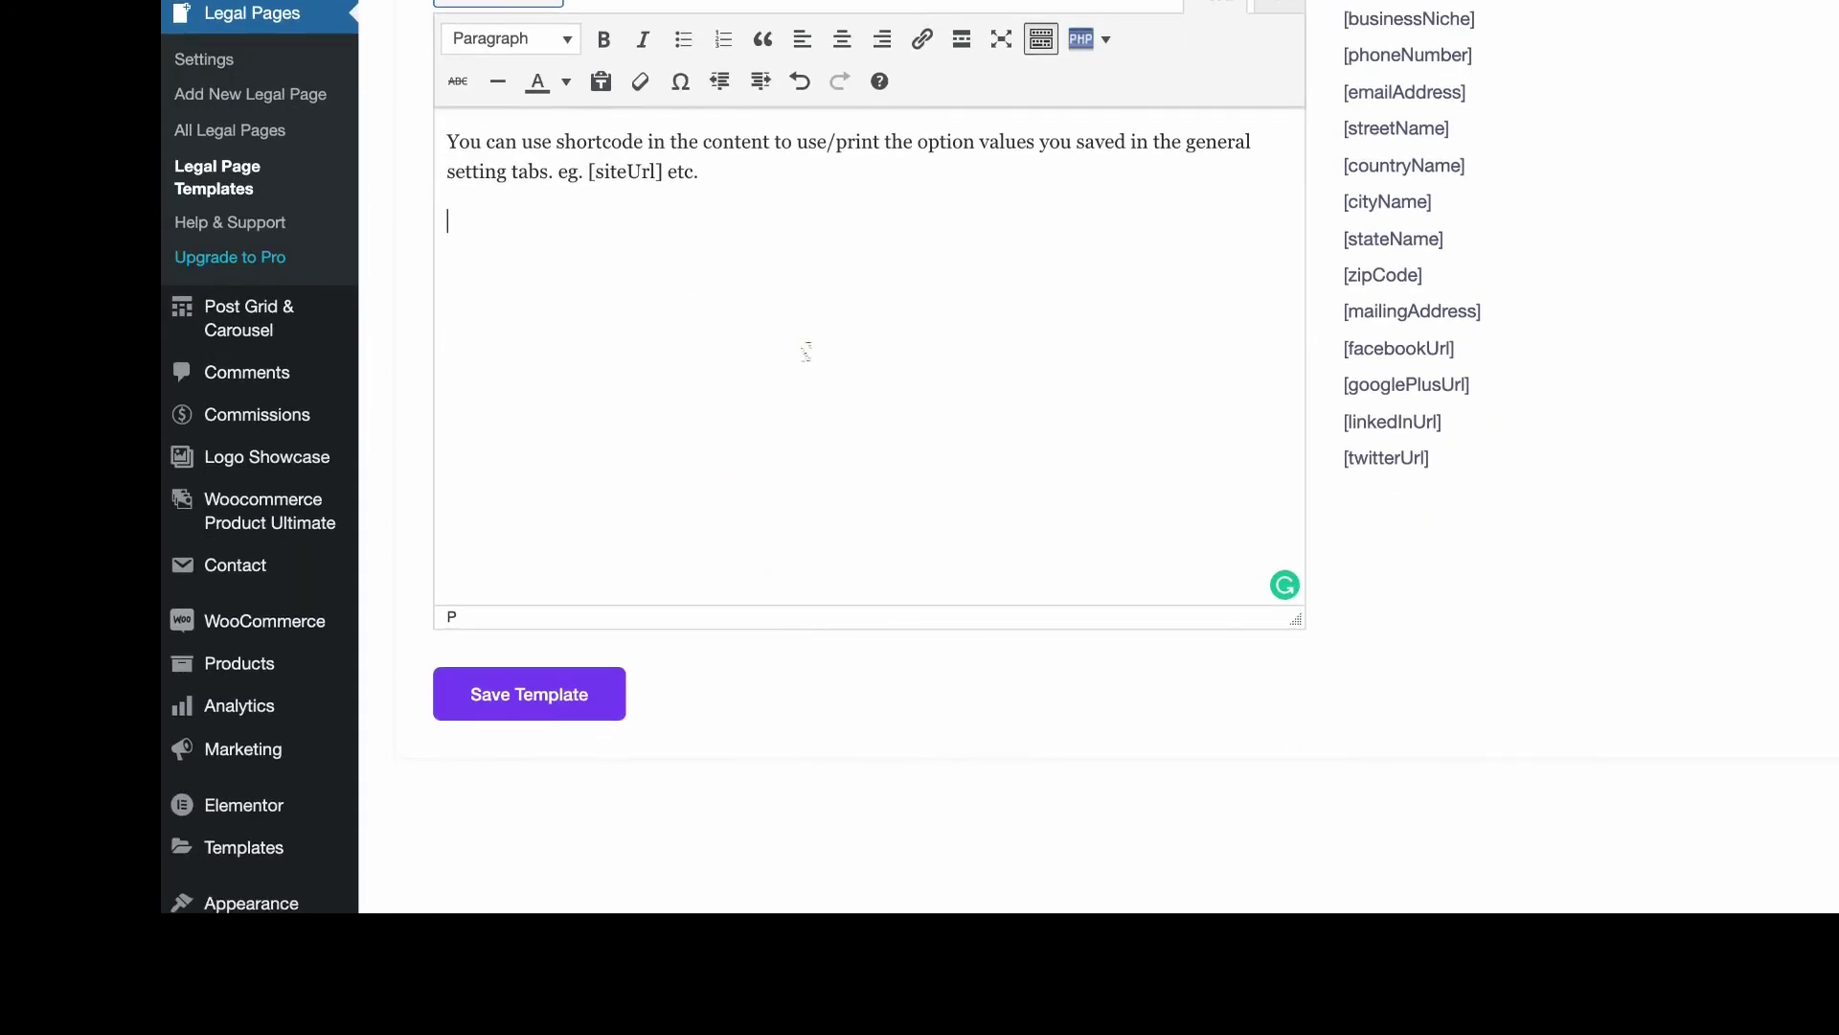
scroll(754, 342, up, 3)
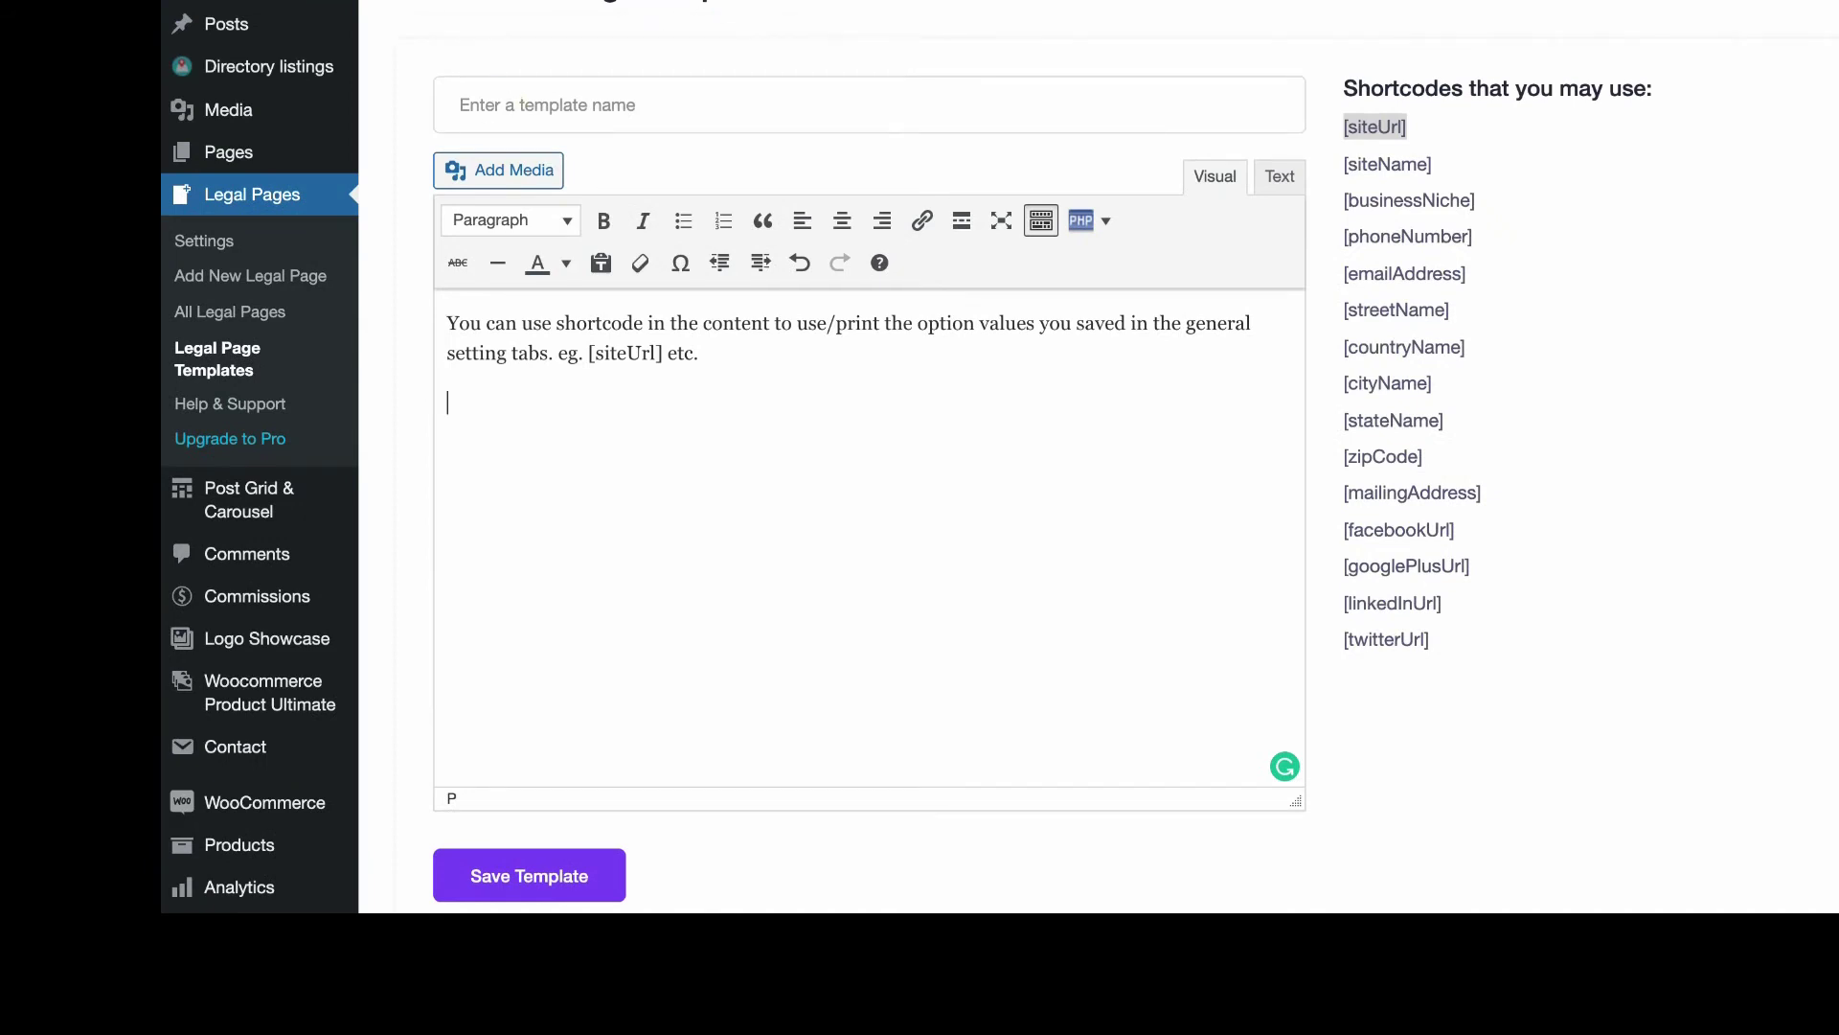
Copy the shortcode of the DMCA page from the list of all legal pages
click(262, 312)
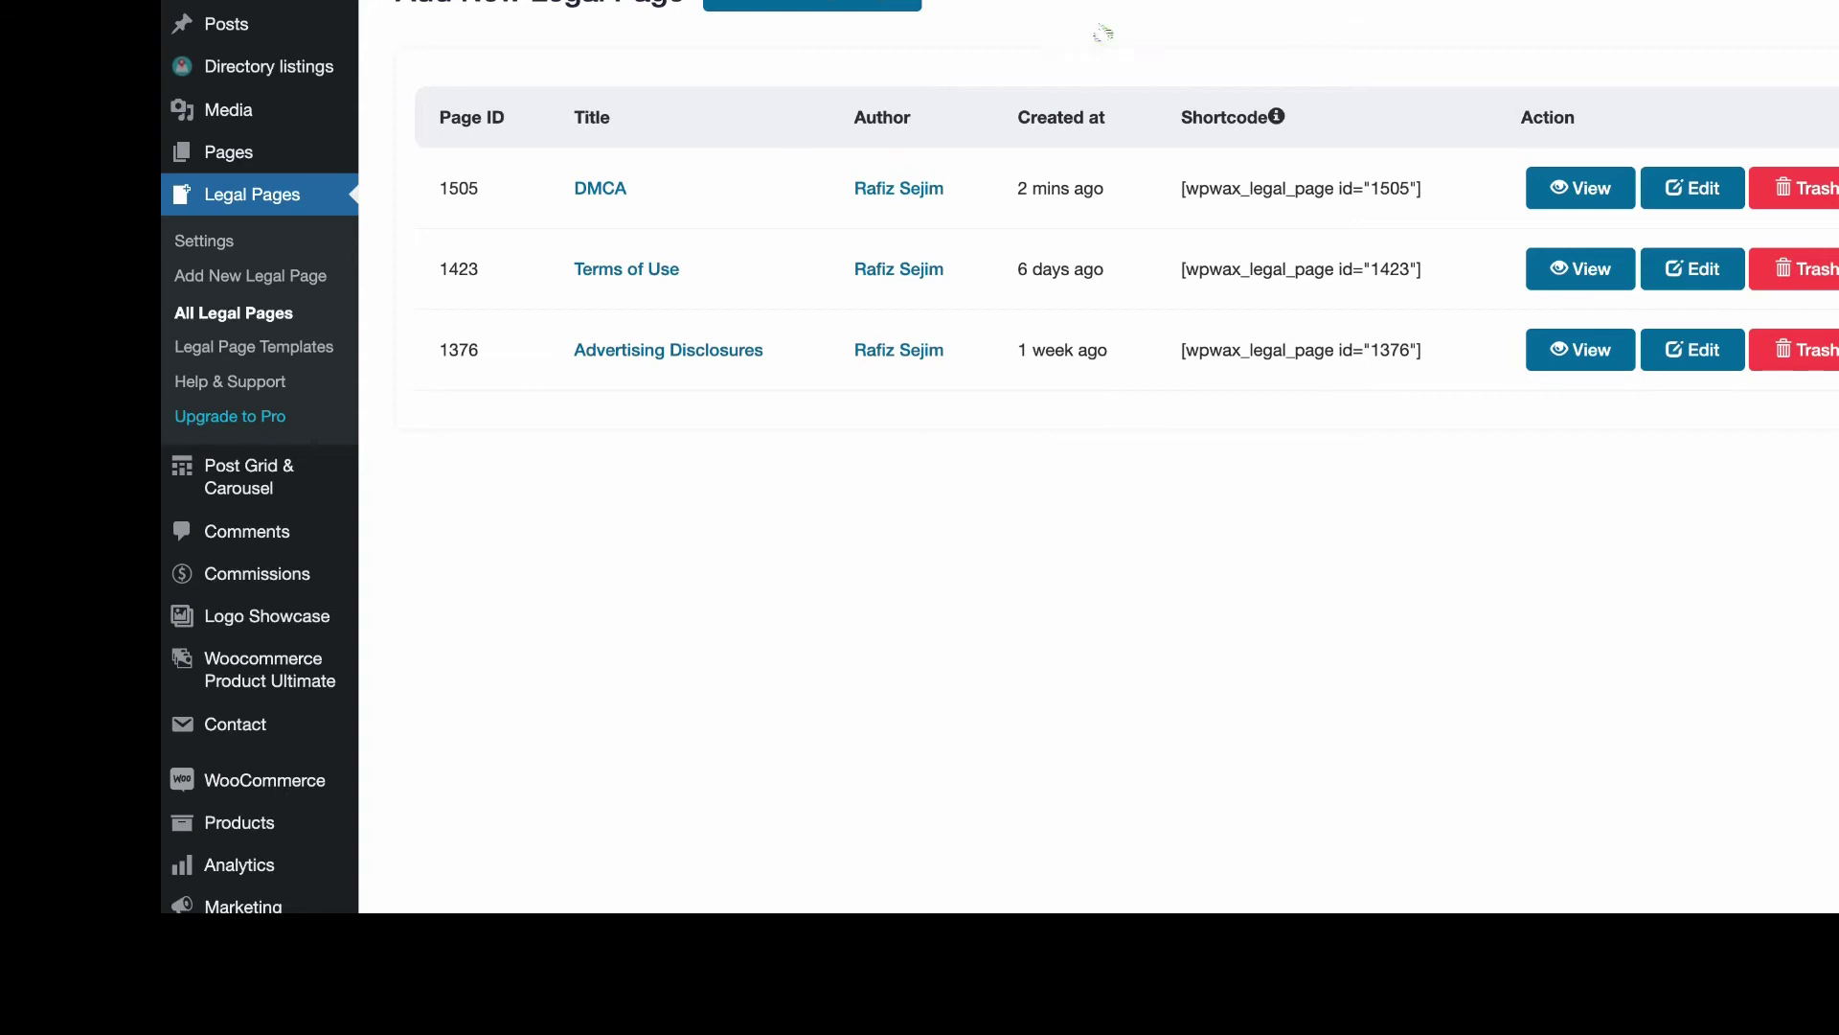
click(1312, 188)
key(ctrl+c)
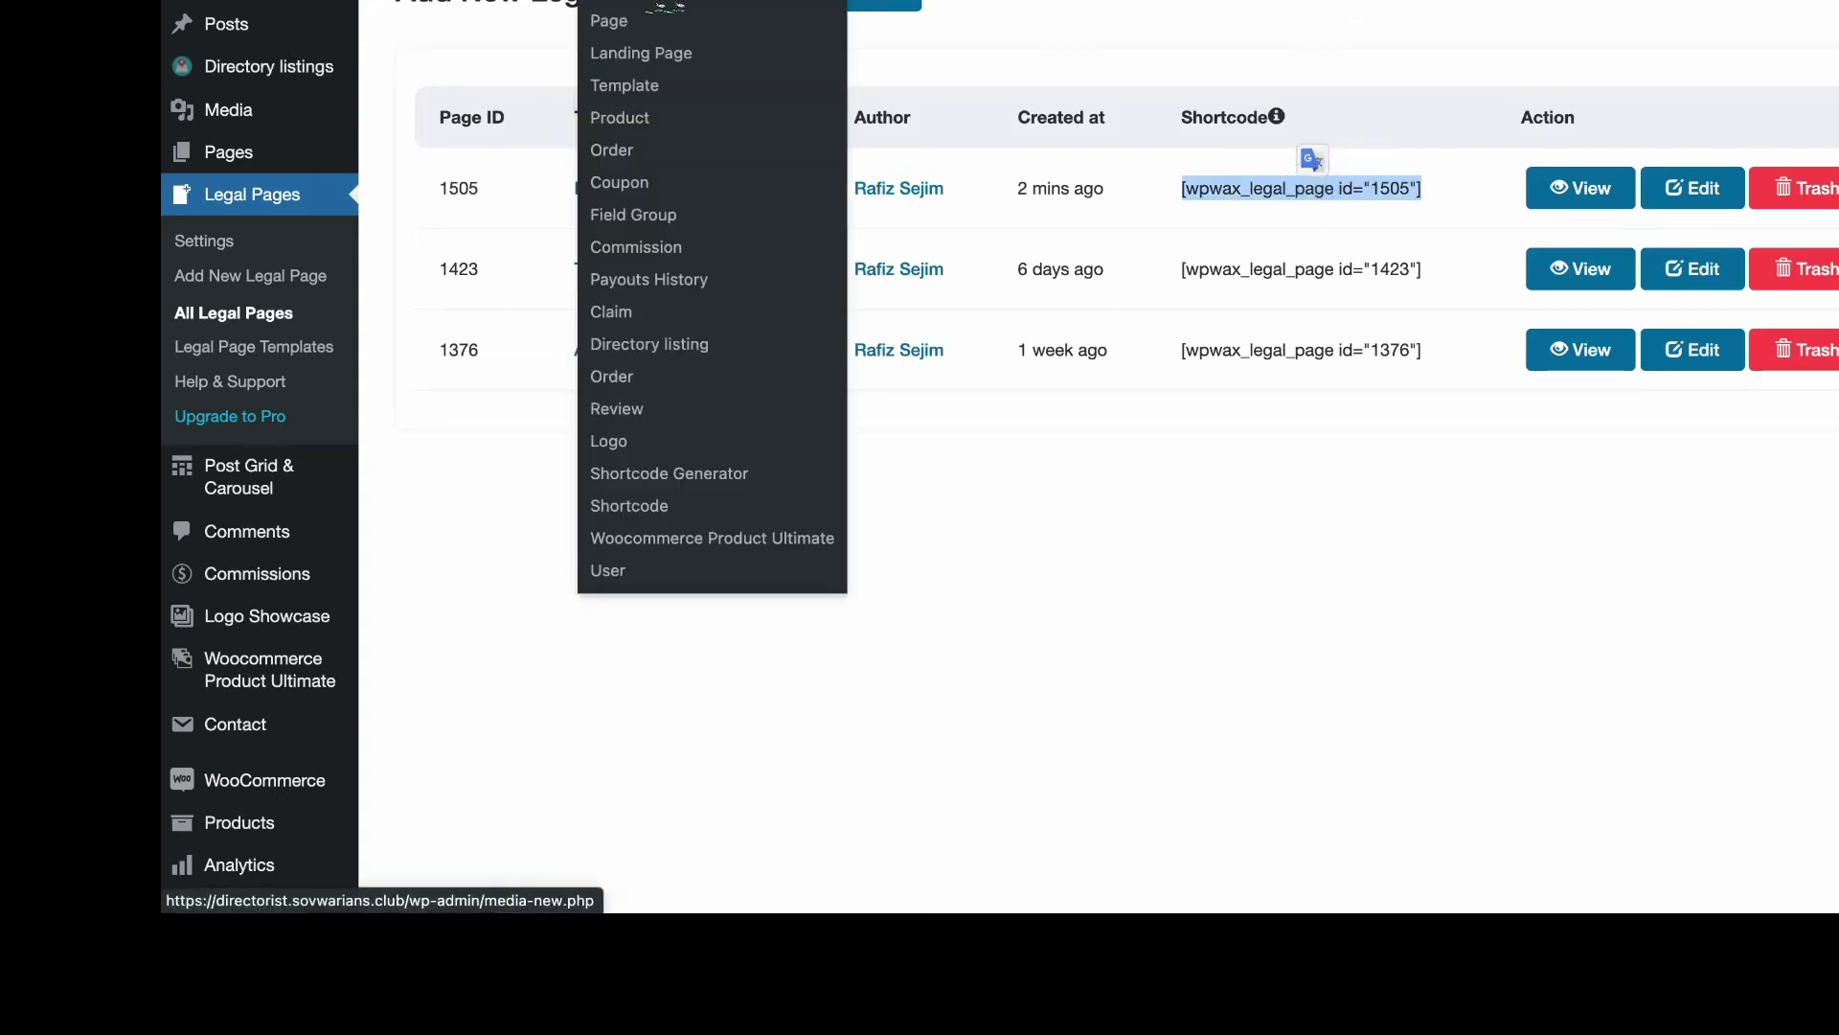
Create a new WordPress page in a separate tab and title it DMCA
right_click(666, 21)
click(719, 40)
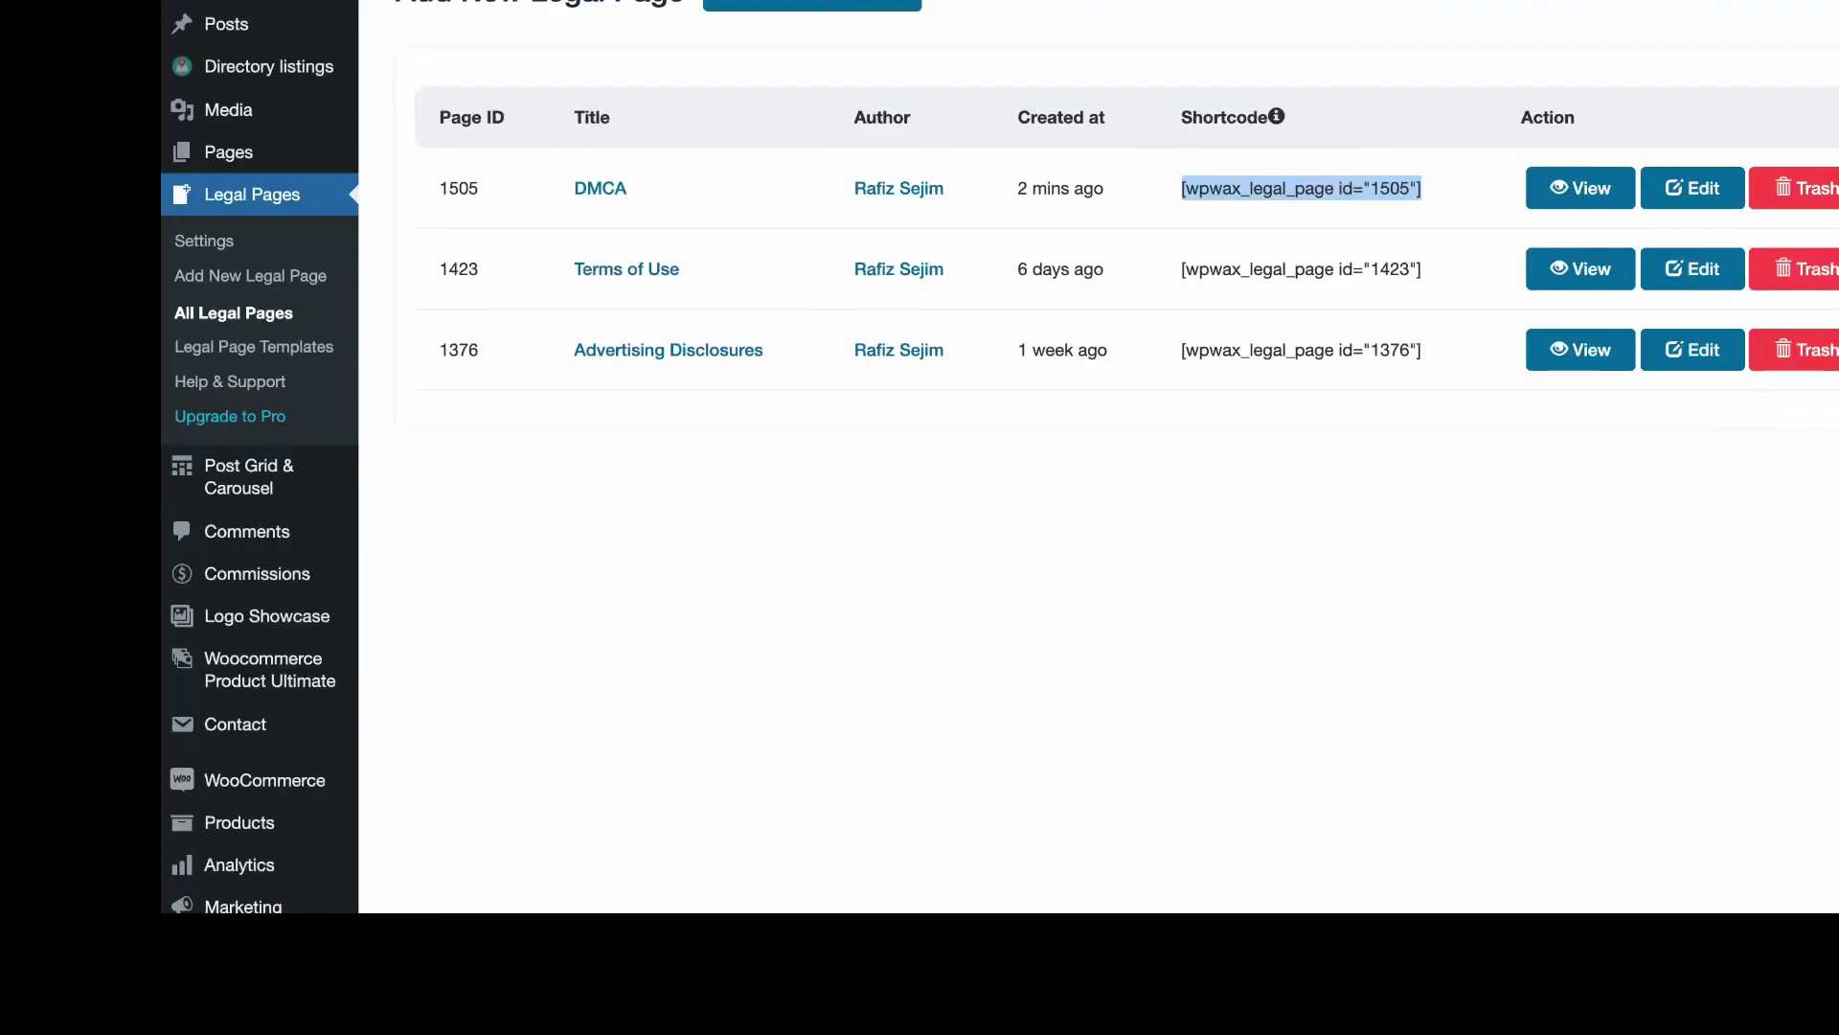
key(ctrl+Tab)
text(MD)
key(BackSpace)
key(BackSpace)
text(D)
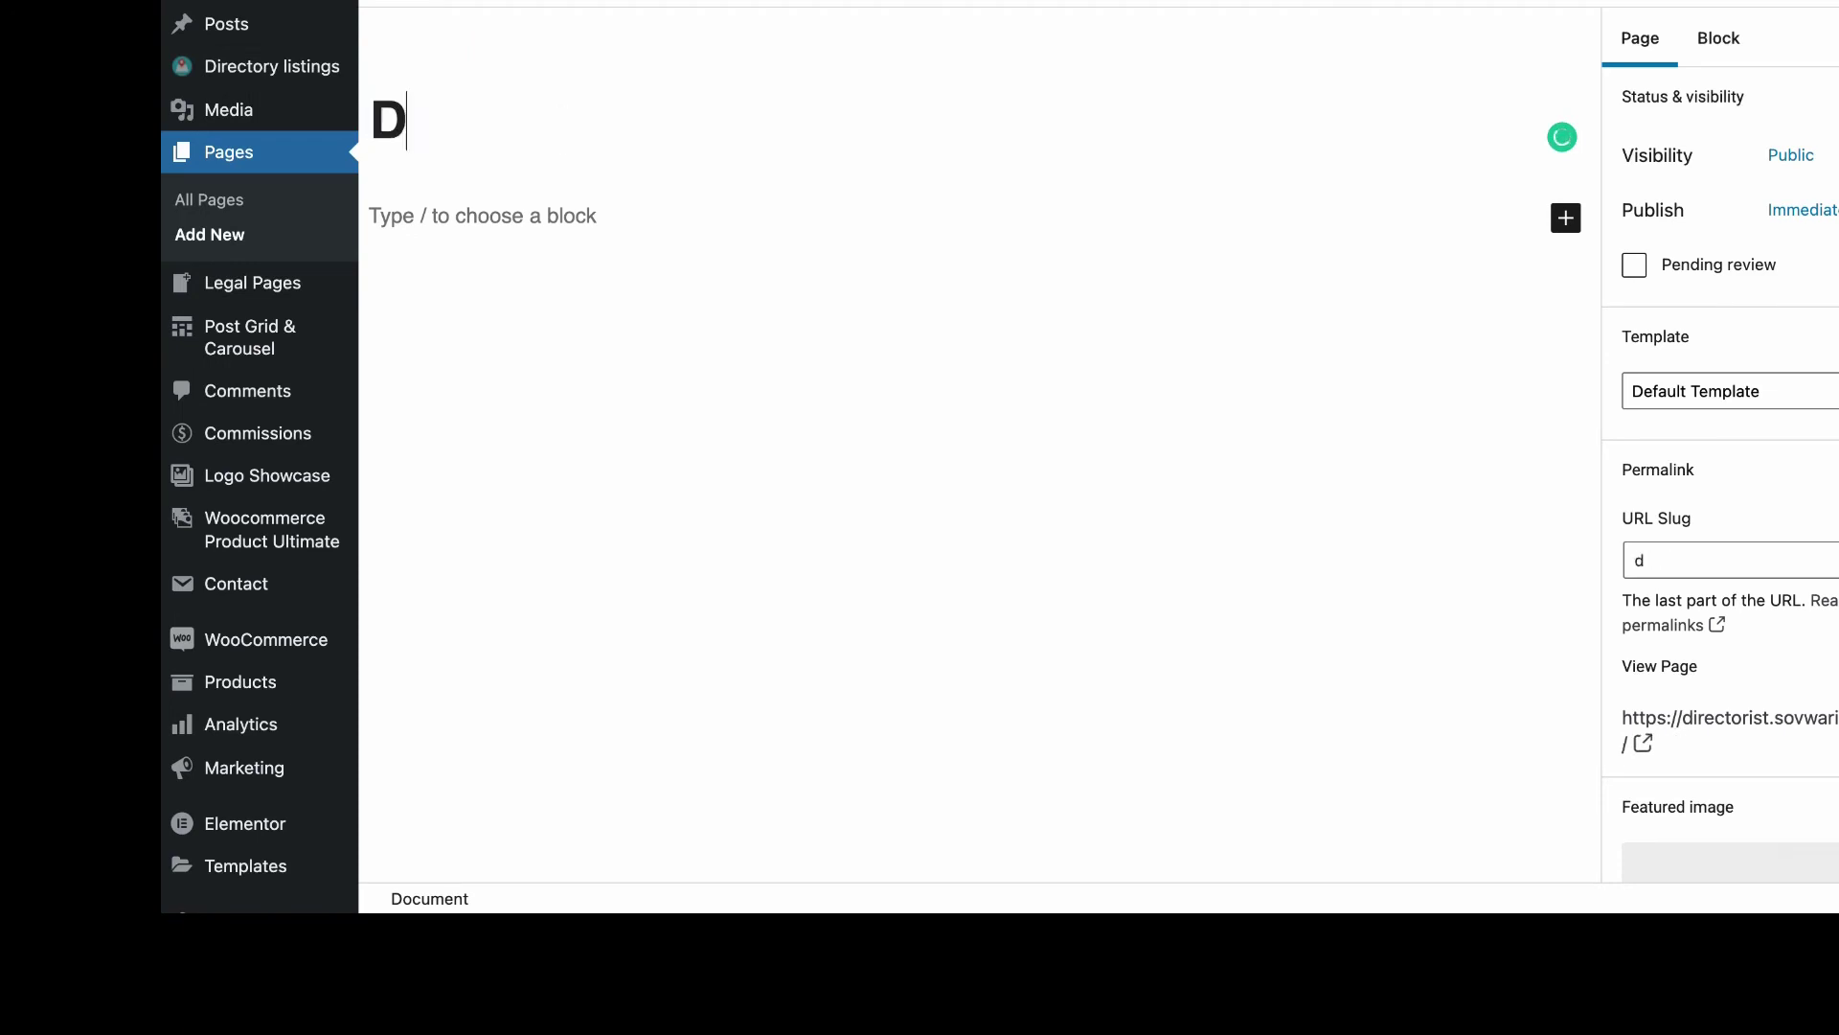
text(MCA)
Add a Shortcode block containing [wpwax_legal_page id="1505"] to the DMCA page and publish the page
click(571, 222)
click(1566, 217)
click(1376, 431)
key(ctrl+v)
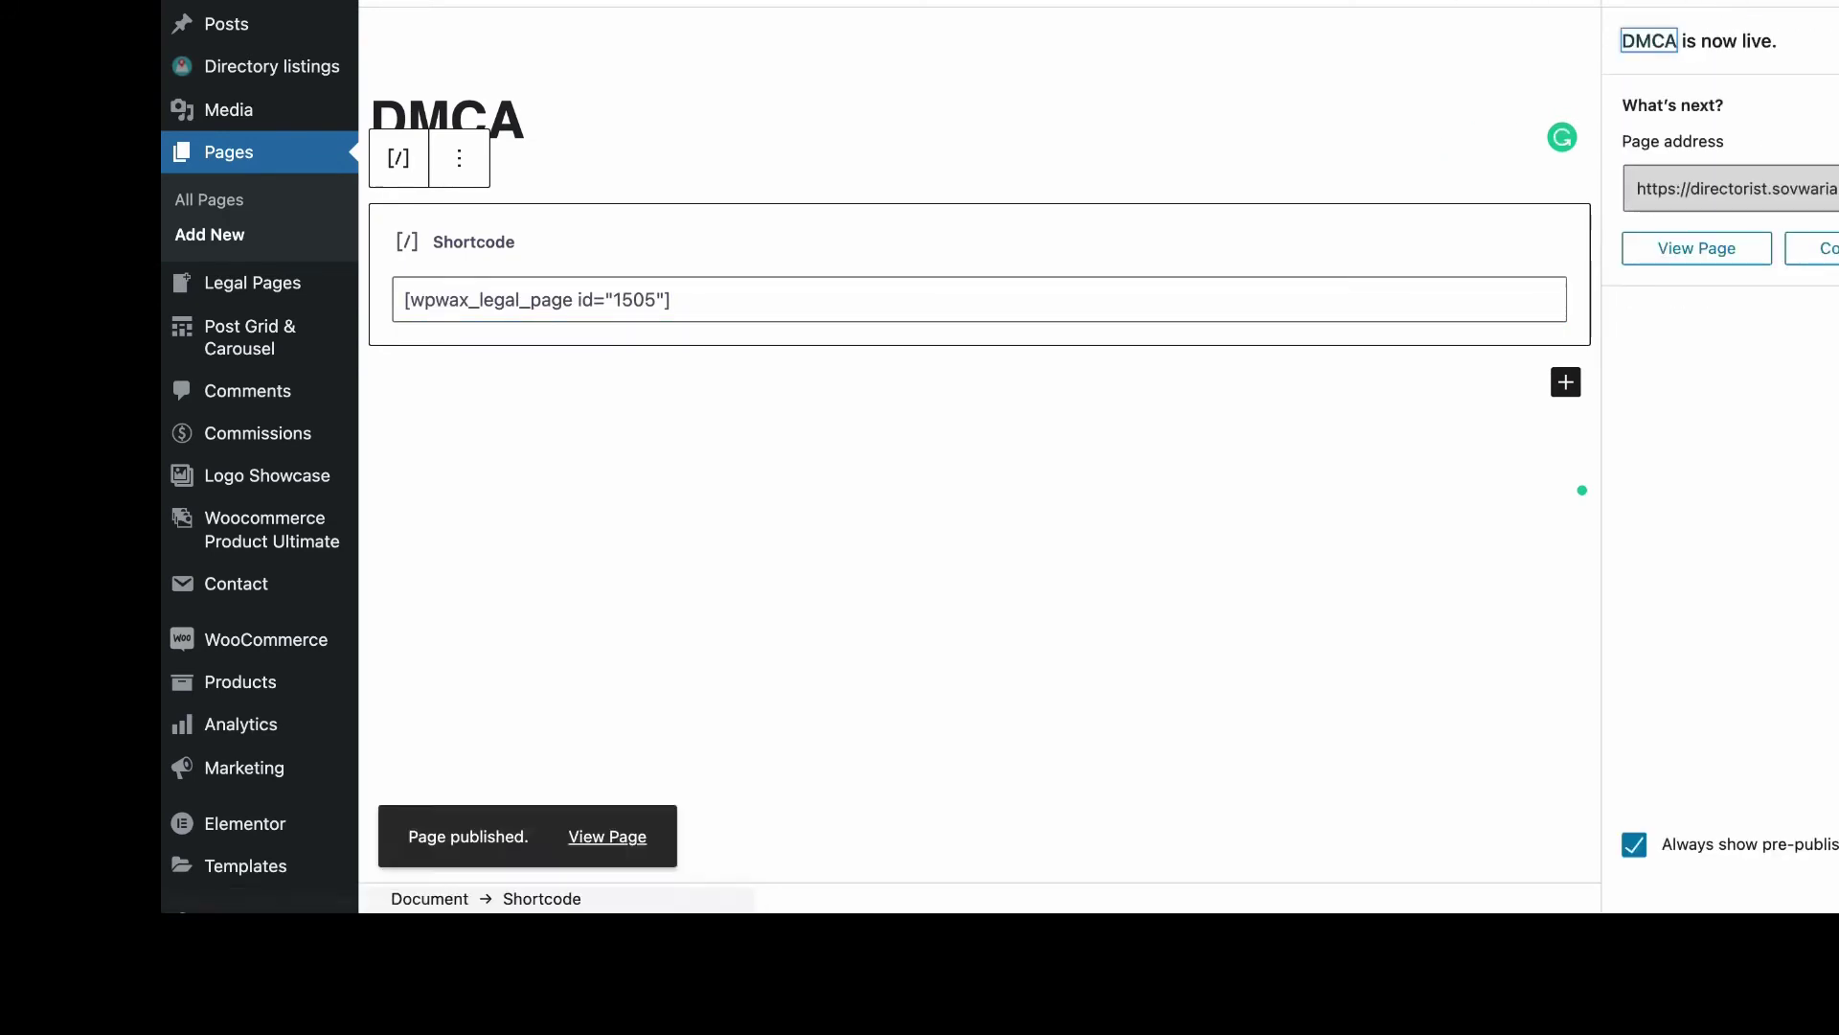
Open the published DMCA page in a new tab and review its policy text
right_click(636, 828)
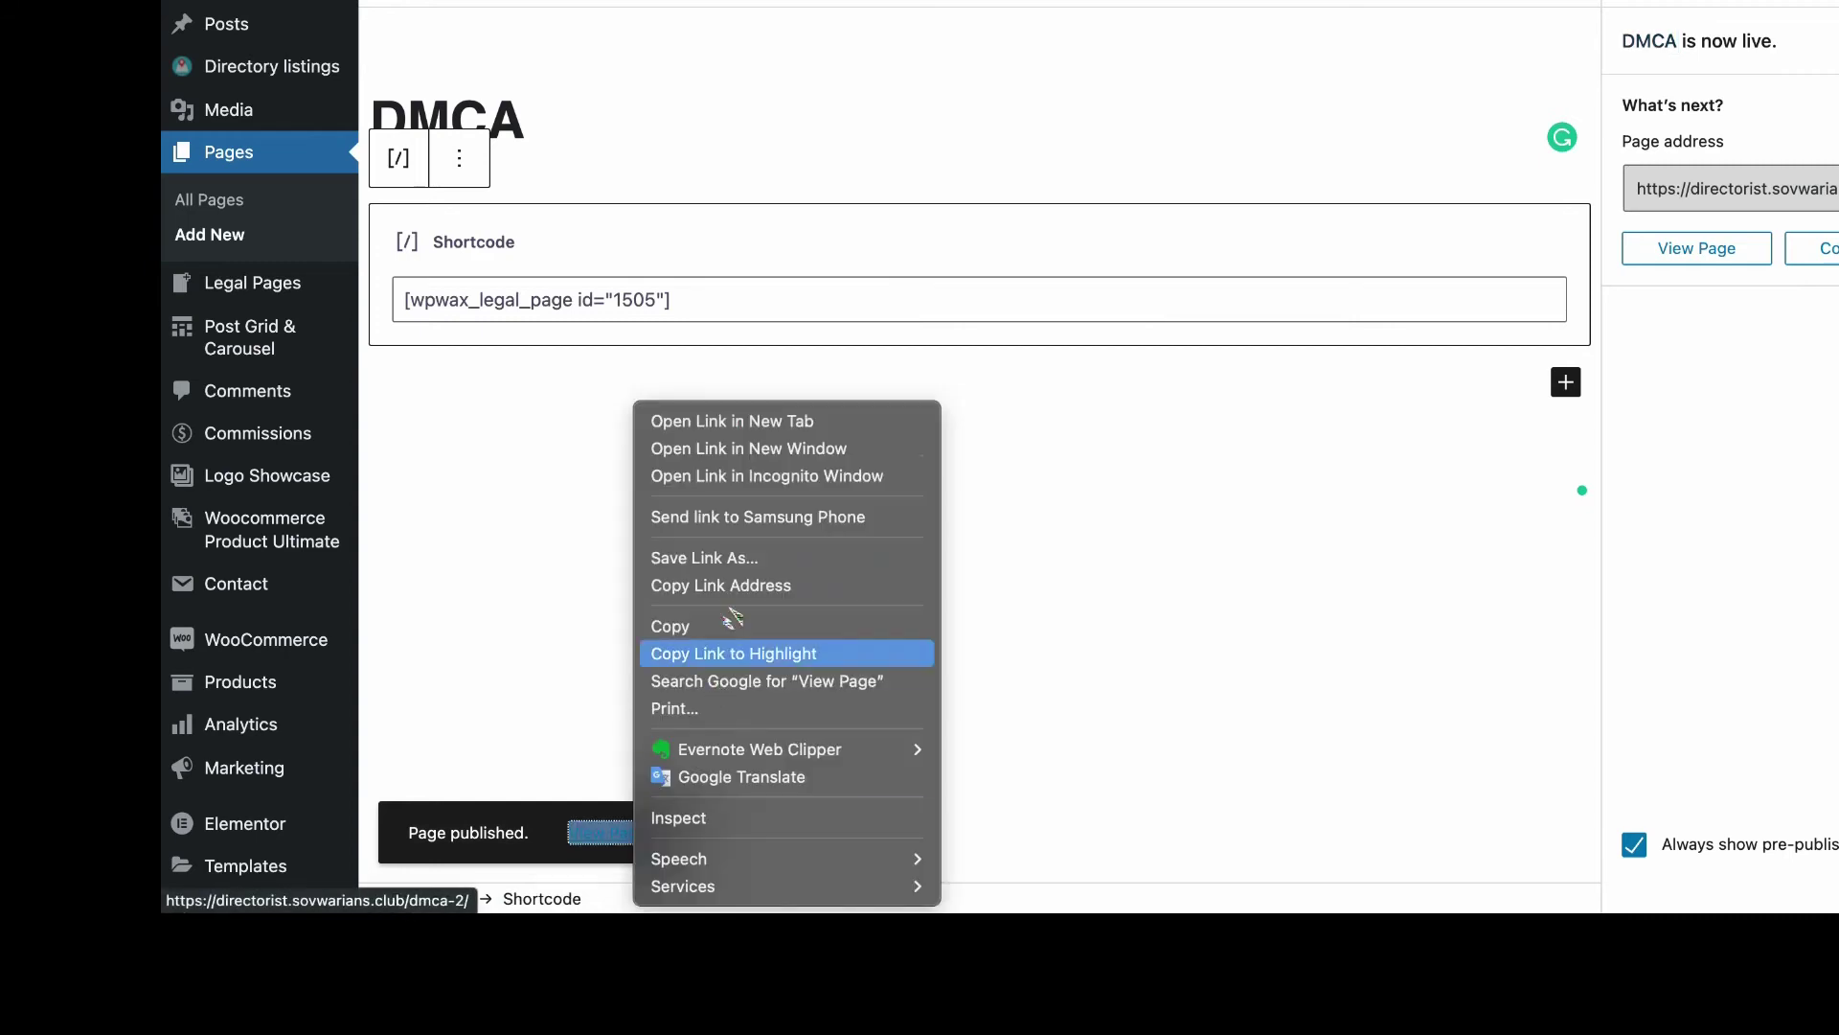
click(731, 417)
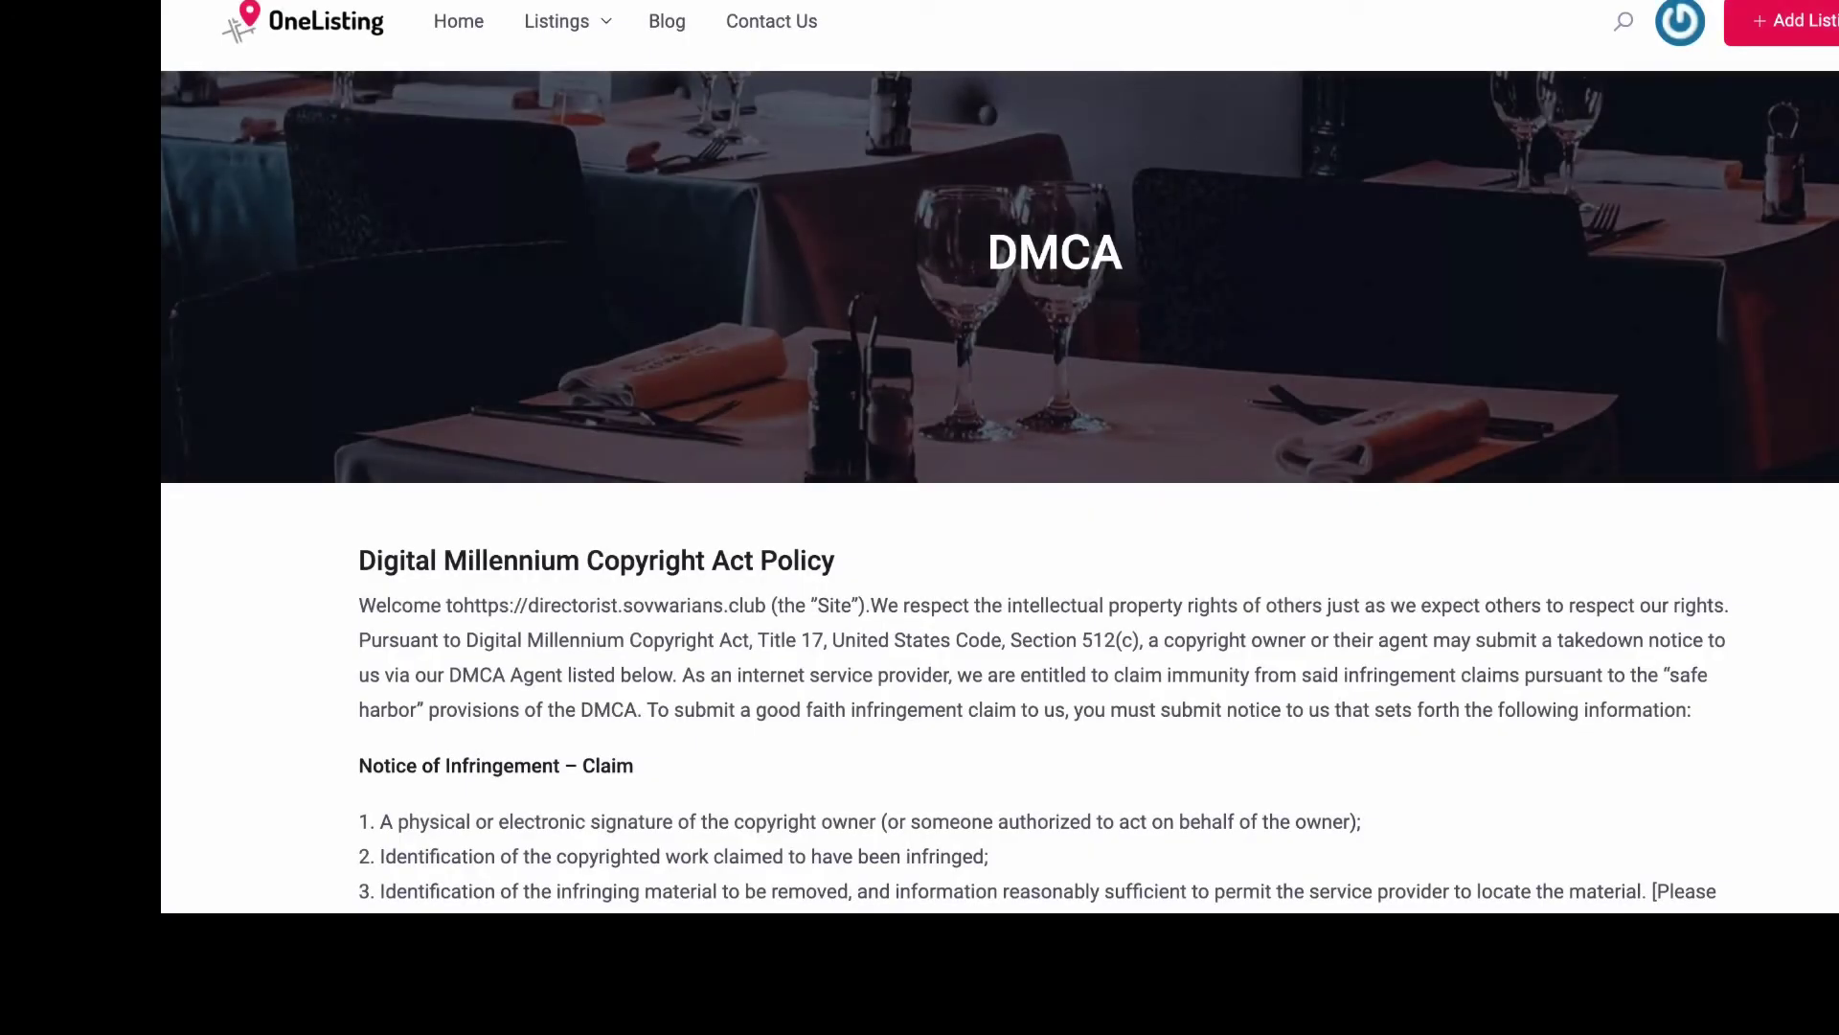
scroll(943, 374, down, 8)
scroll(944, 373, down, 5)
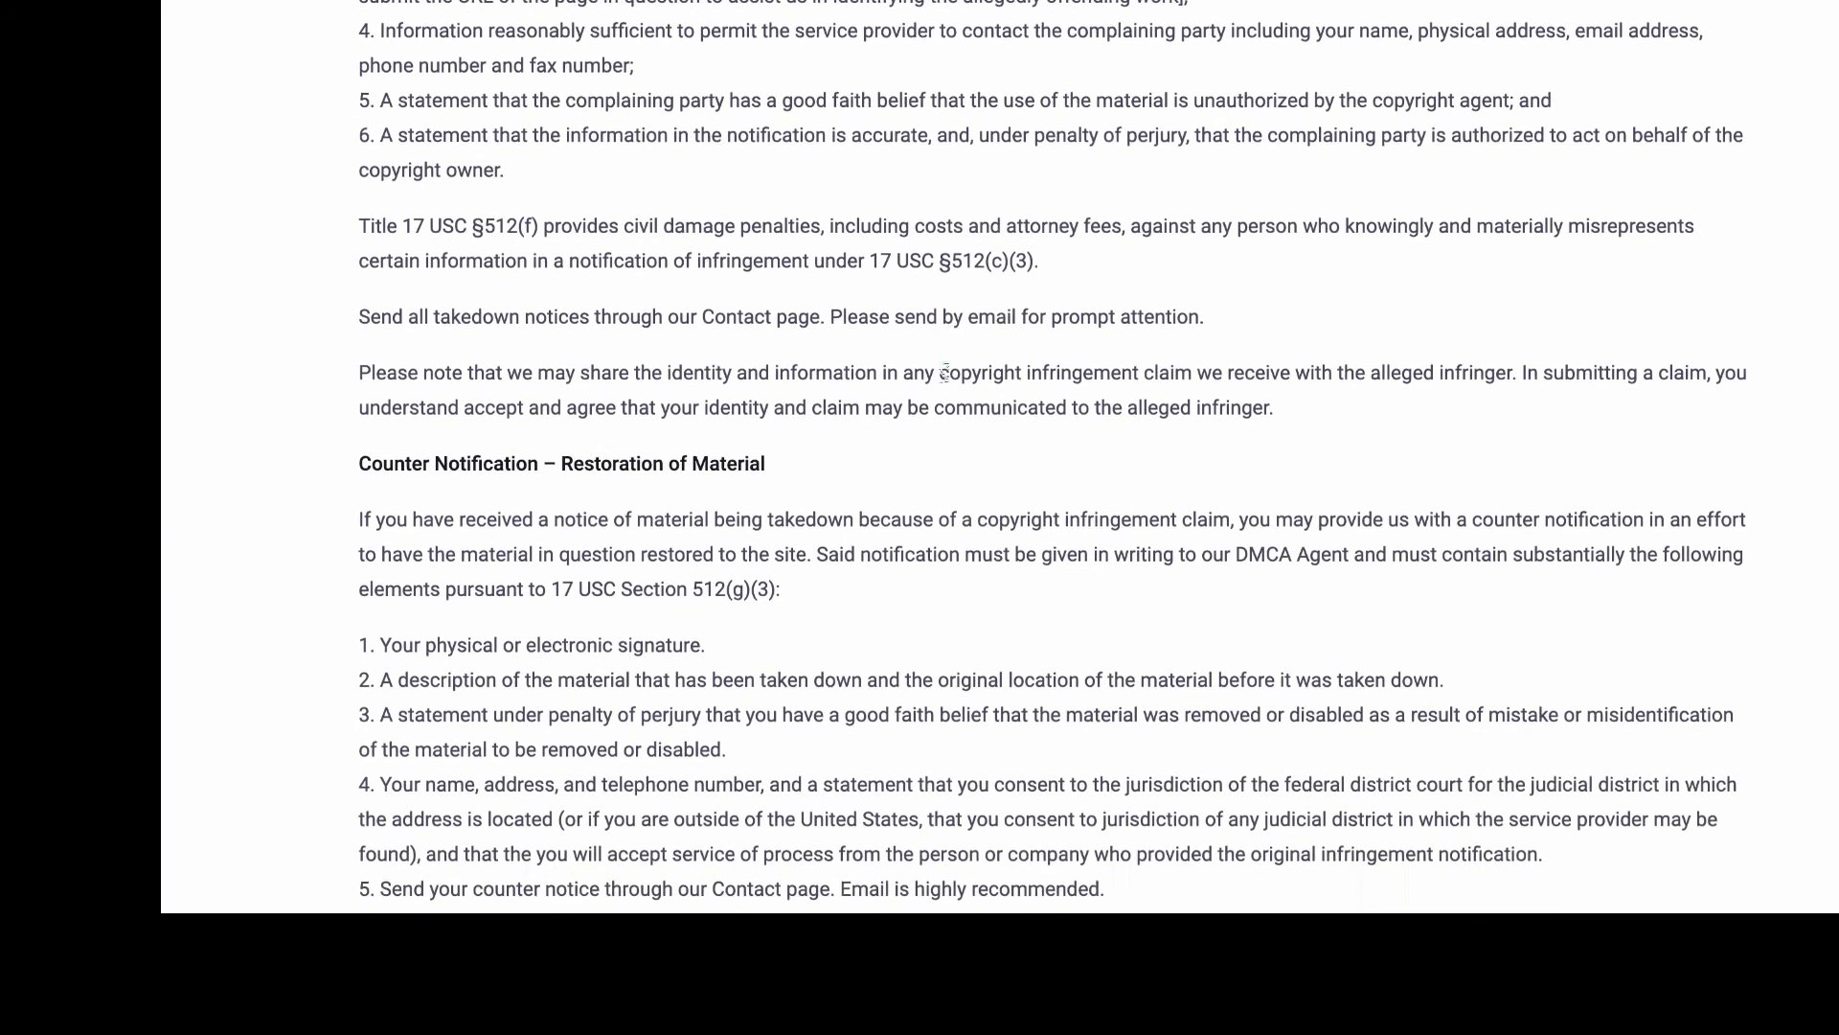
scroll(943, 374, up, 1)
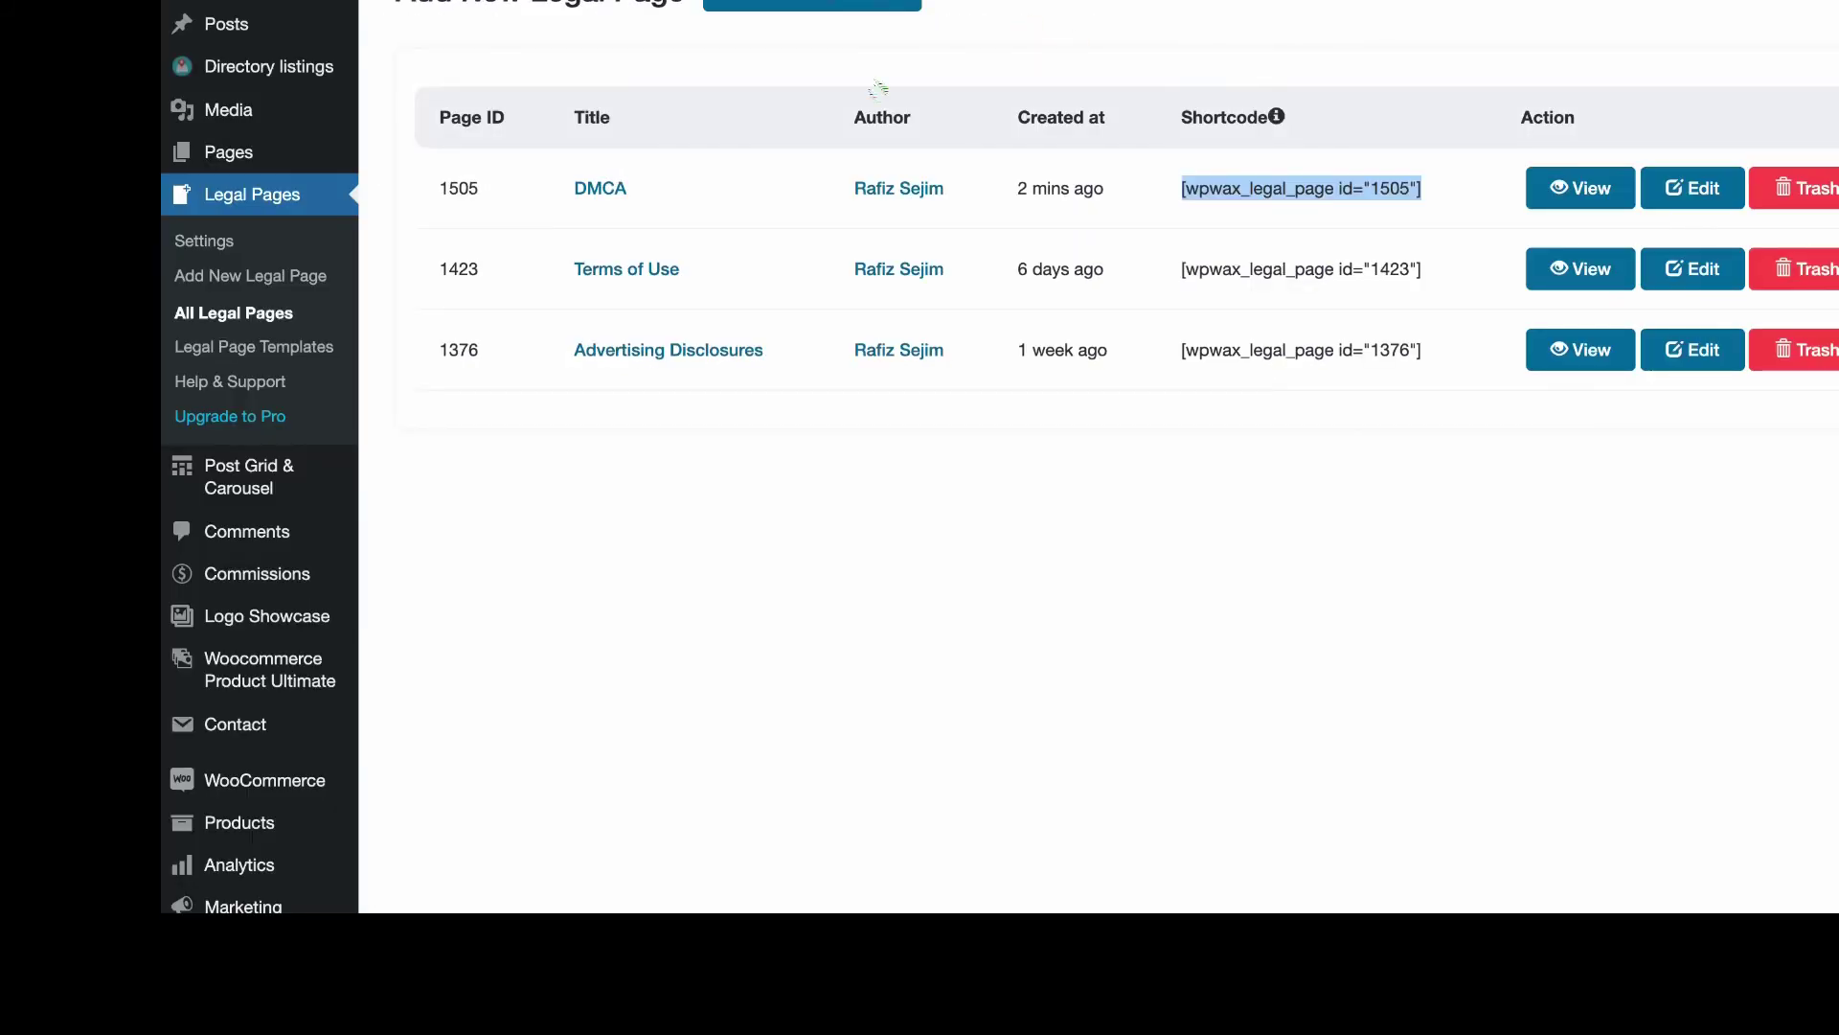
Open a new legal page and examine the templates available in the Pro version, along with the Pro version's main features
click(250, 275)
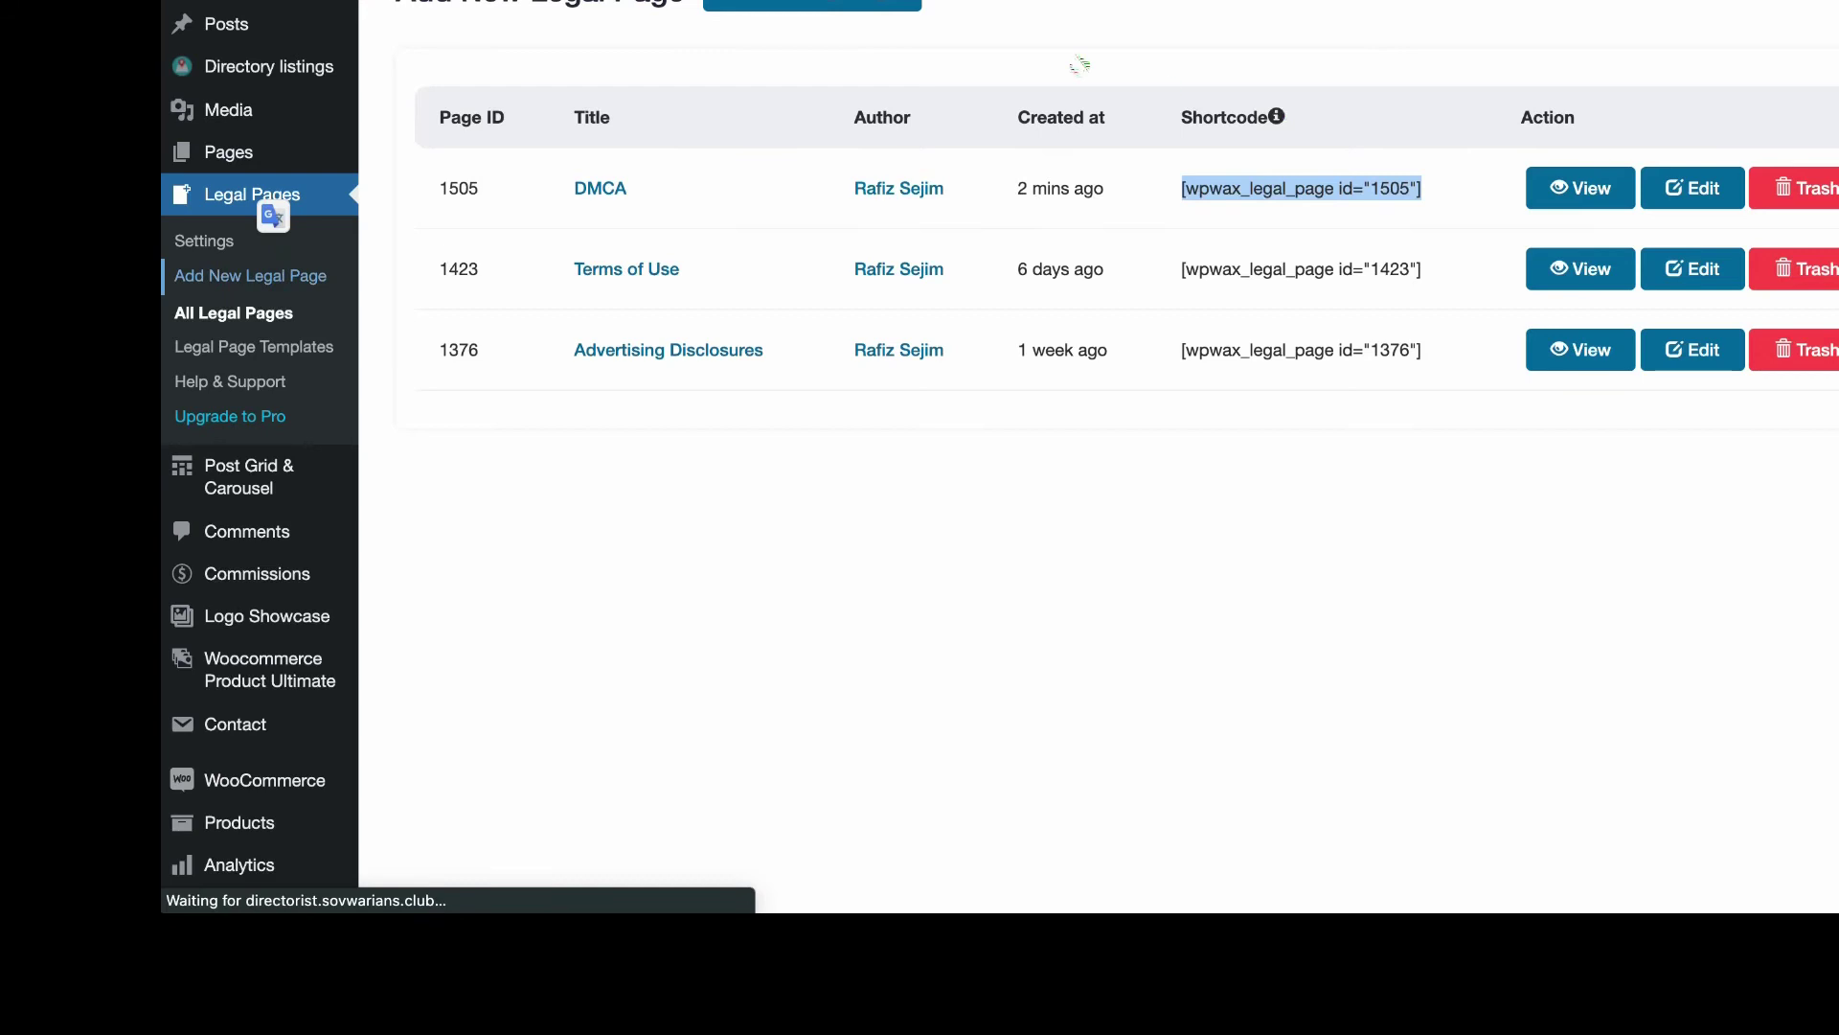
scroll(1370, 160, down, 5)
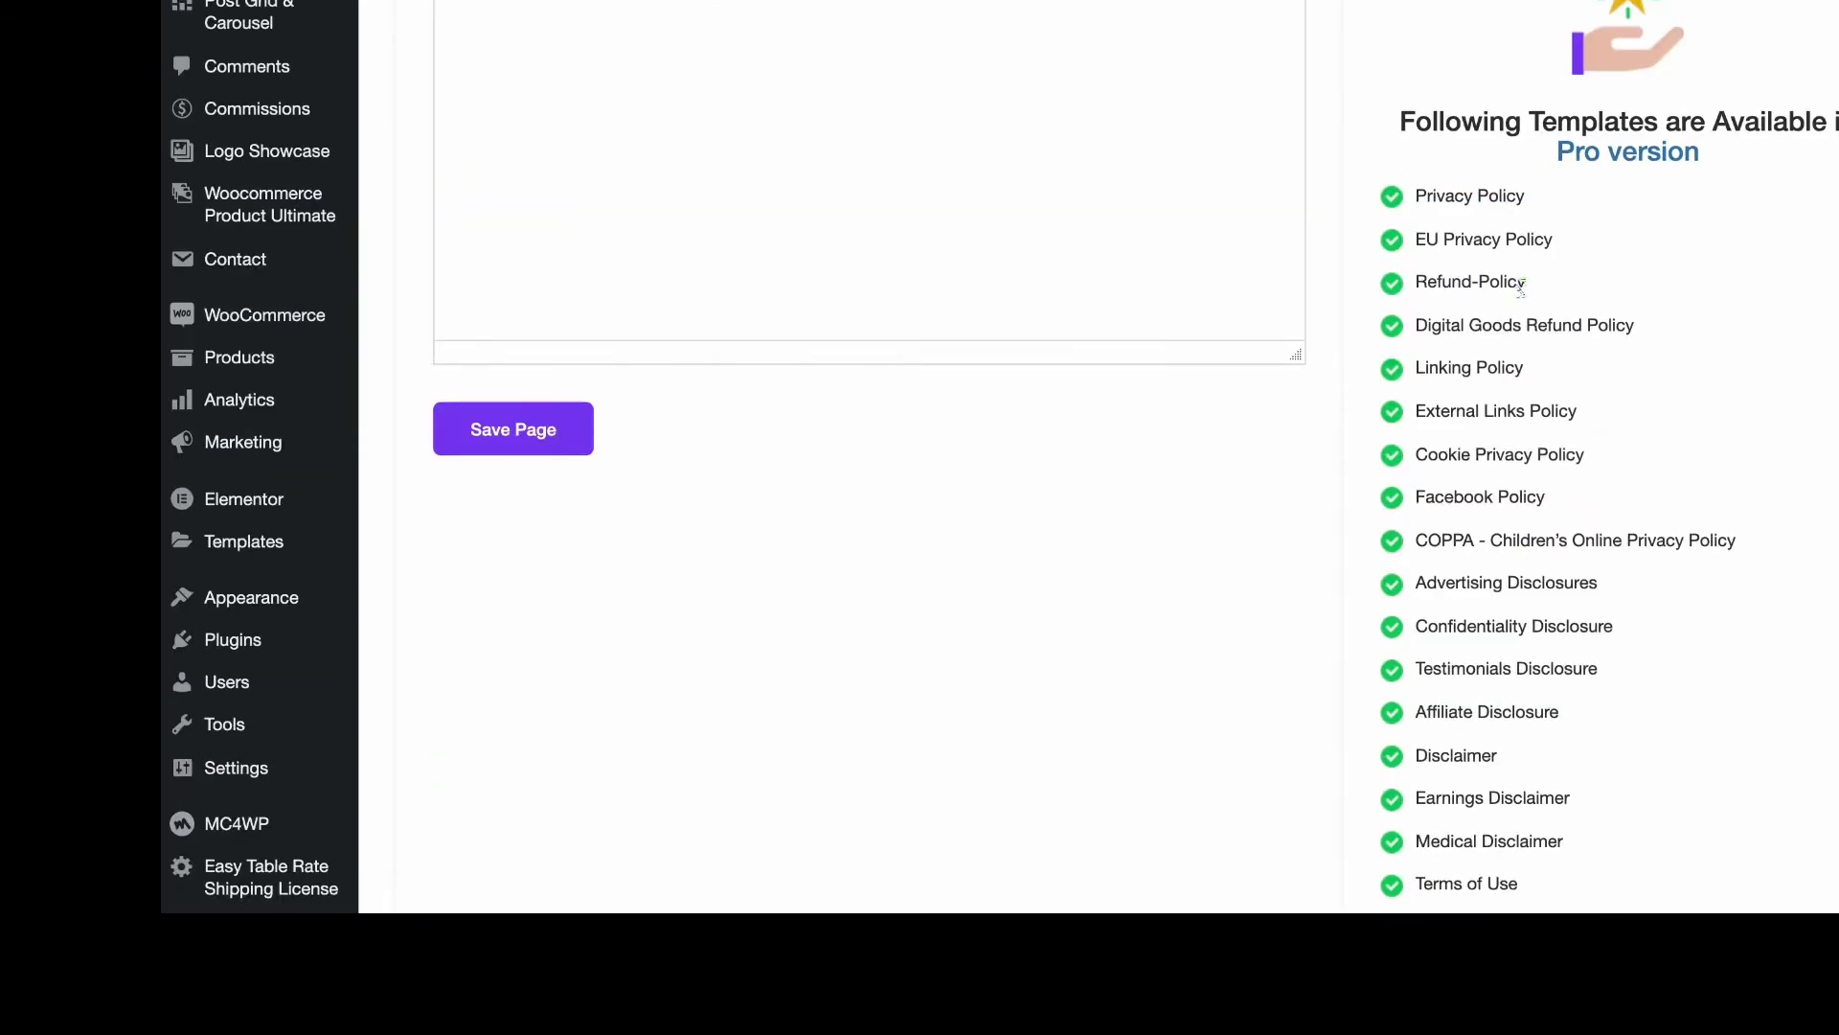
scroll(1528, 426, down, 5)
scroll(1529, 431, up, 3)
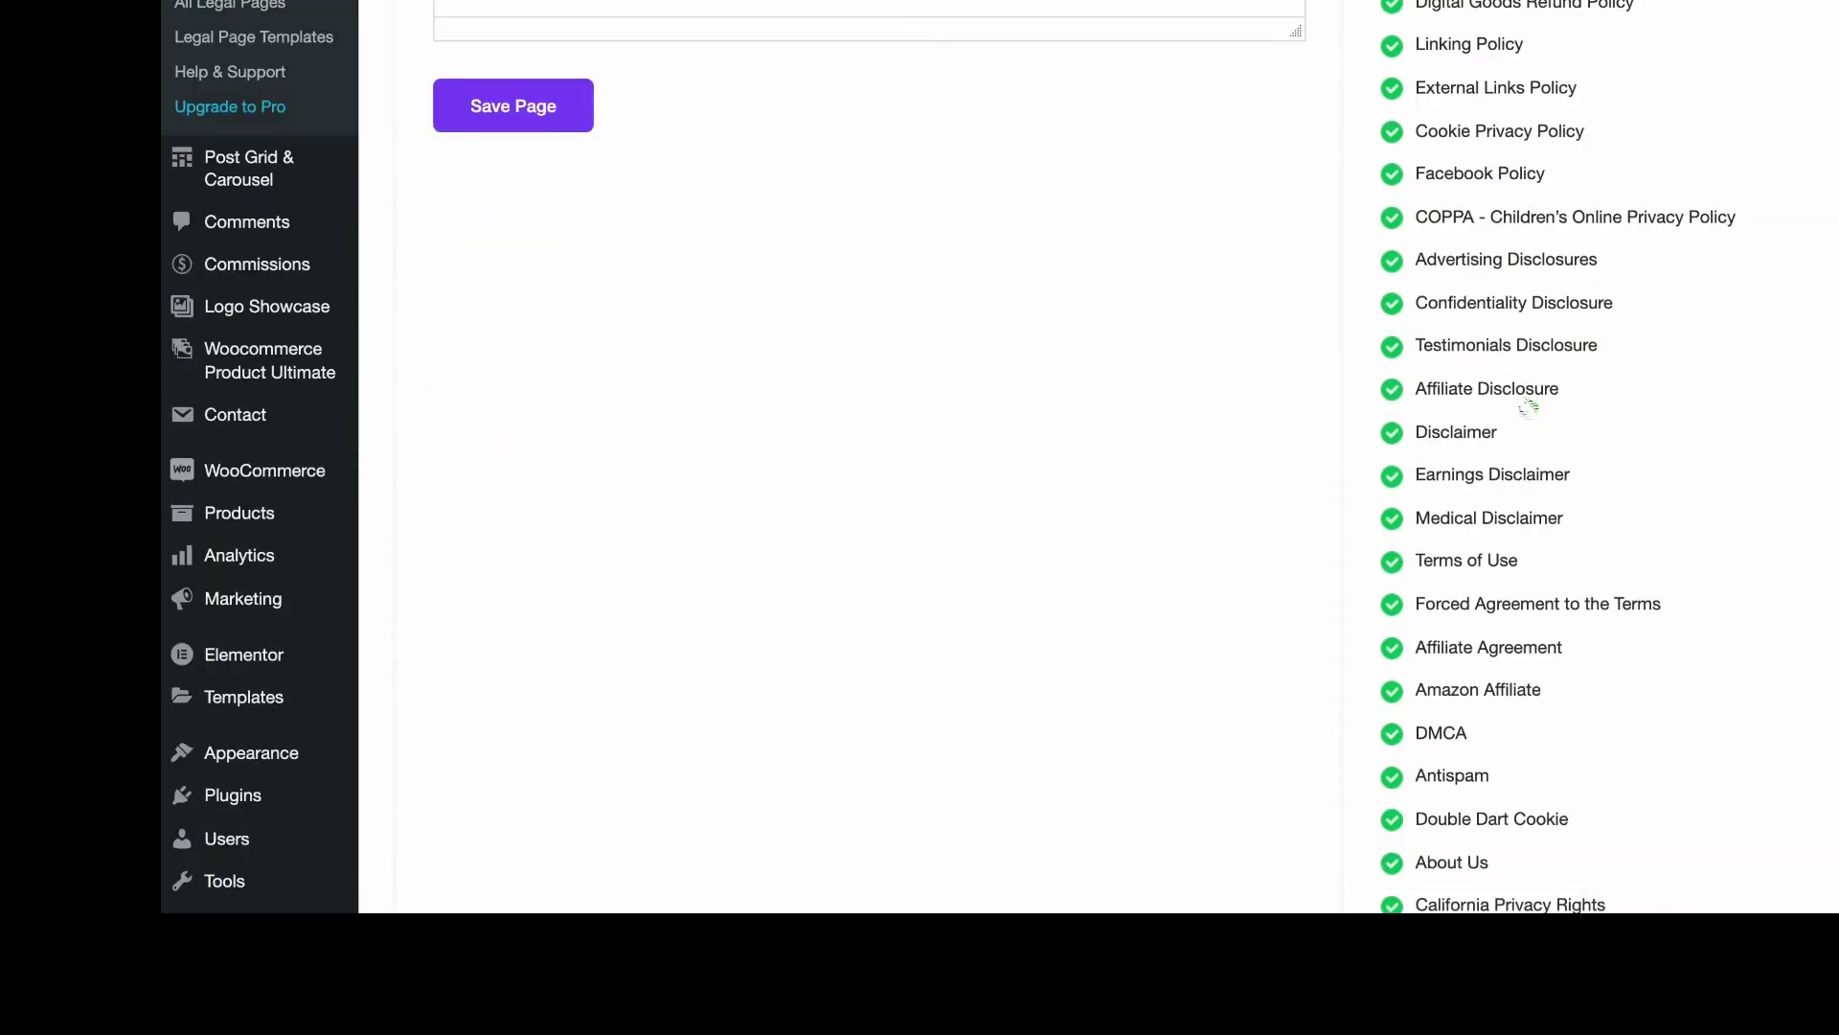
scroll(1529, 407, up, 1)
scroll(1494, 402, down, 5)
scroll(1447, 192, up, 9)
scroll(1442, 160, up, 1)
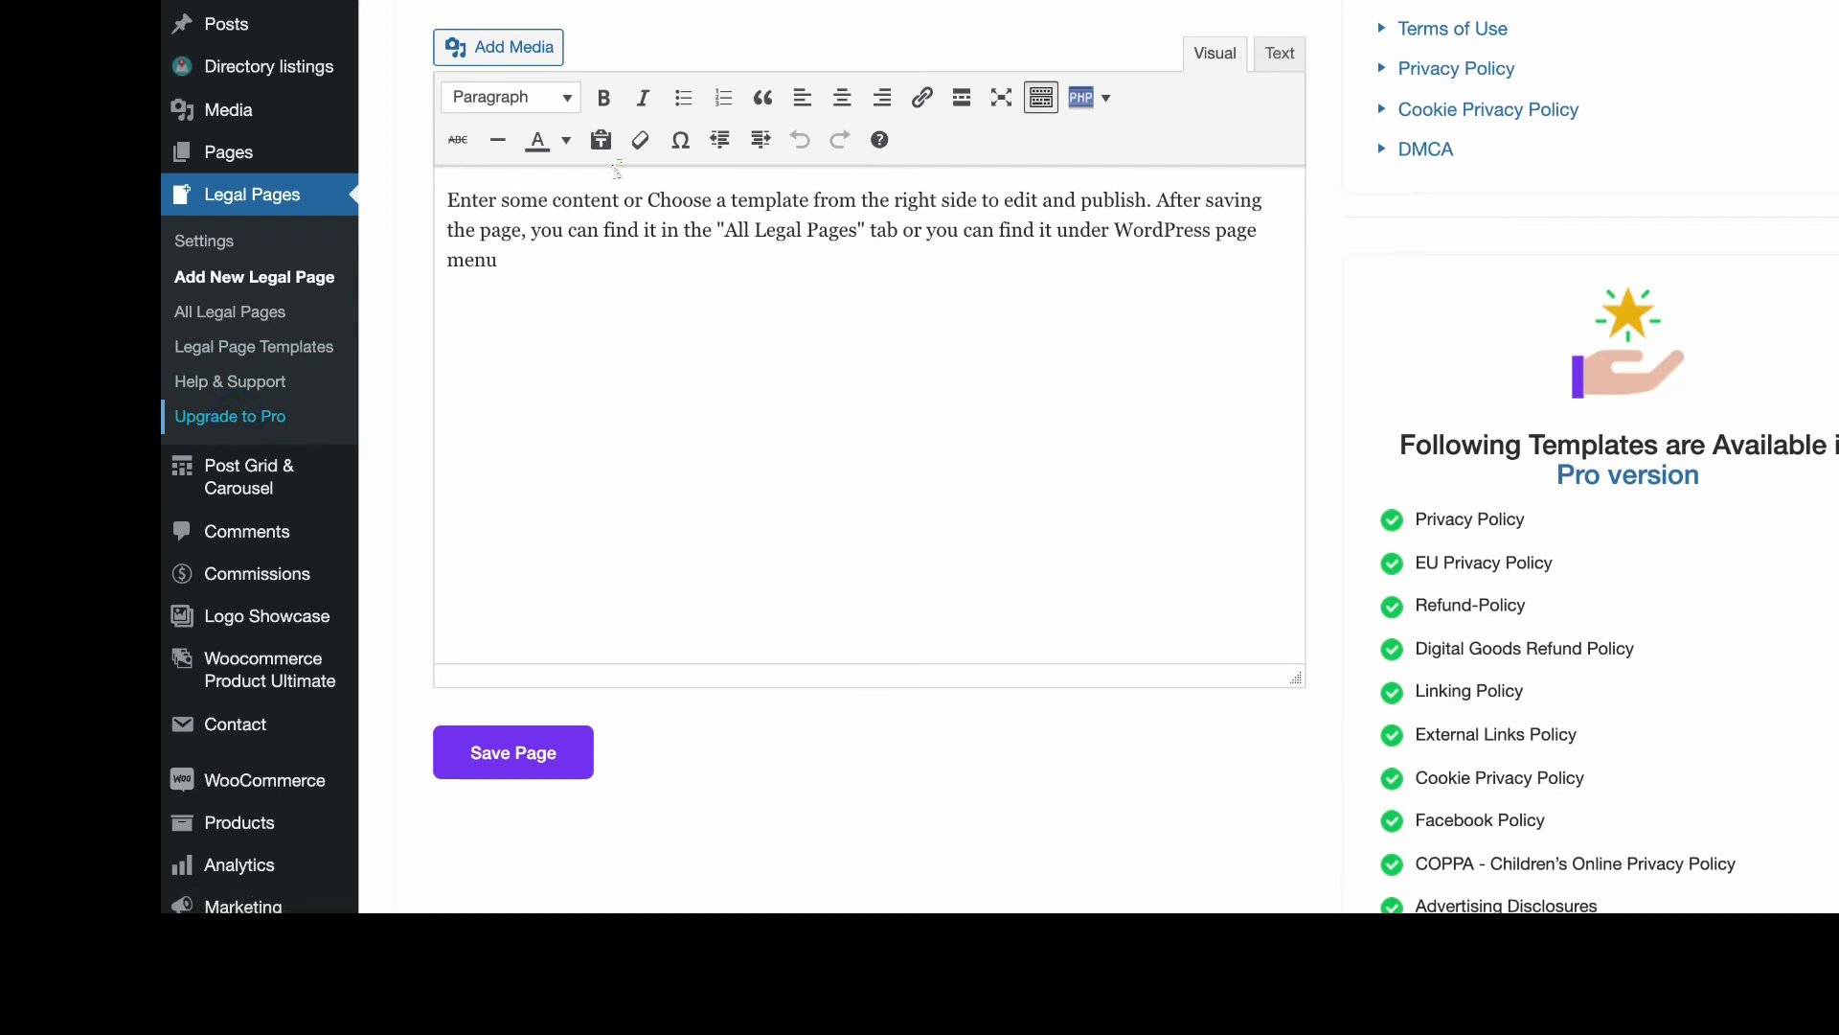
scroll(757, 436, down, 2)
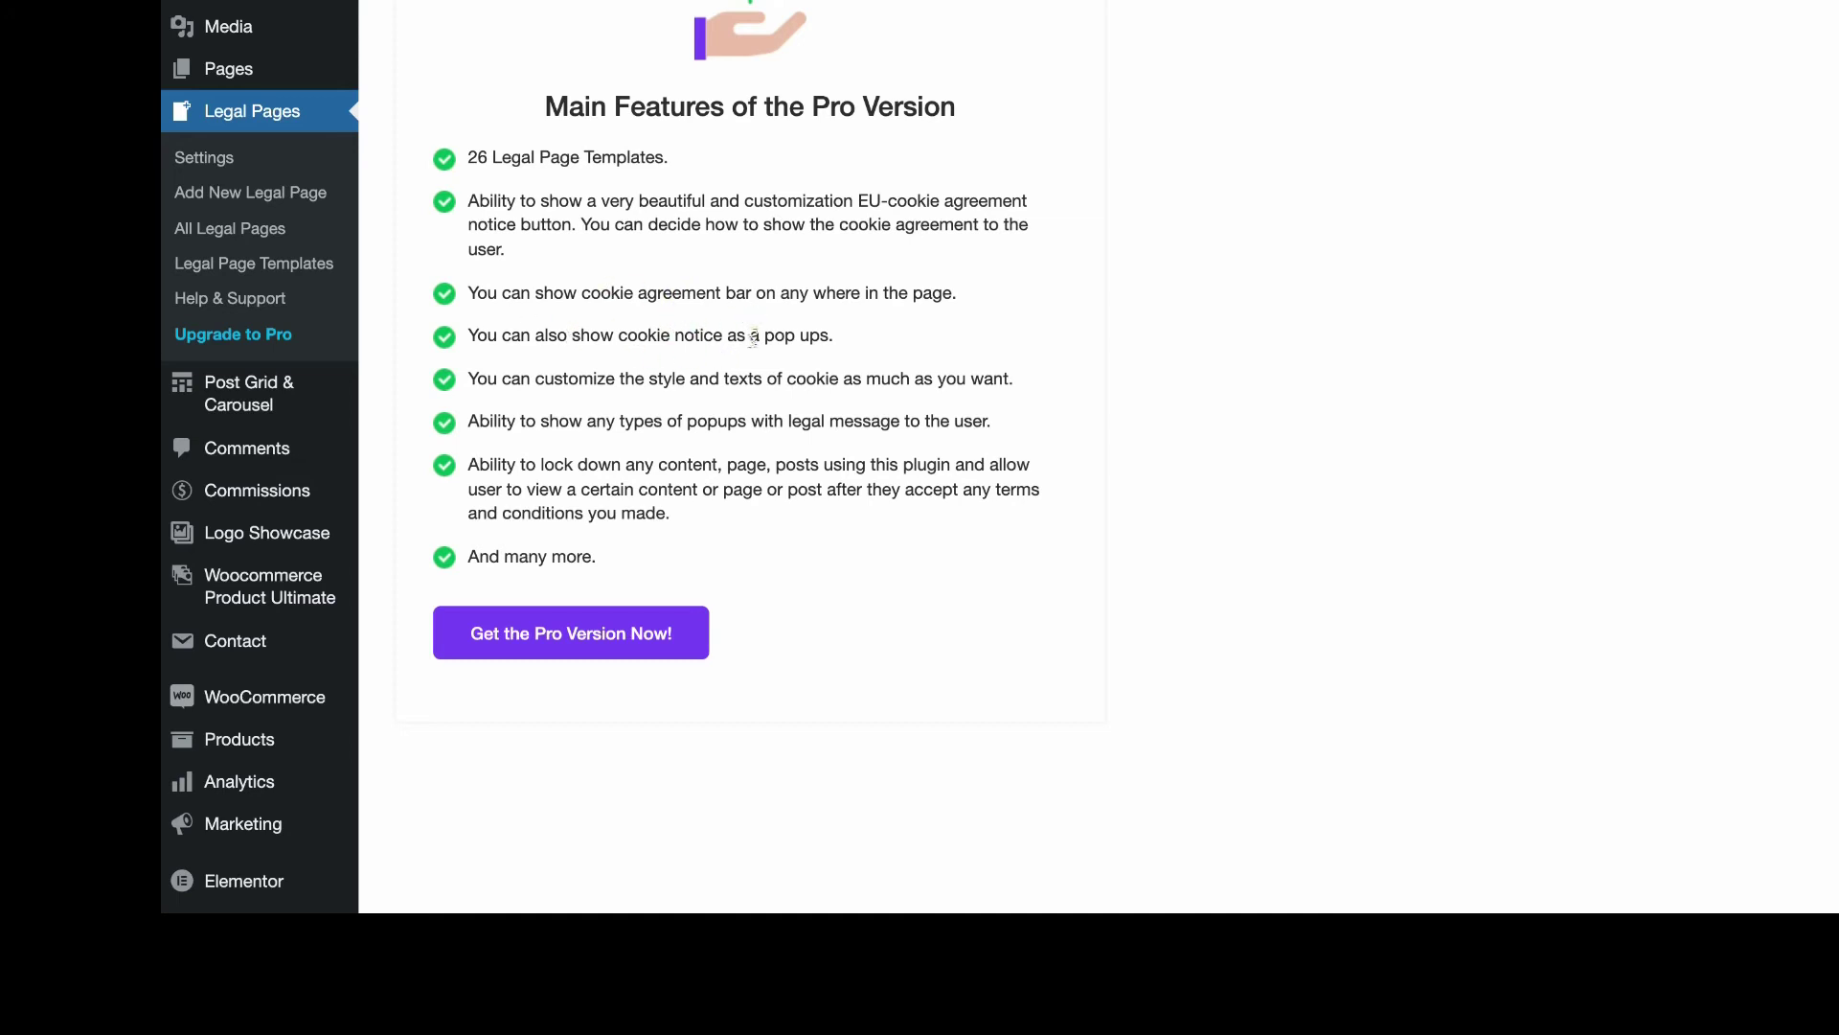
scroll(753, 337, down, 1)
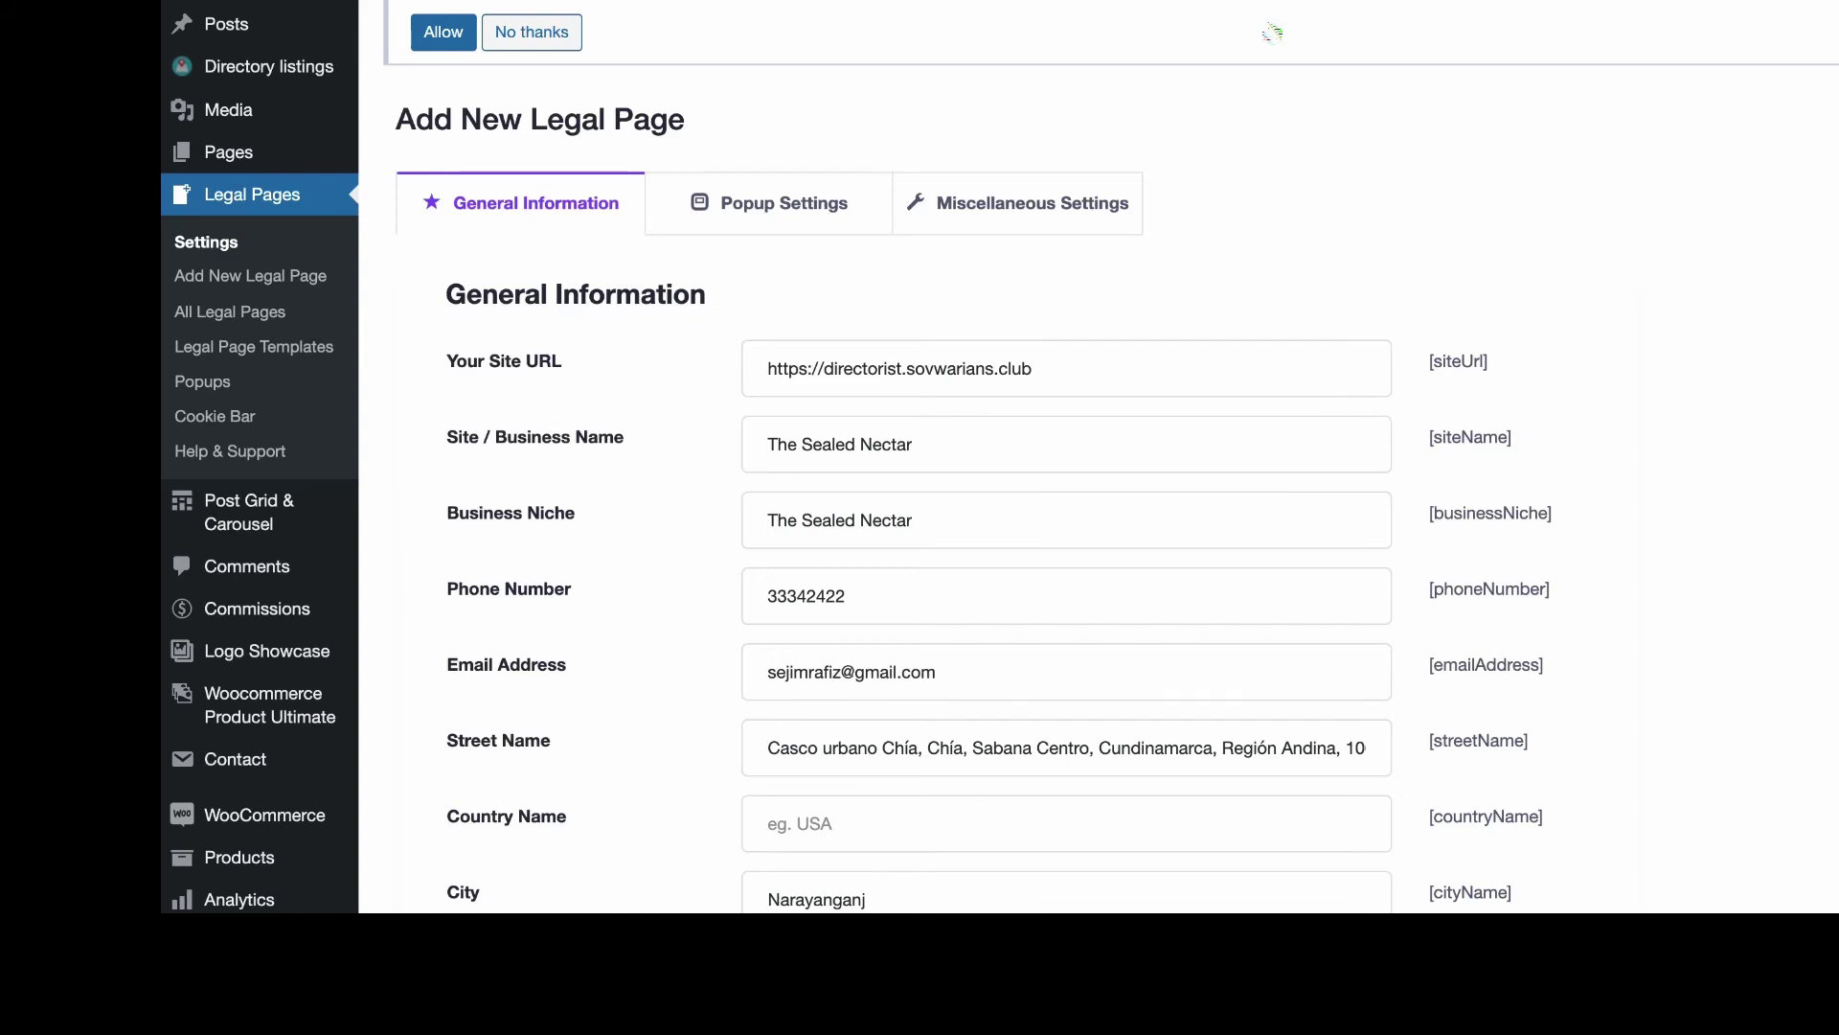
Create a new legal popup from the Cookie Privacy Policy template, check its site URL text, and save the popup
click(203, 381)
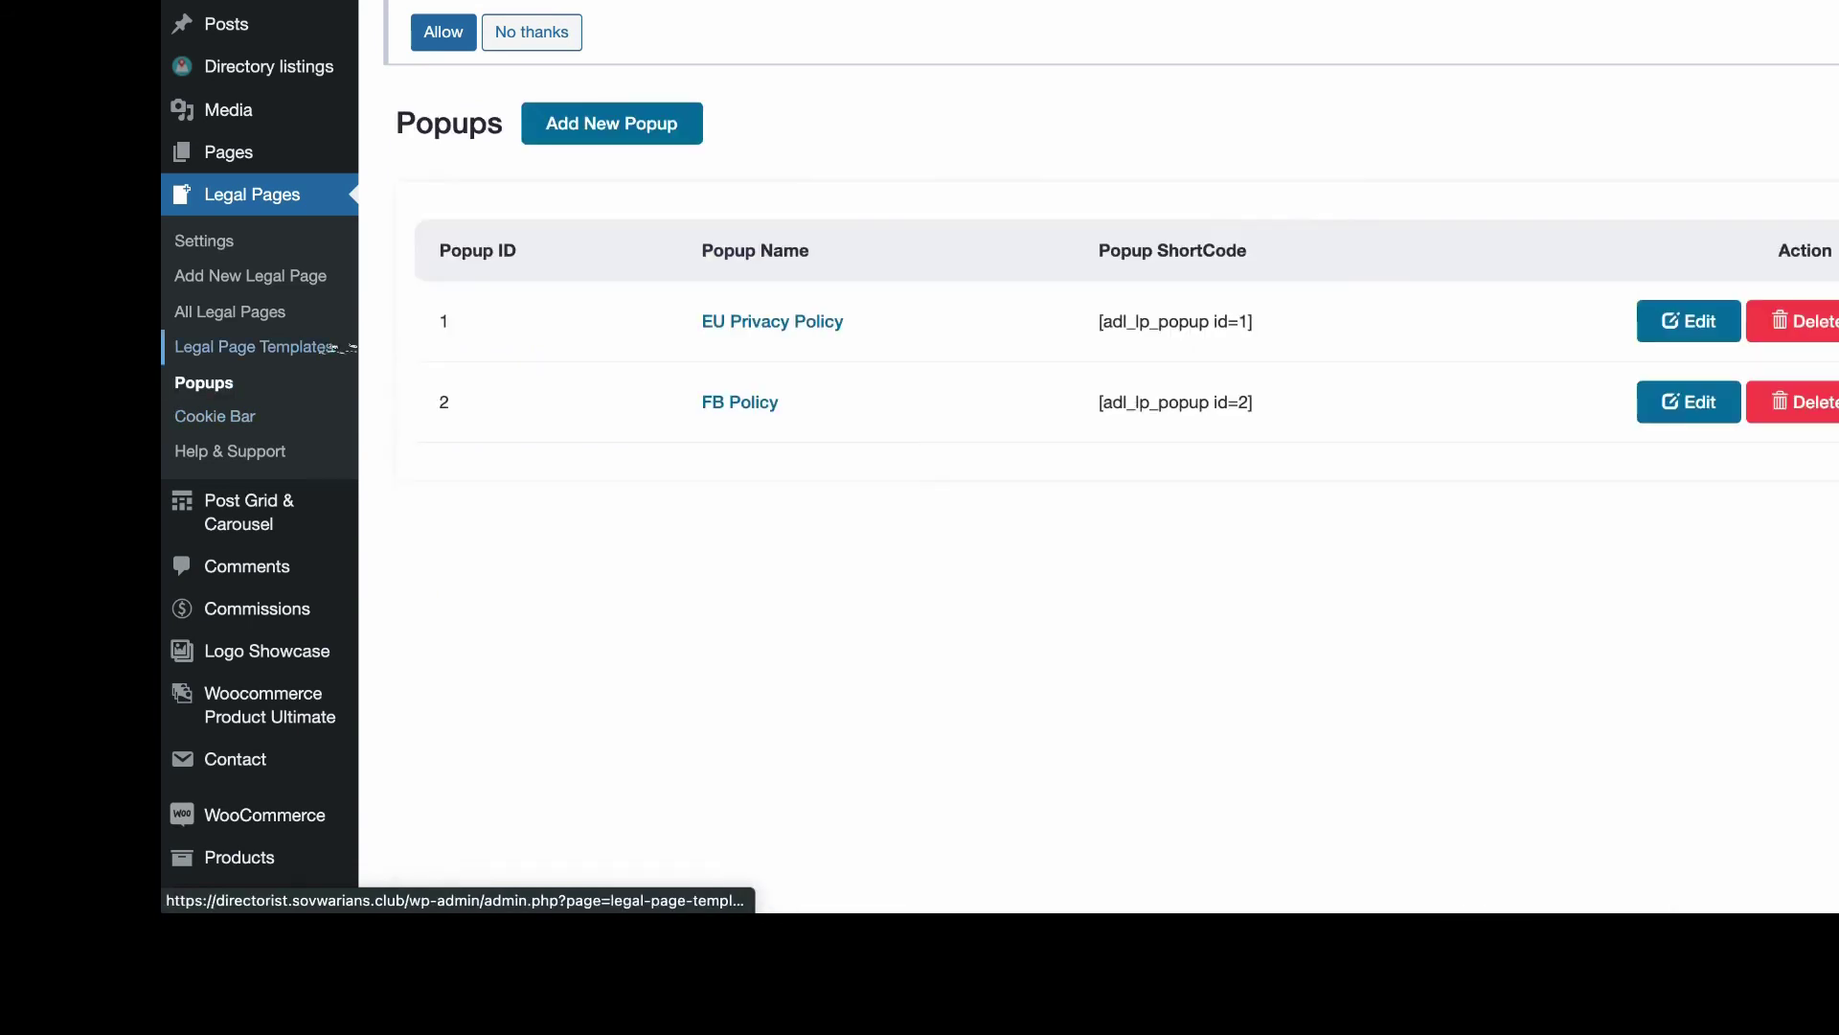
click(661, 124)
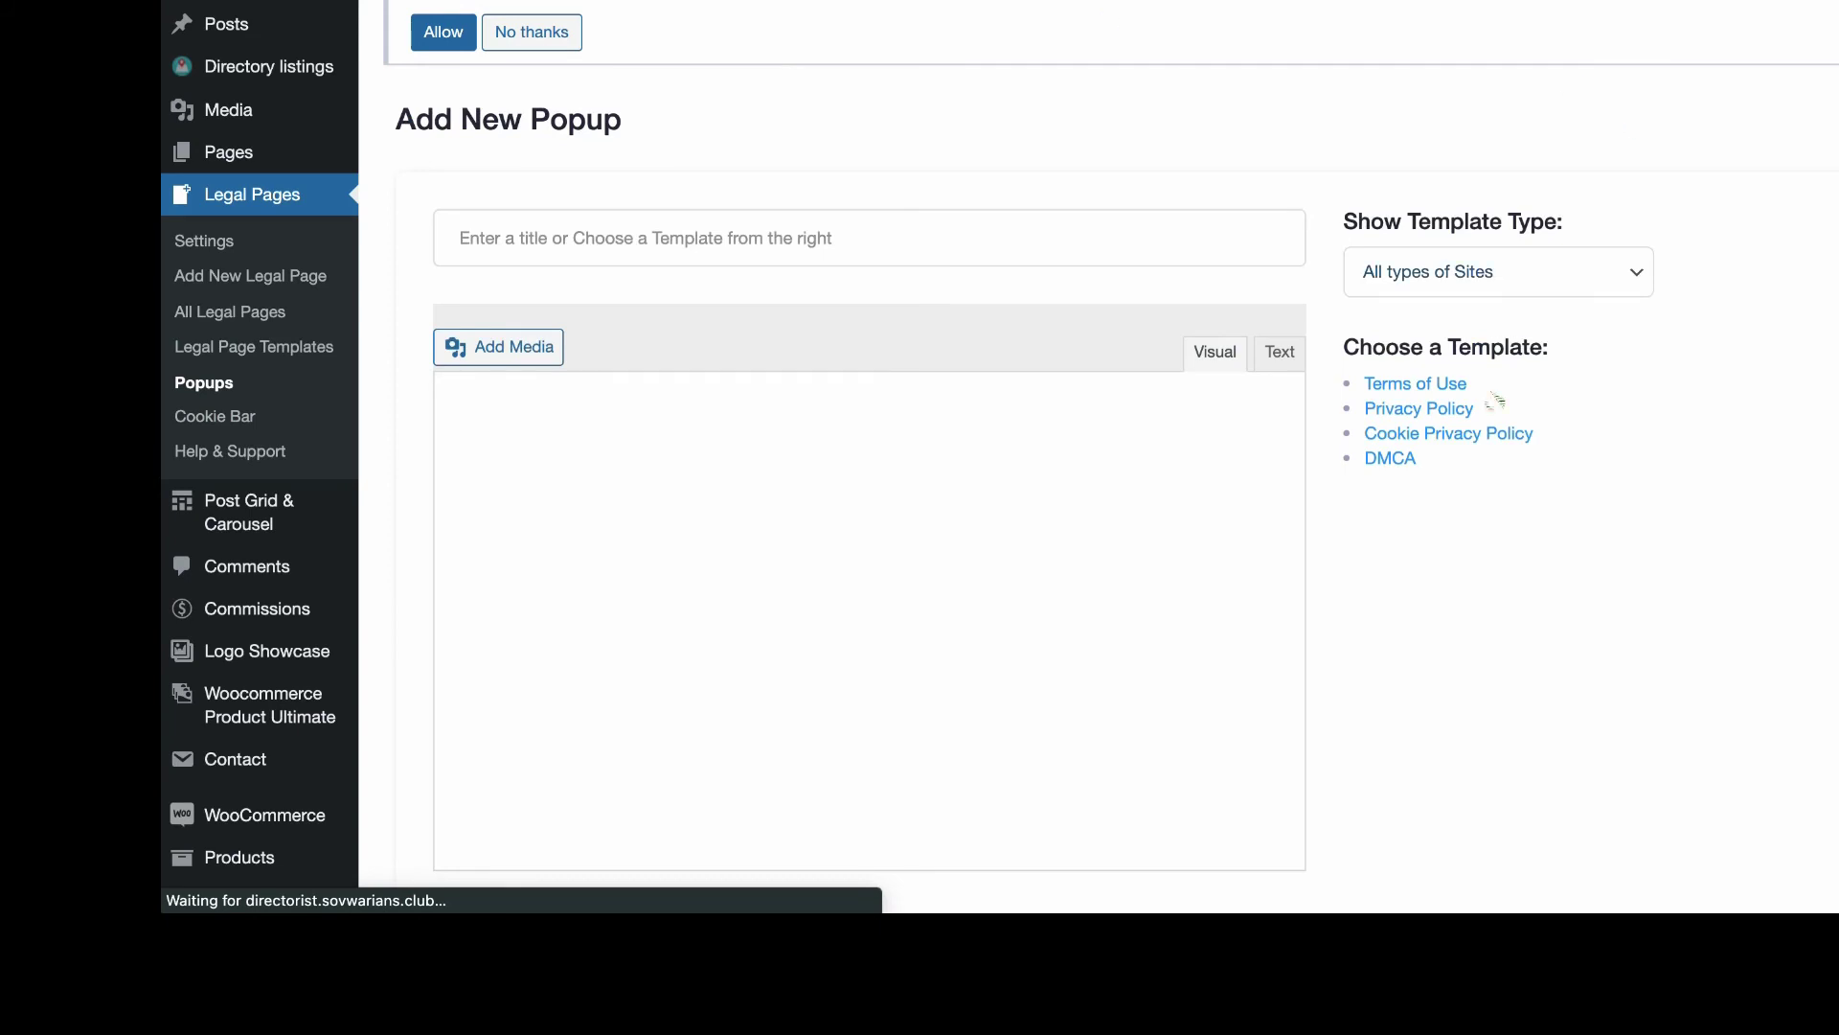
click(1440, 432)
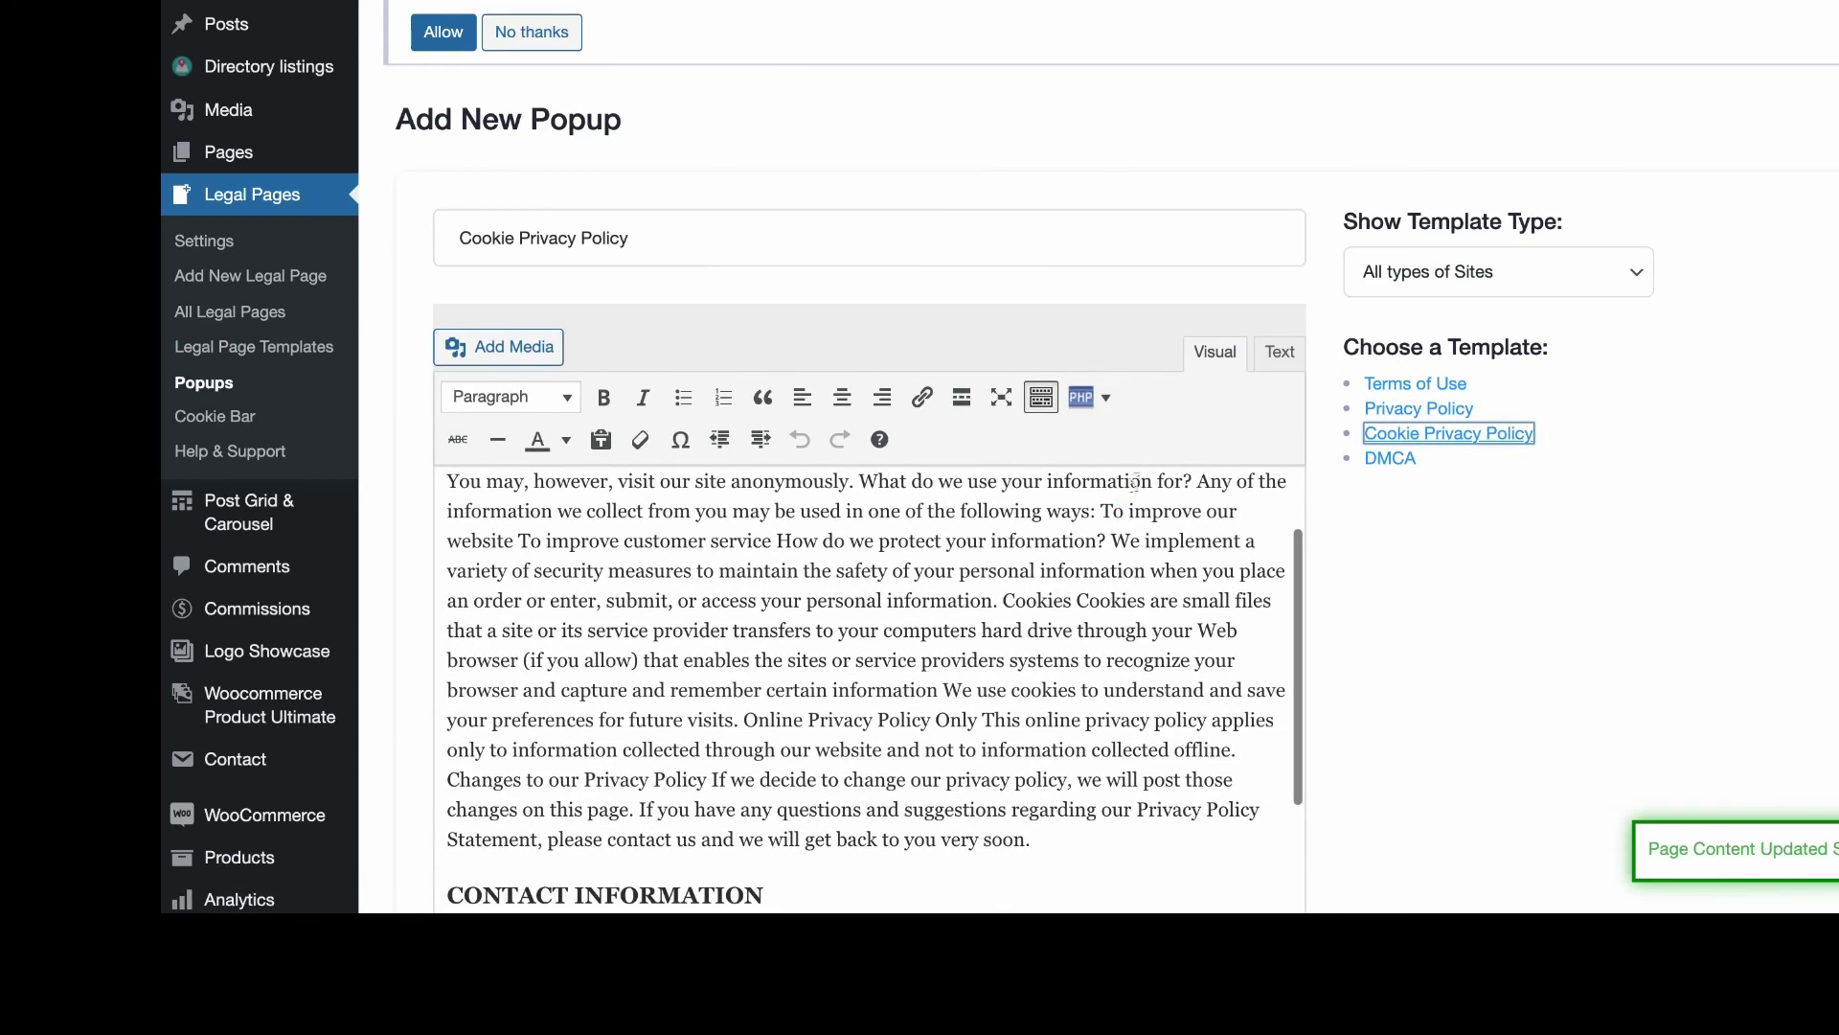
scroll(862, 431, down, 2)
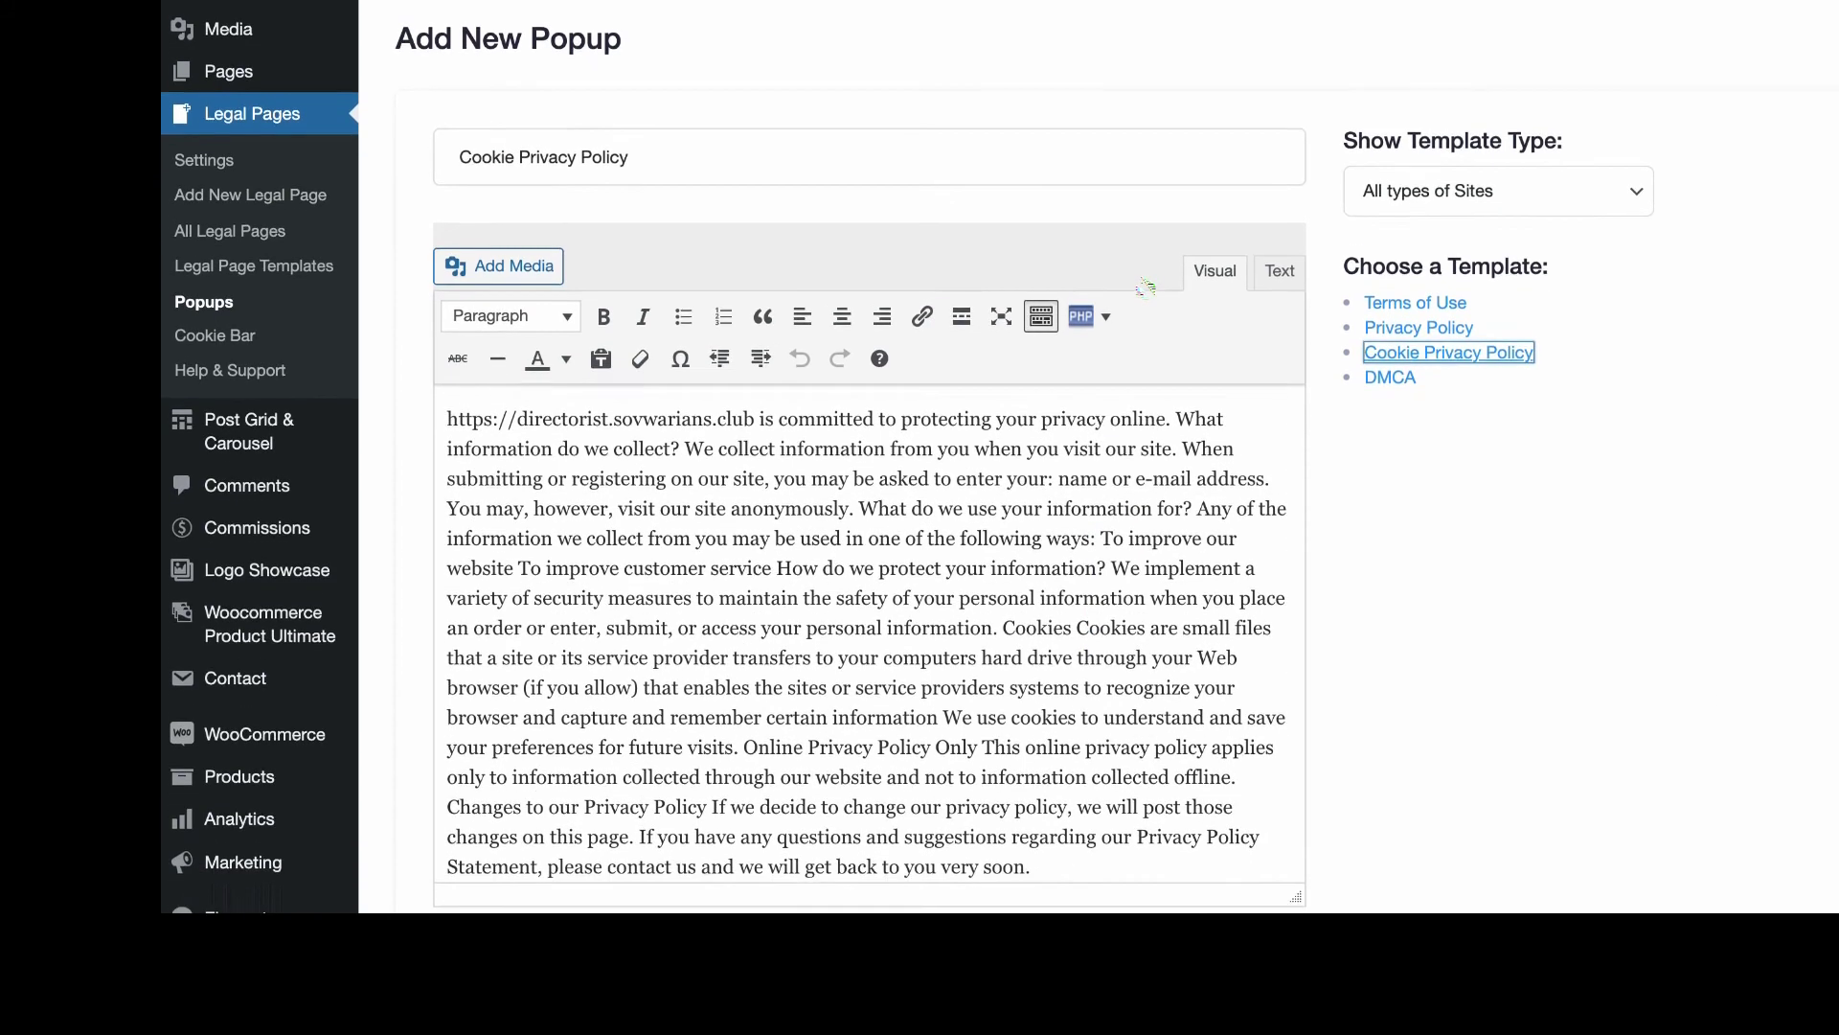
drag(449, 421, 754, 420)
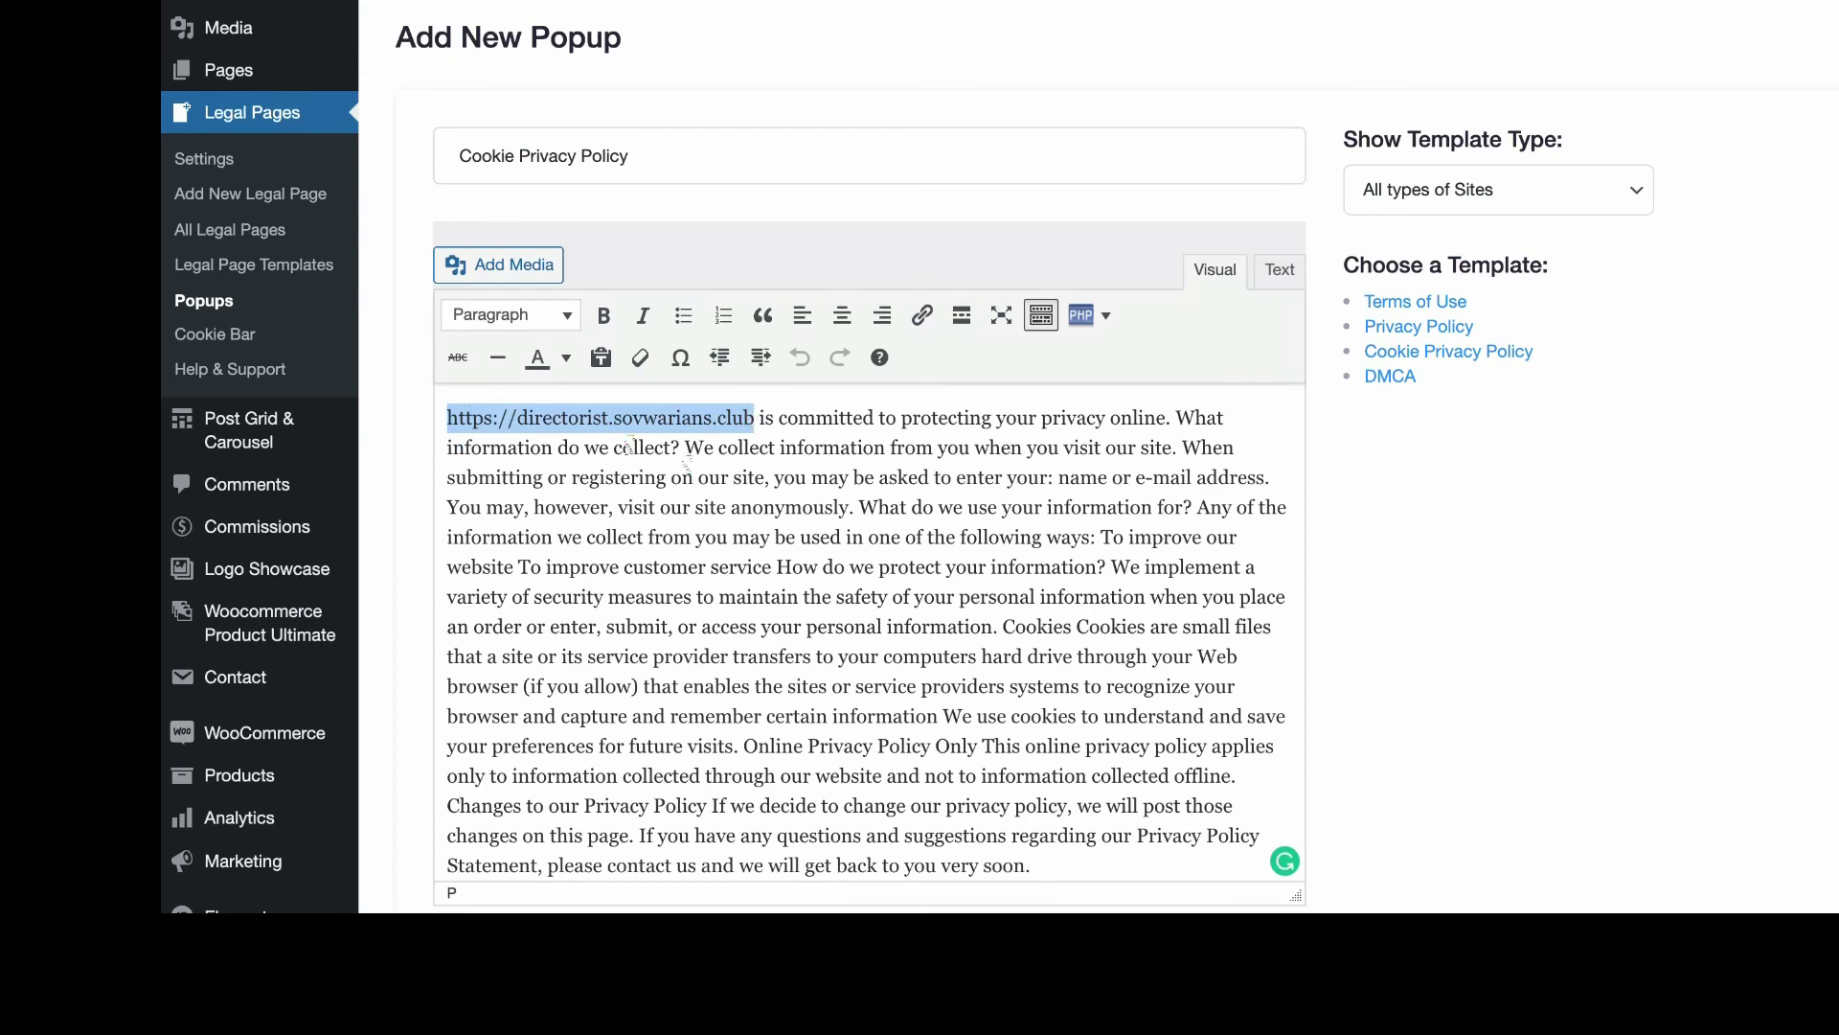
scroll(586, 515, down, 5)
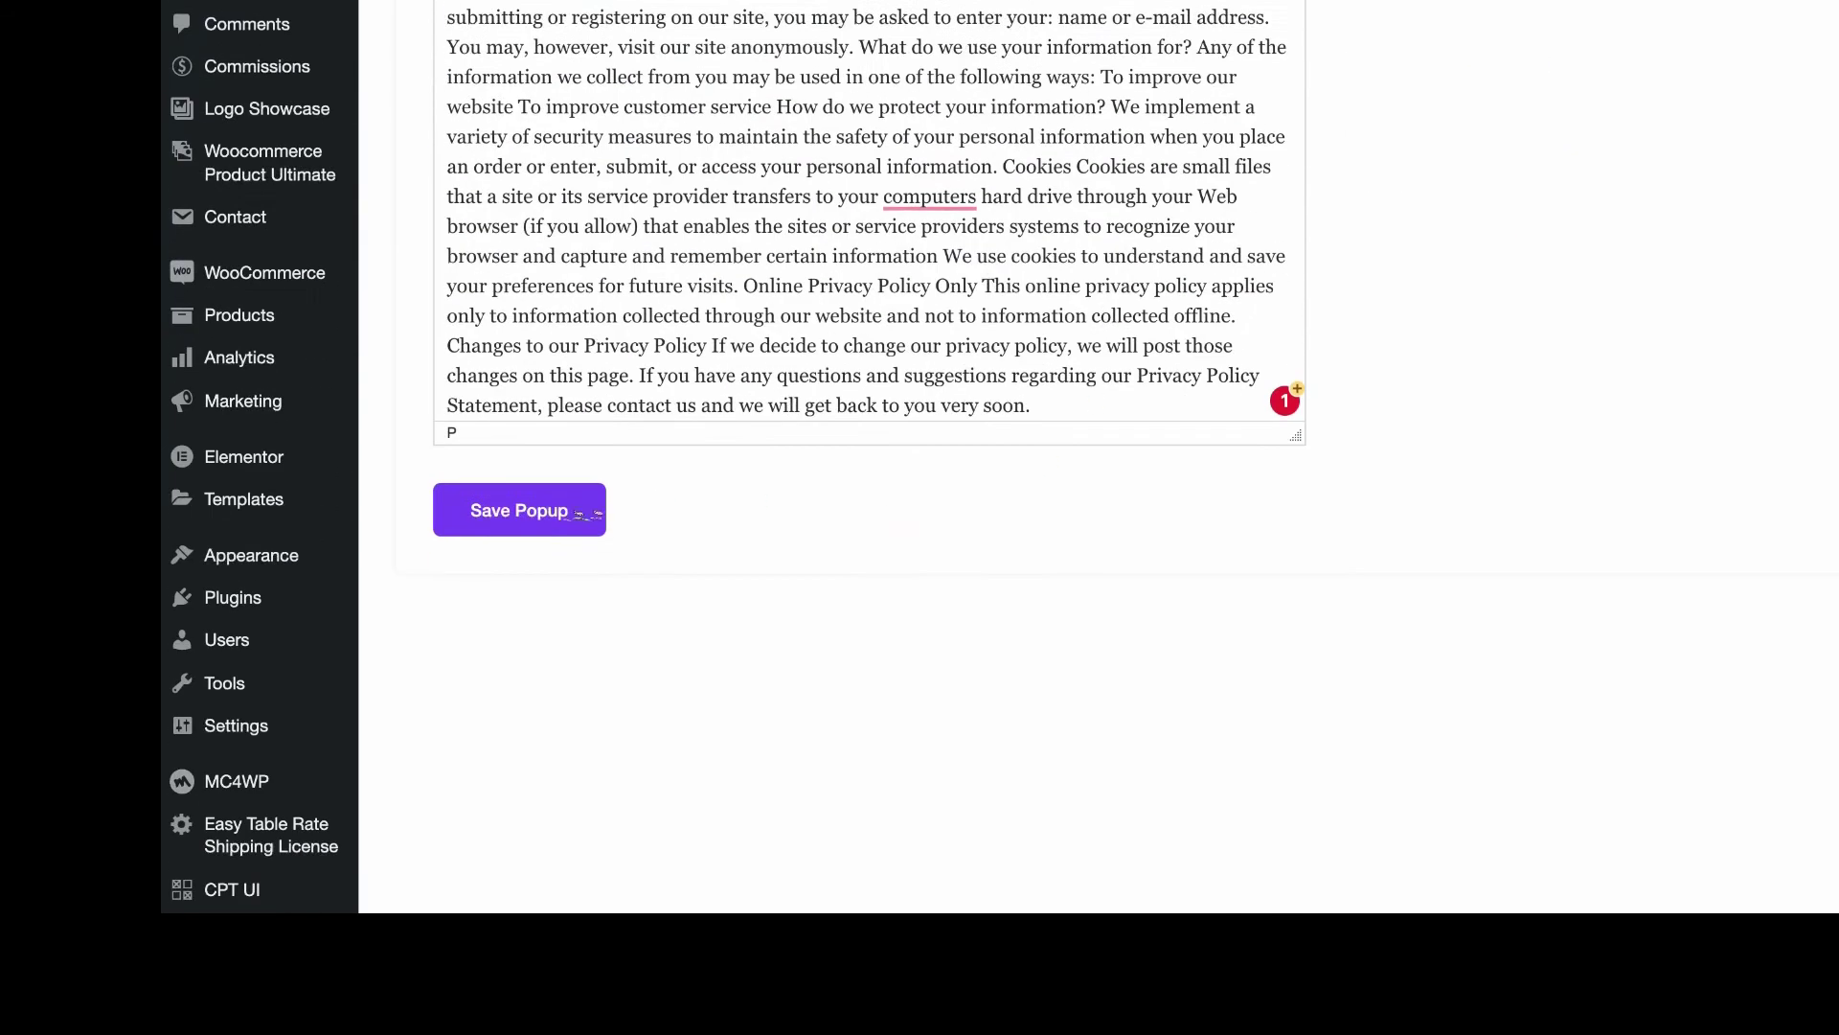
click(548, 515)
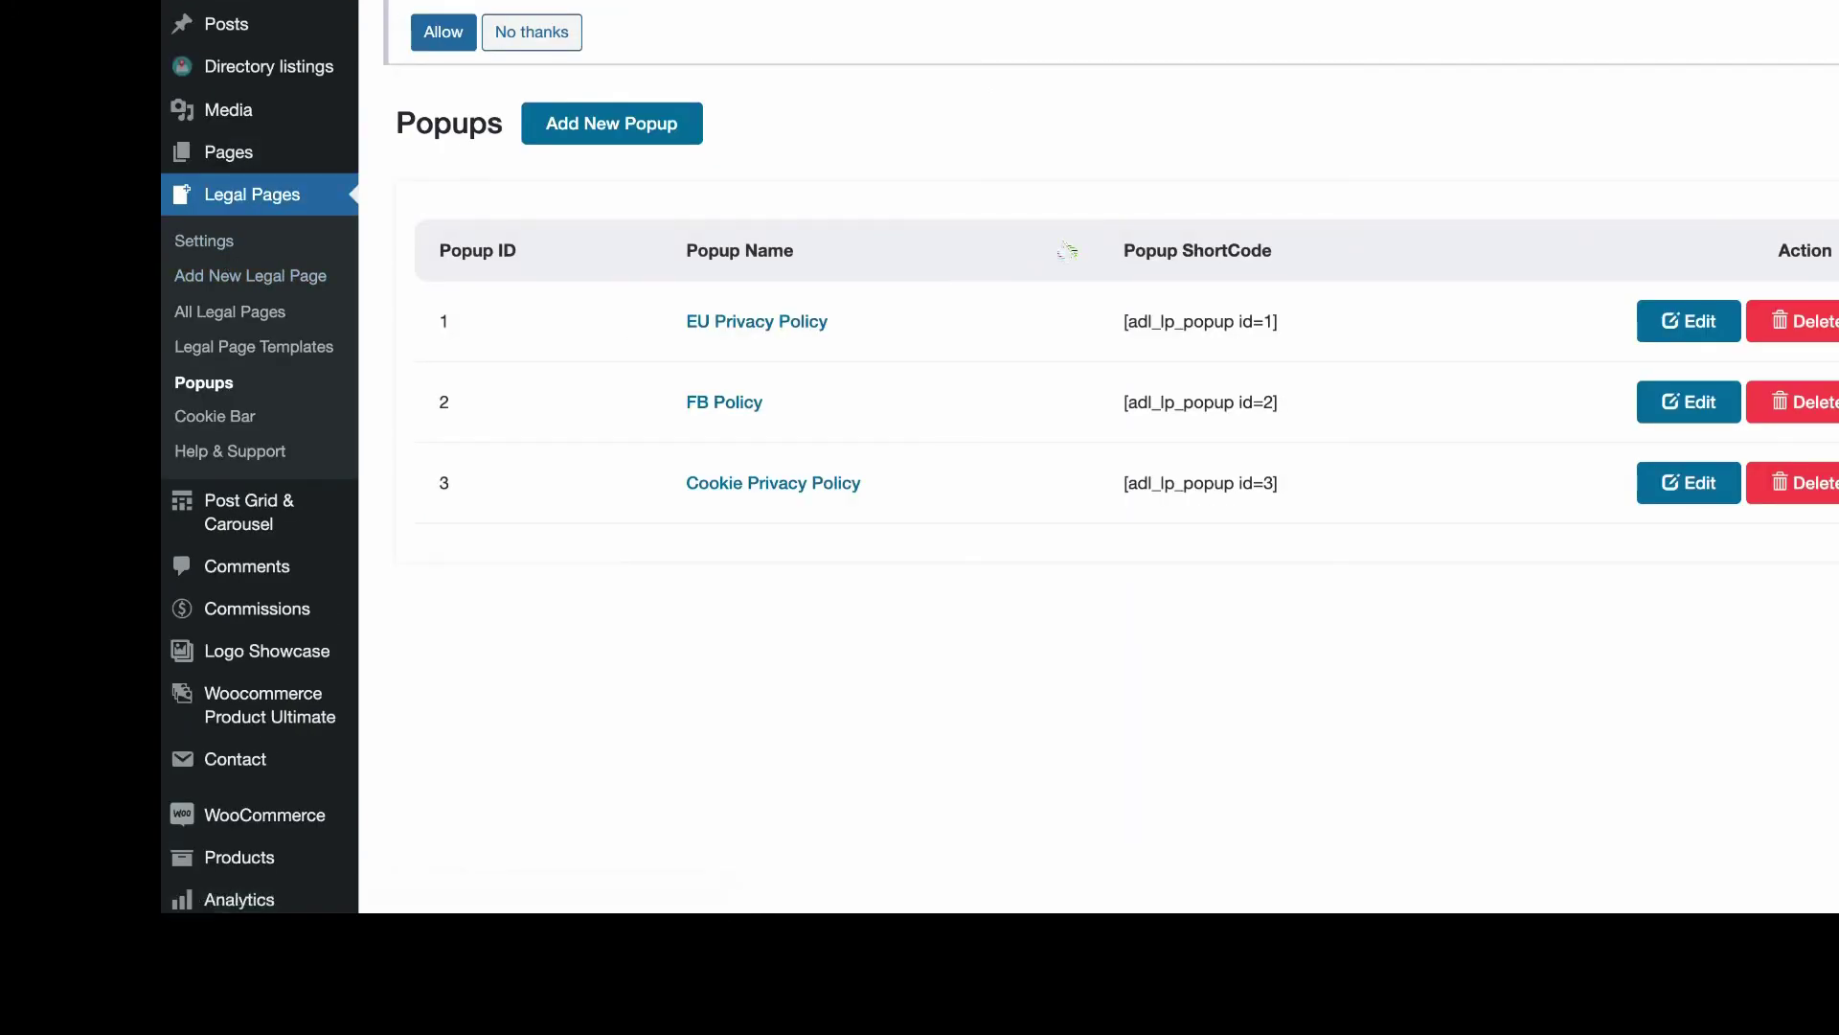
Copy the FB Policy popup's shortcode [adl_lp_popup id=2] and replace the Shortcode block's content on the DMCA page with it
triple_click(1213, 319)
key(ctrl+c)
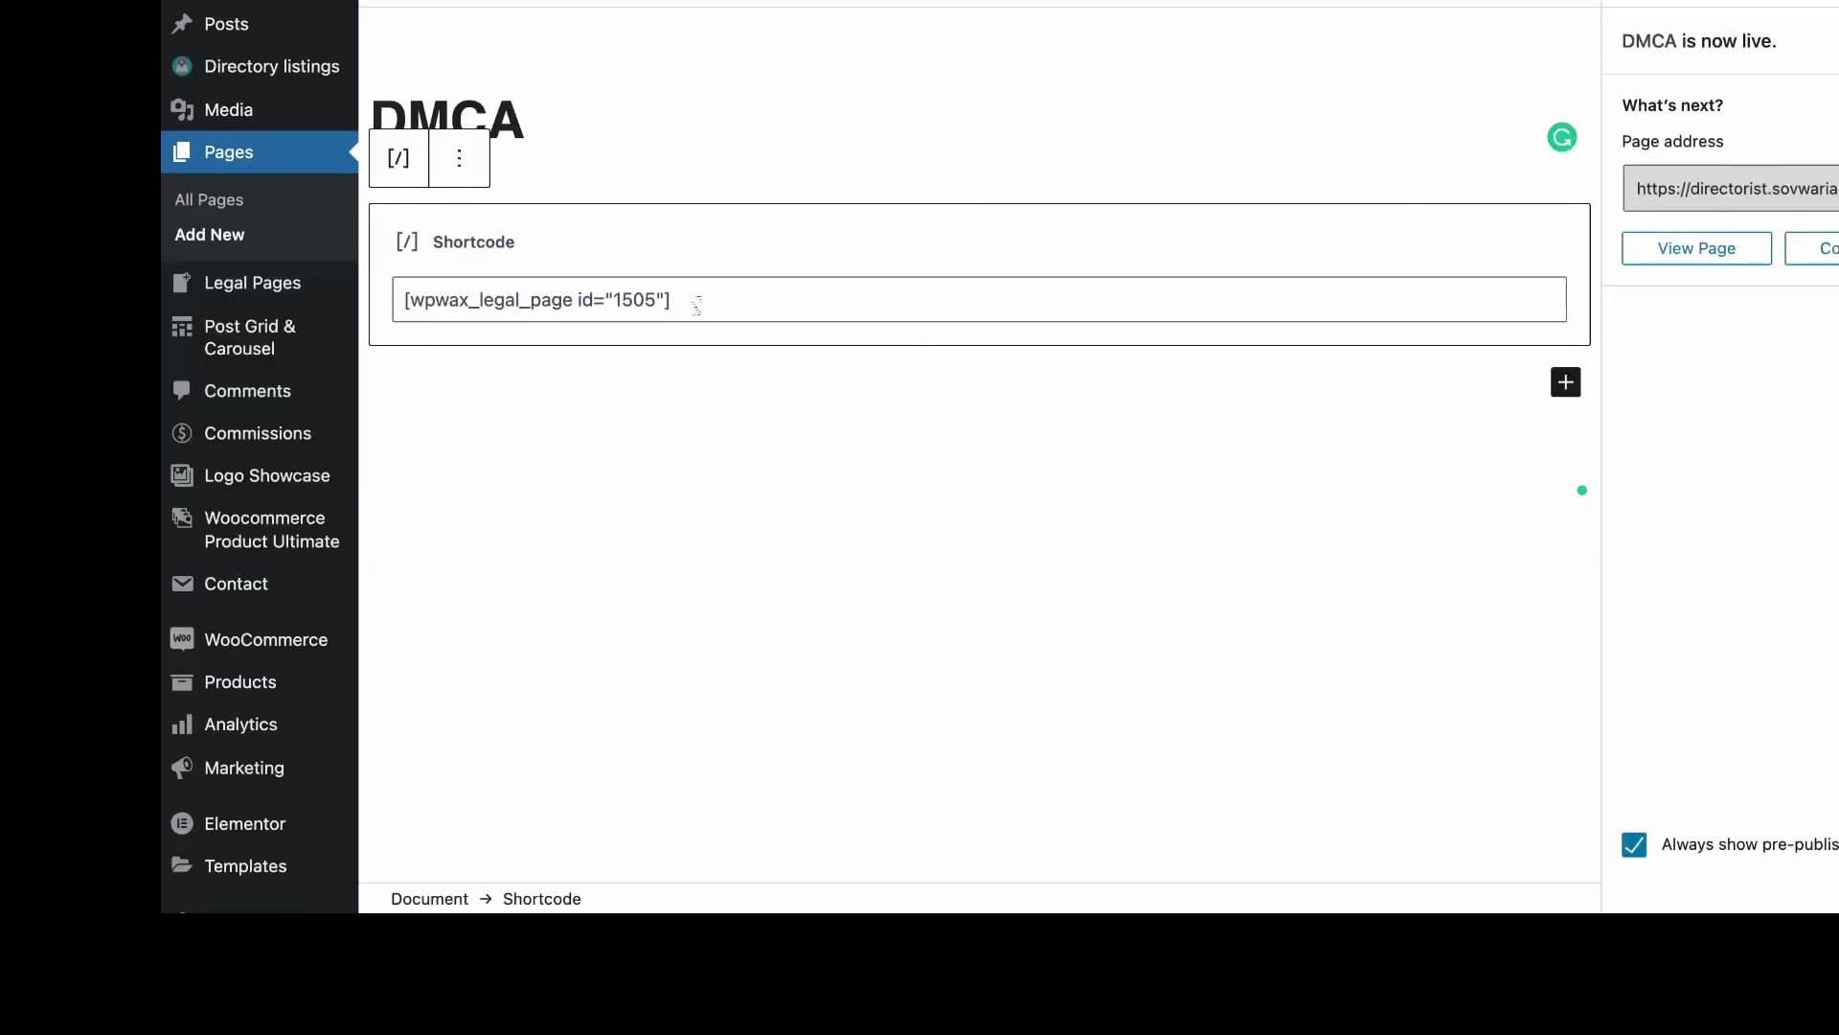
click(697, 305)
key(ctrl+a)
key(ctrl+v)
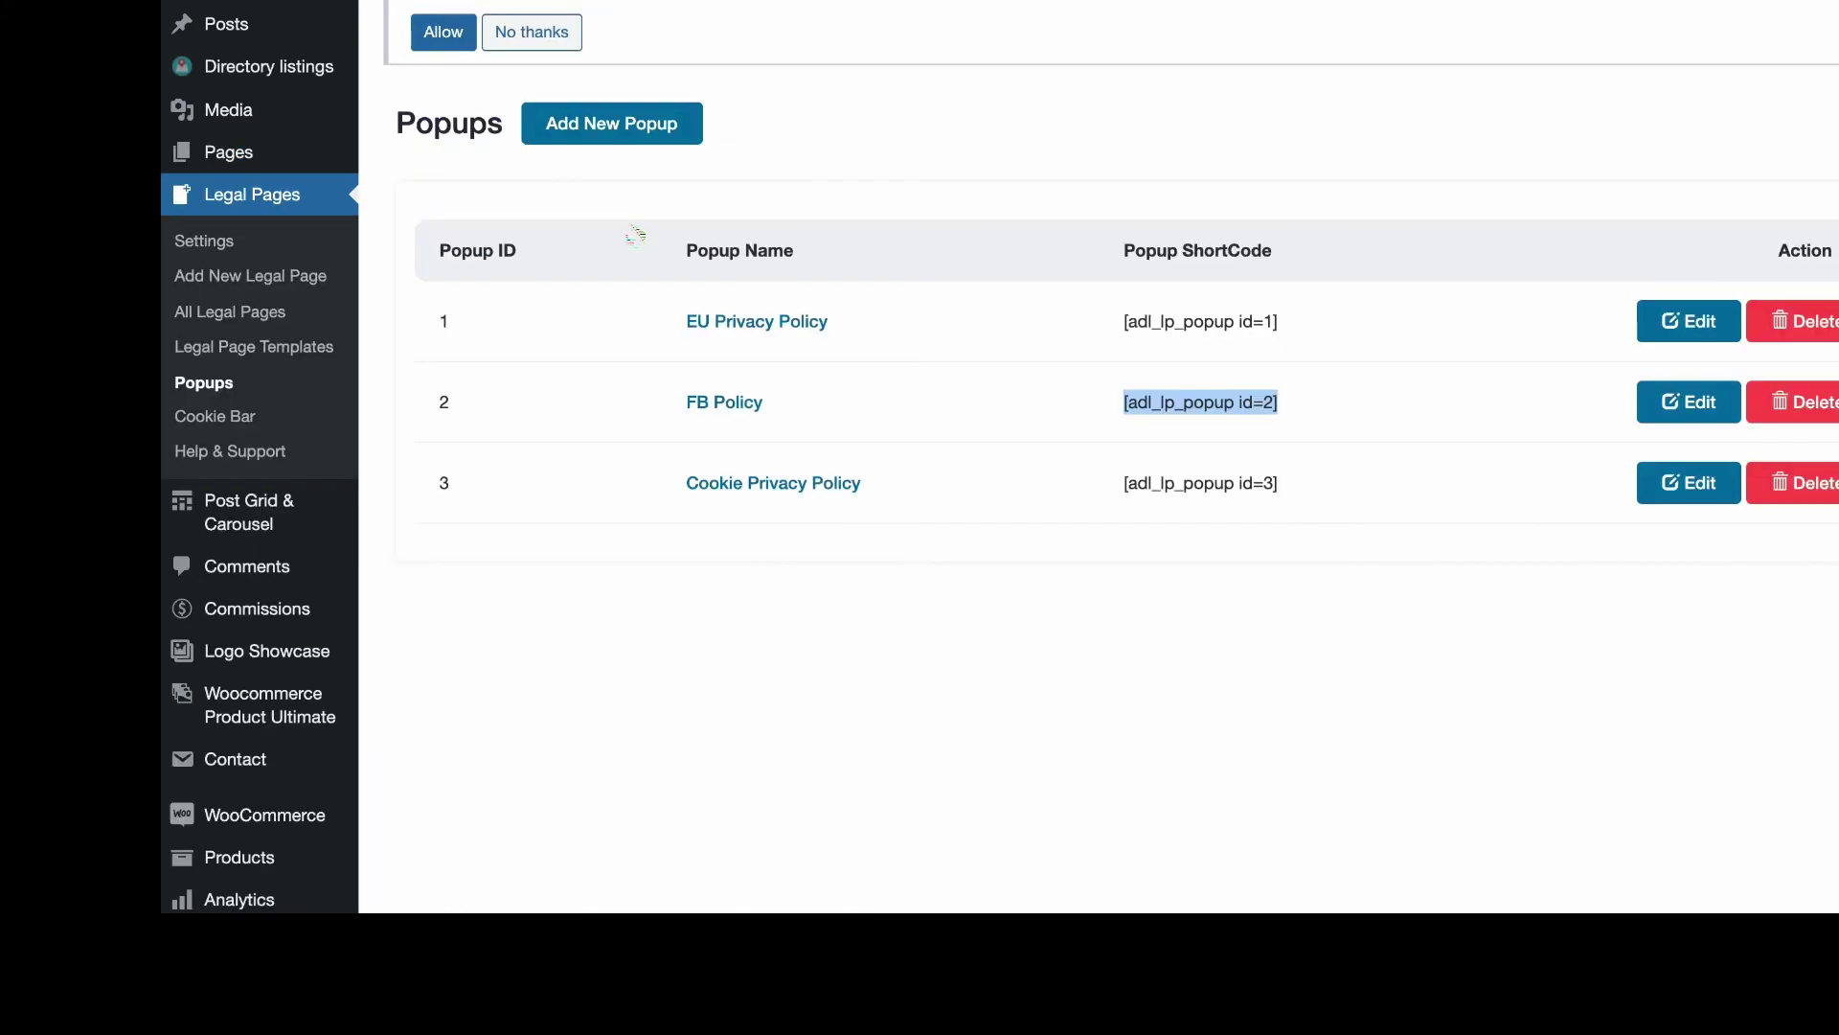
Review the Cookie Bar options for display position, policy link, message, colors and dismiss button, and save the settings
click(247, 414)
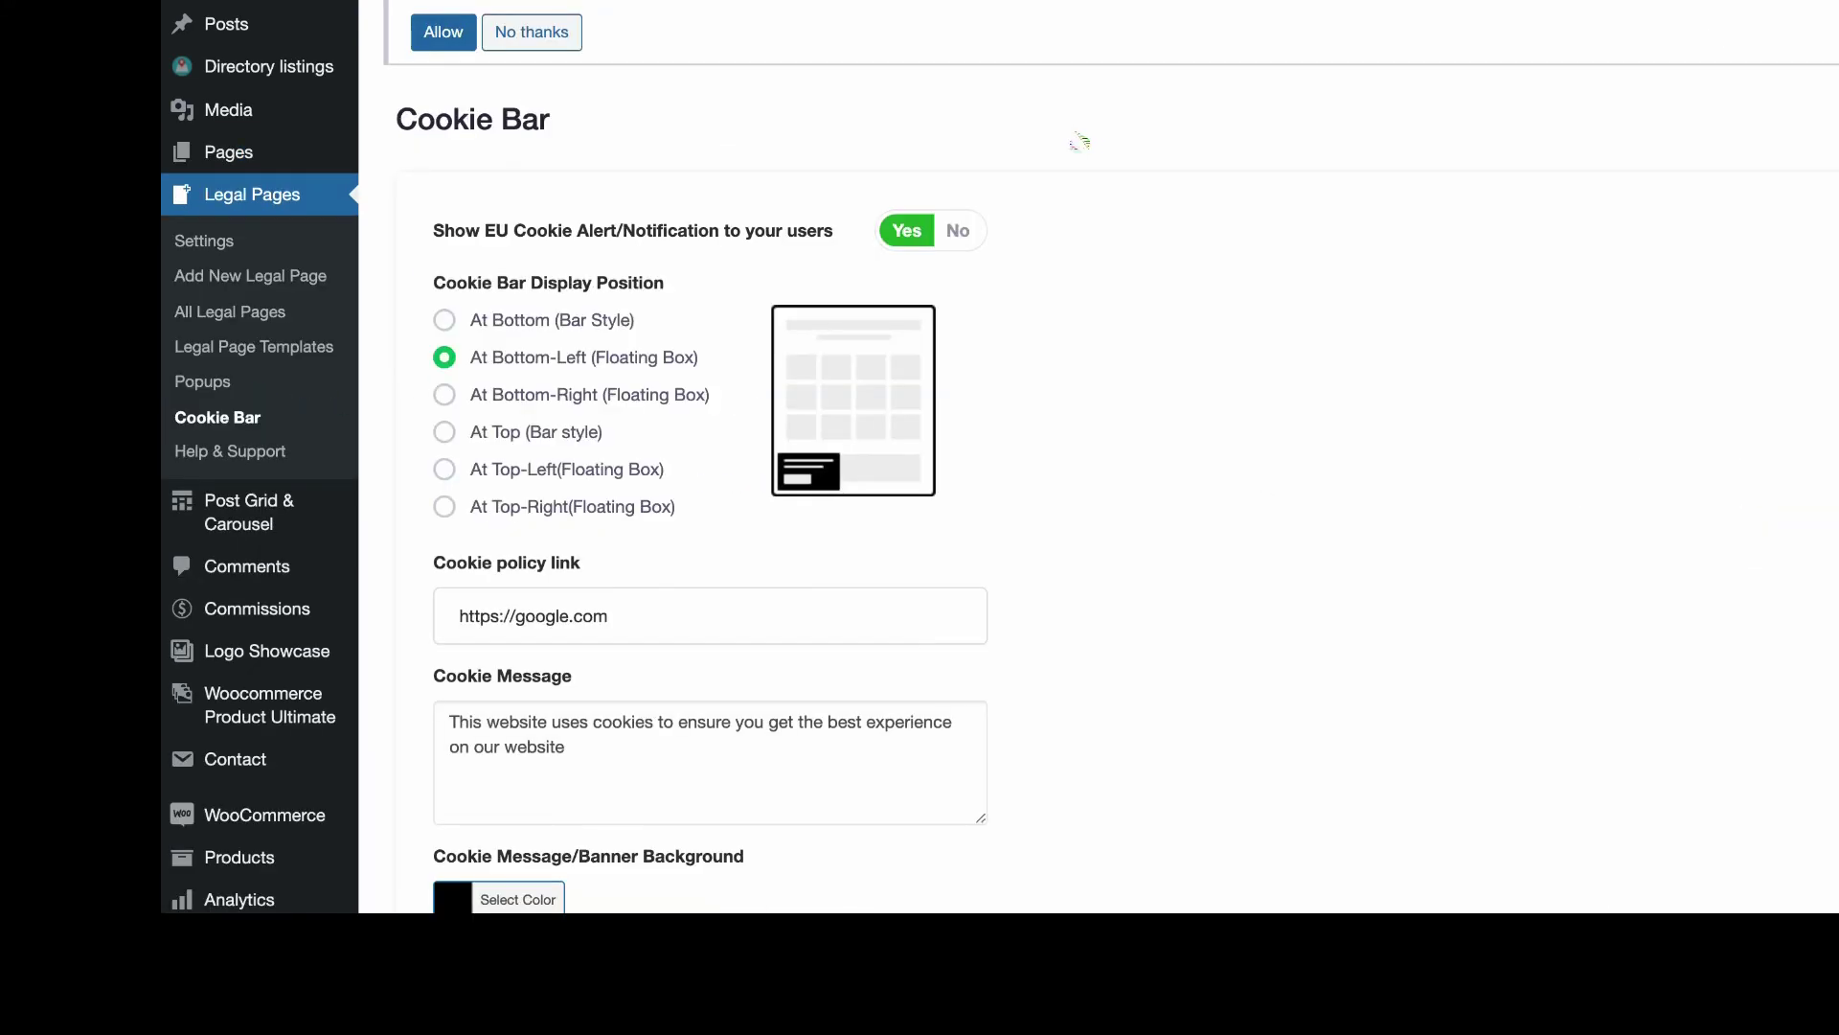
scroll(728, 191, down, 1)
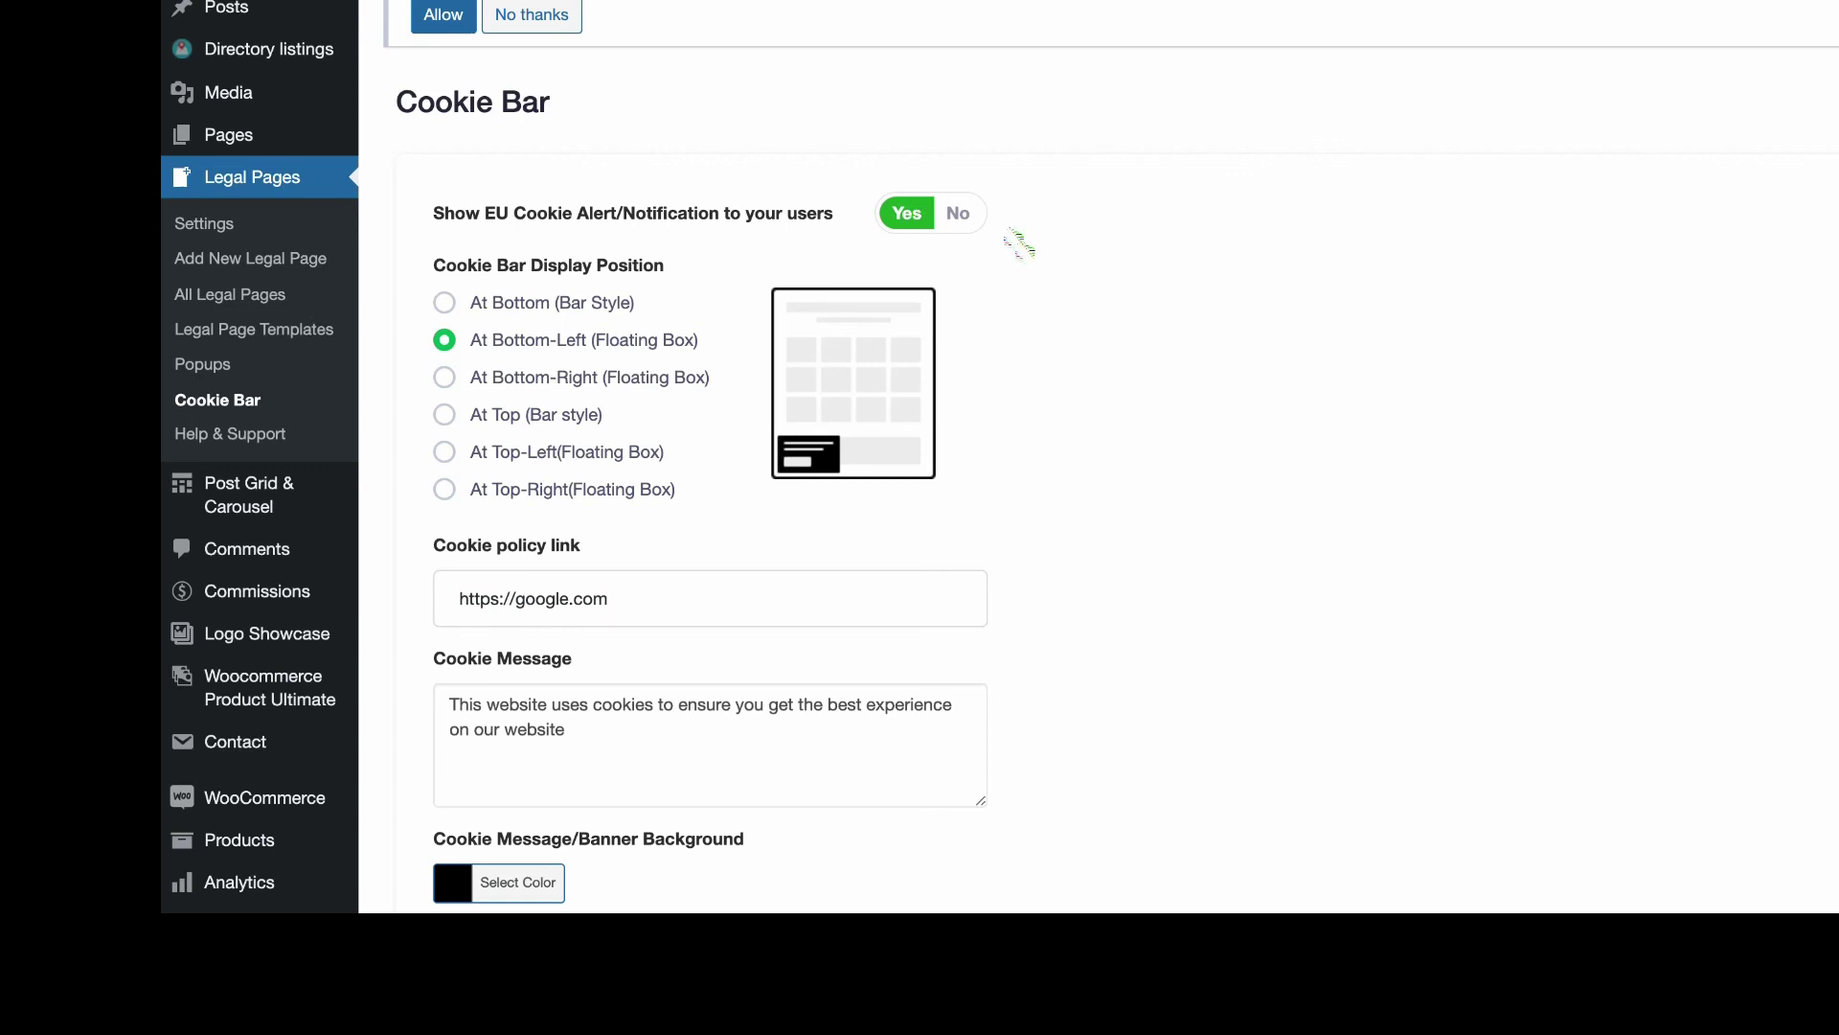
scroll(1071, 279, down, 1)
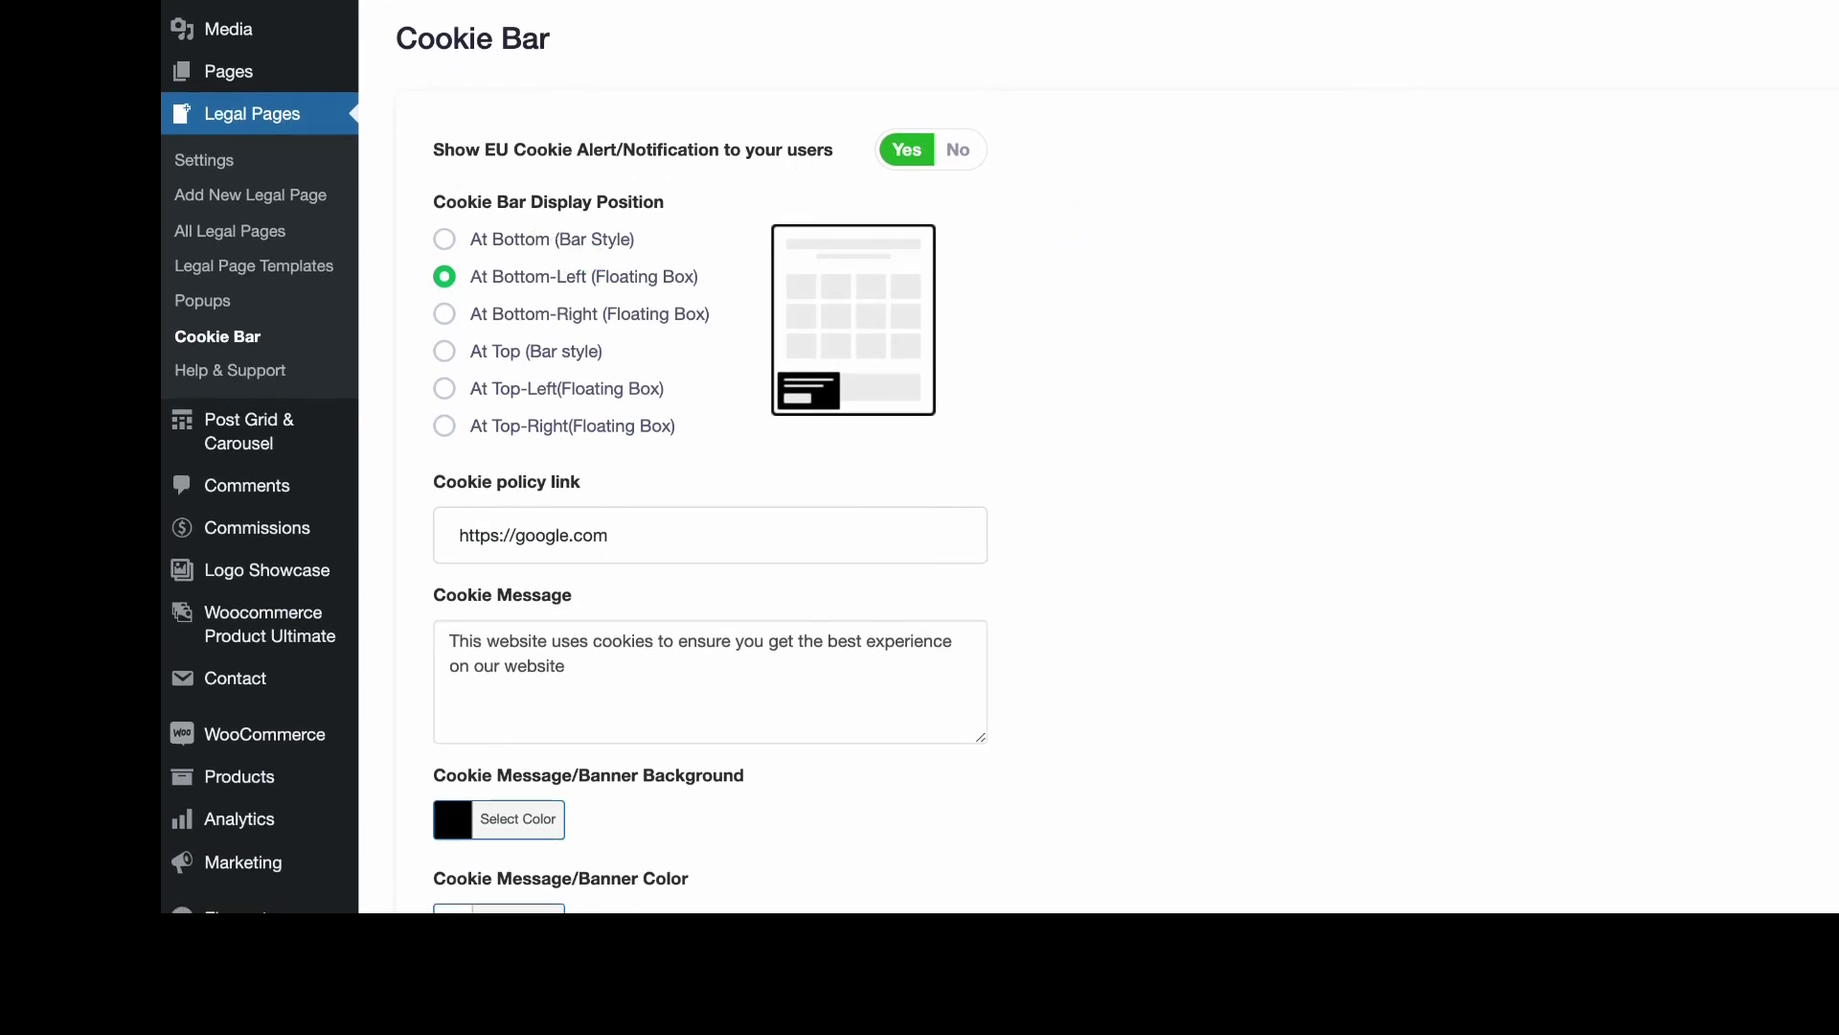
scroll(683, 496, down, 3)
scroll(683, 496, down, 5)
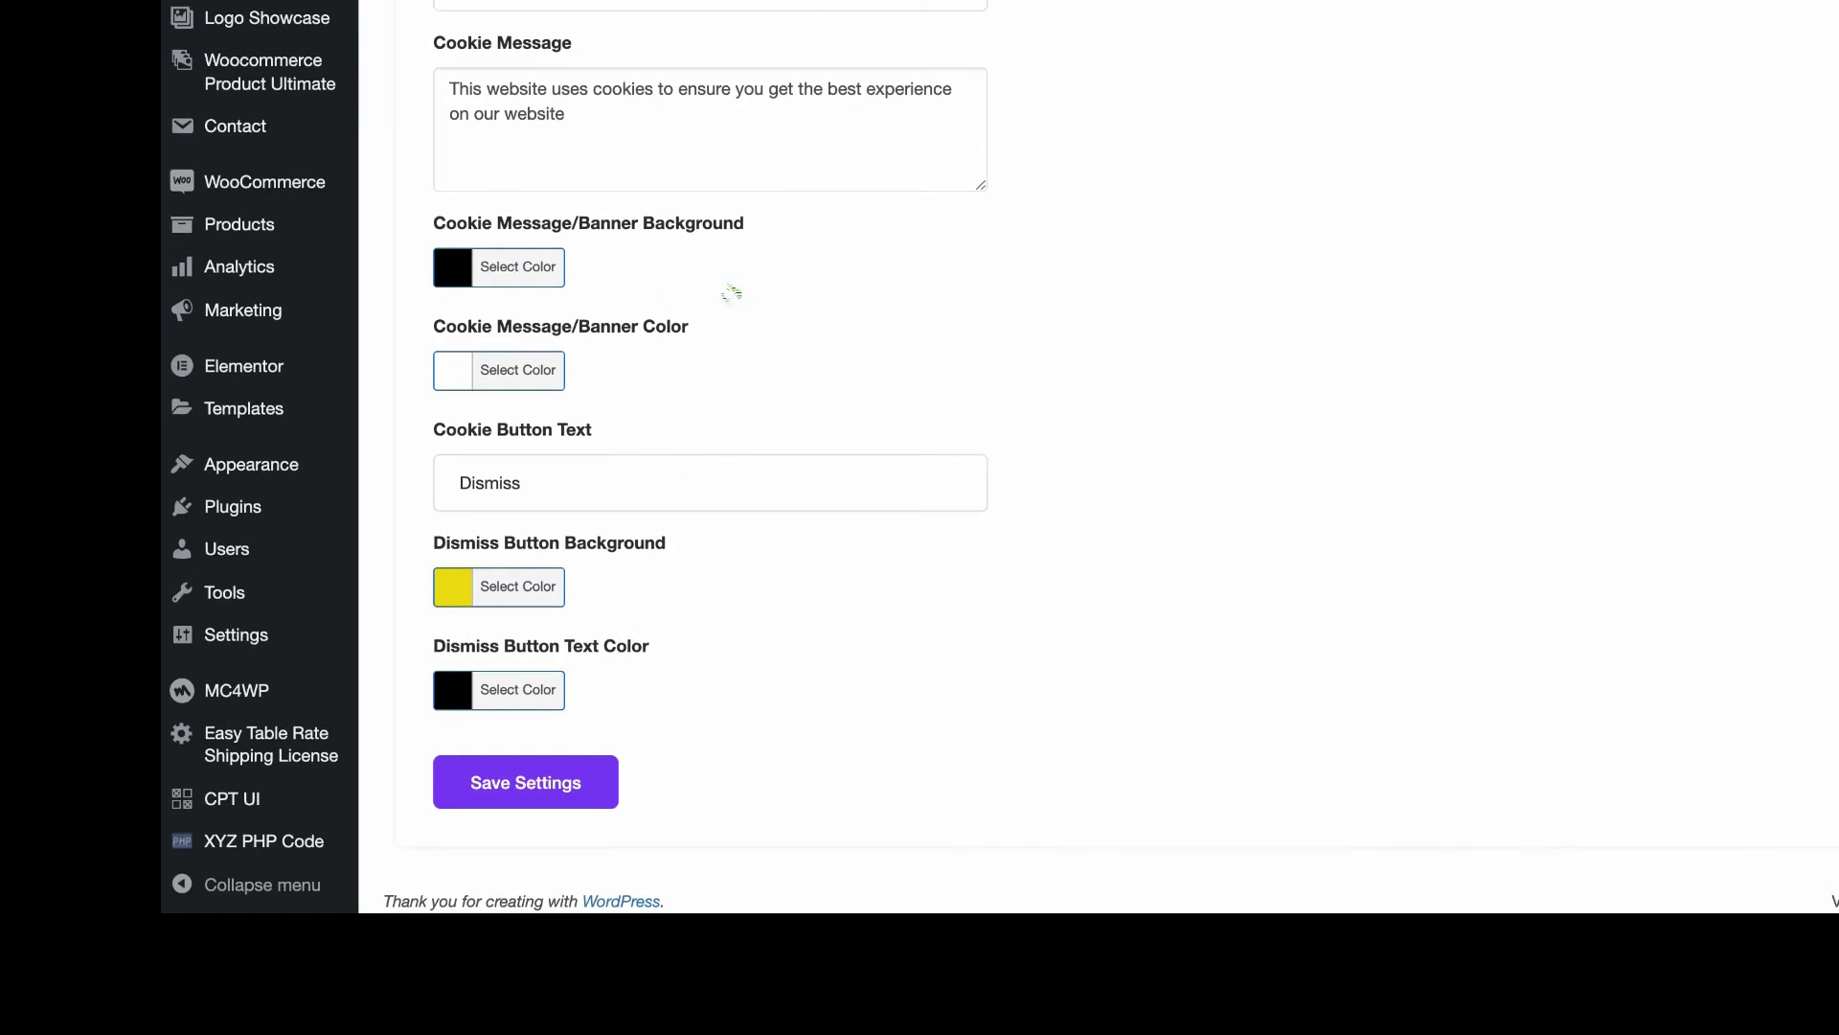
click(534, 766)
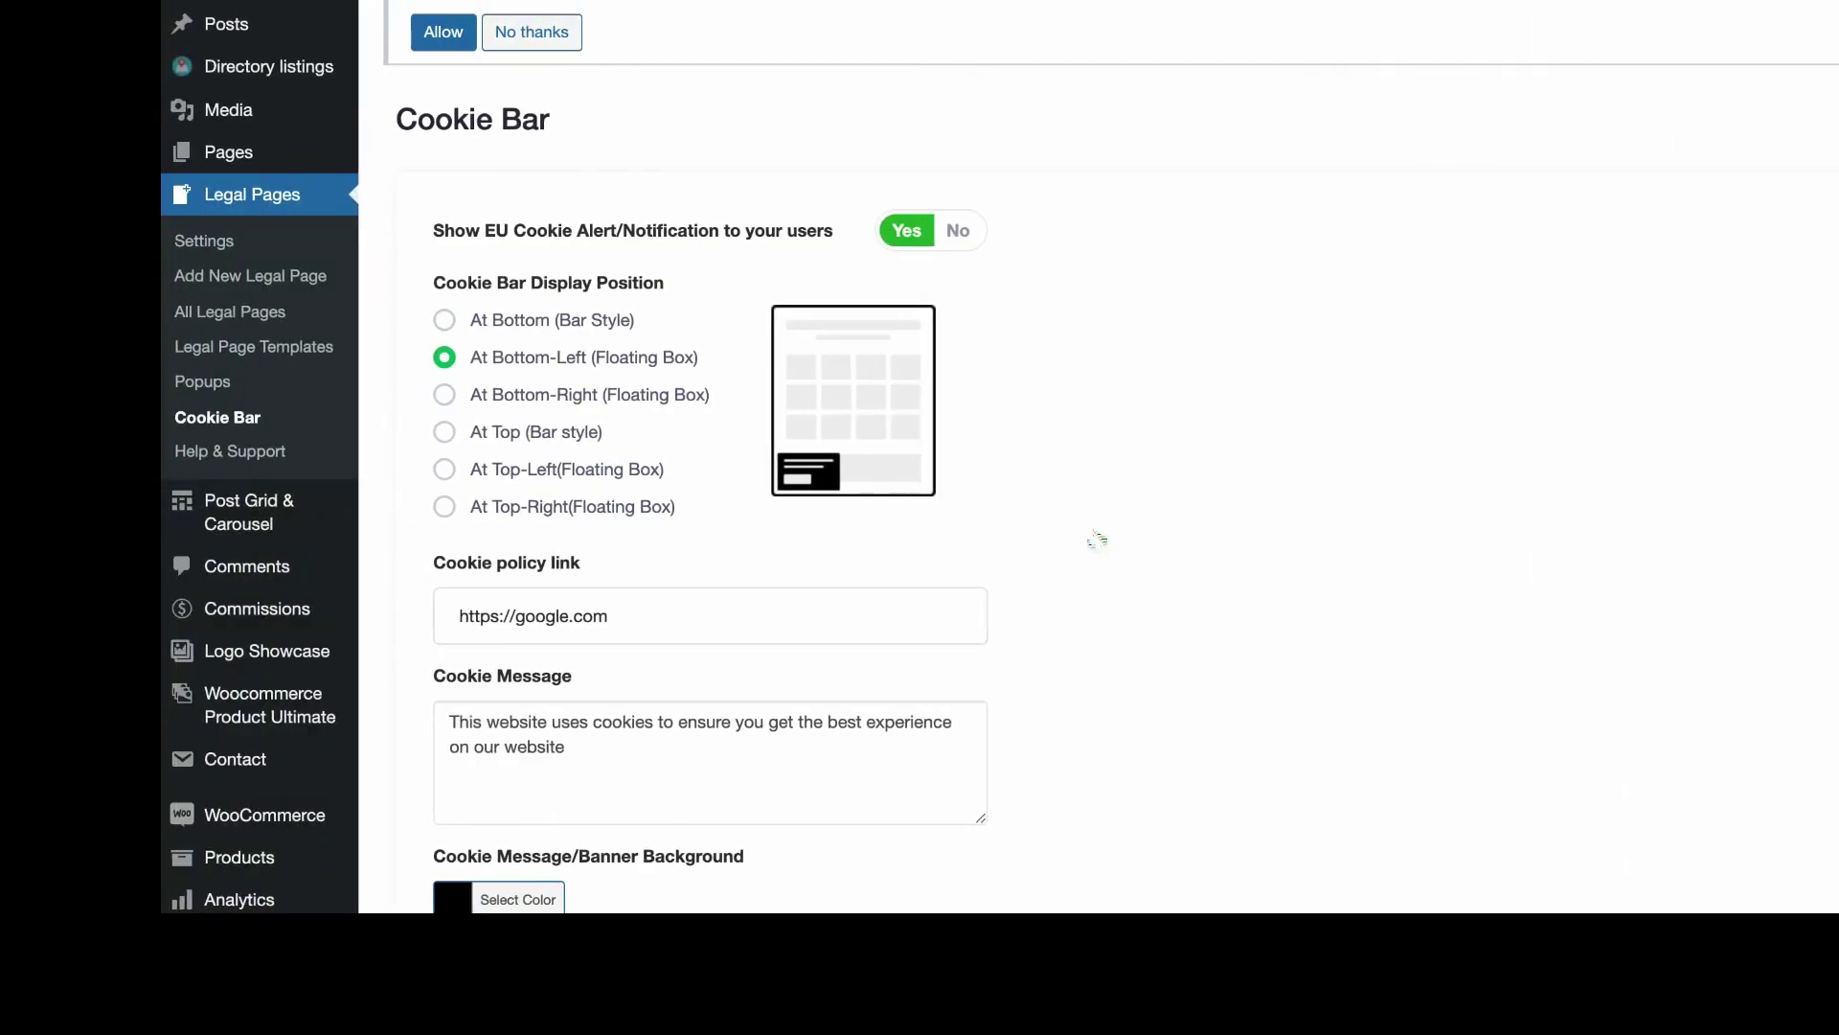
Recheck the saved Cookie Bar settings and open the list of all legal pages
scroll(813, 415, down, 6)
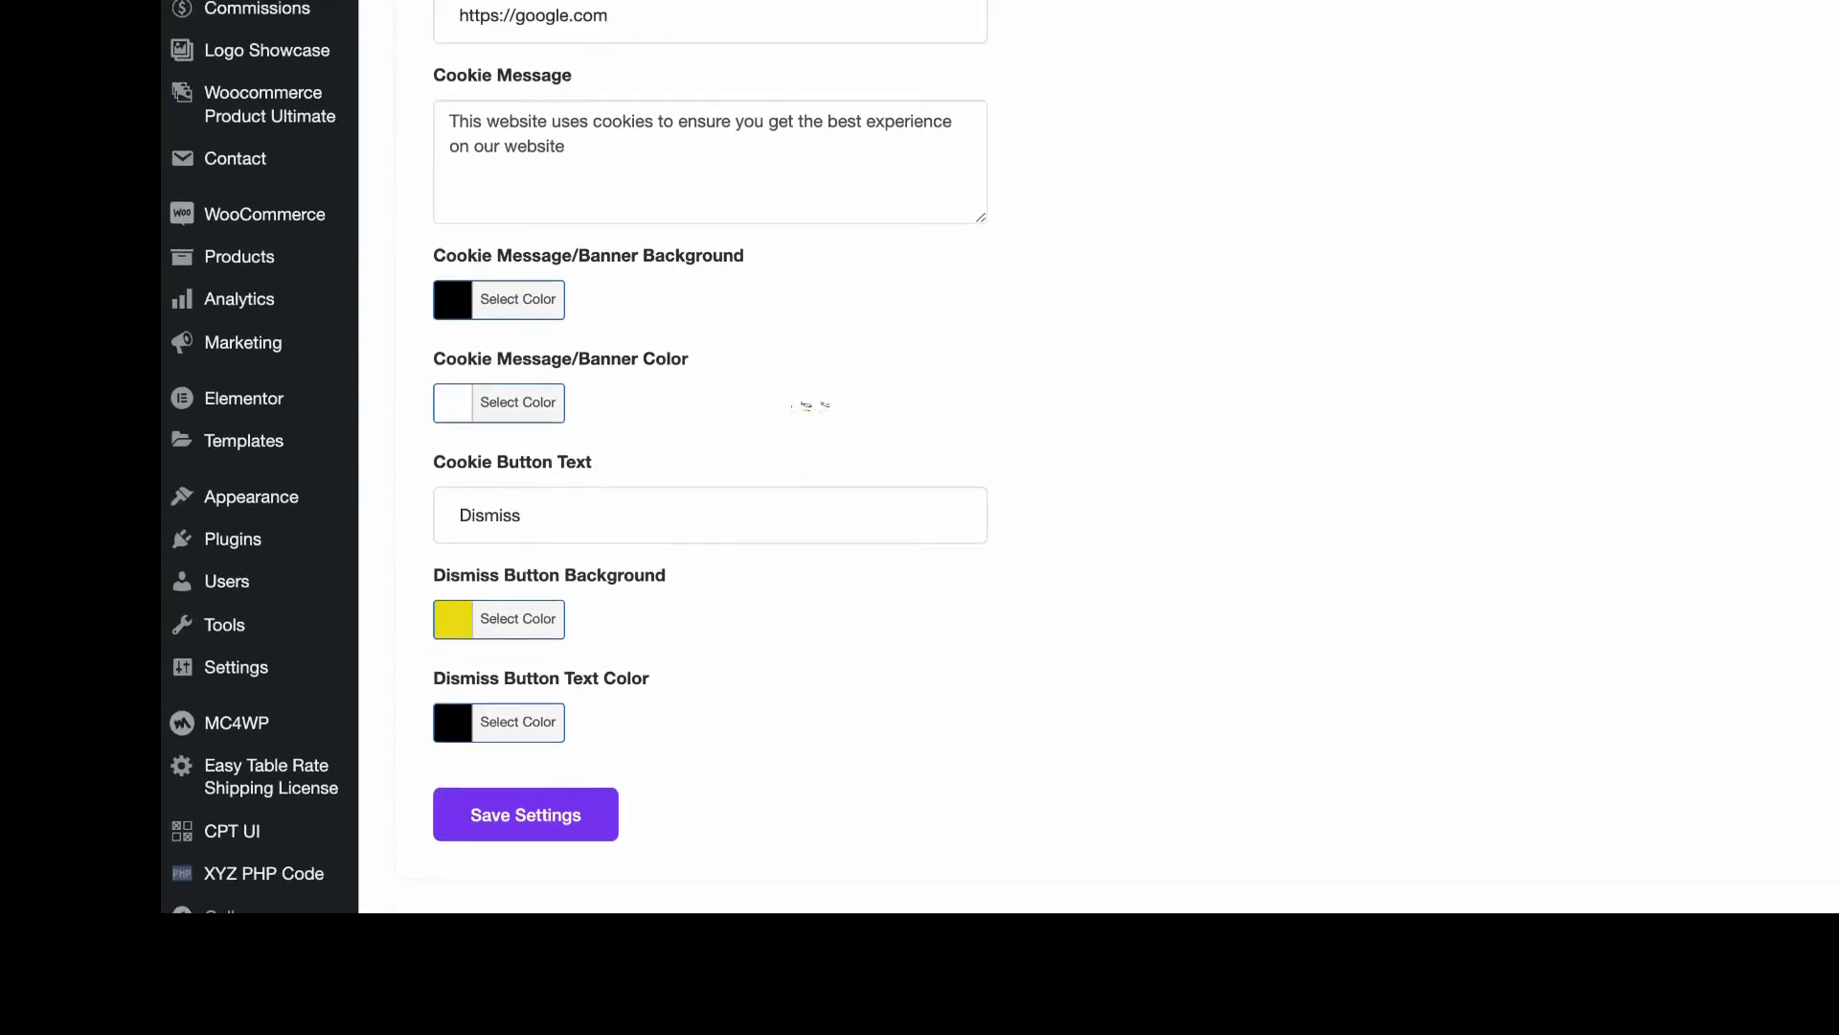
scroll(408, 497, up, 6)
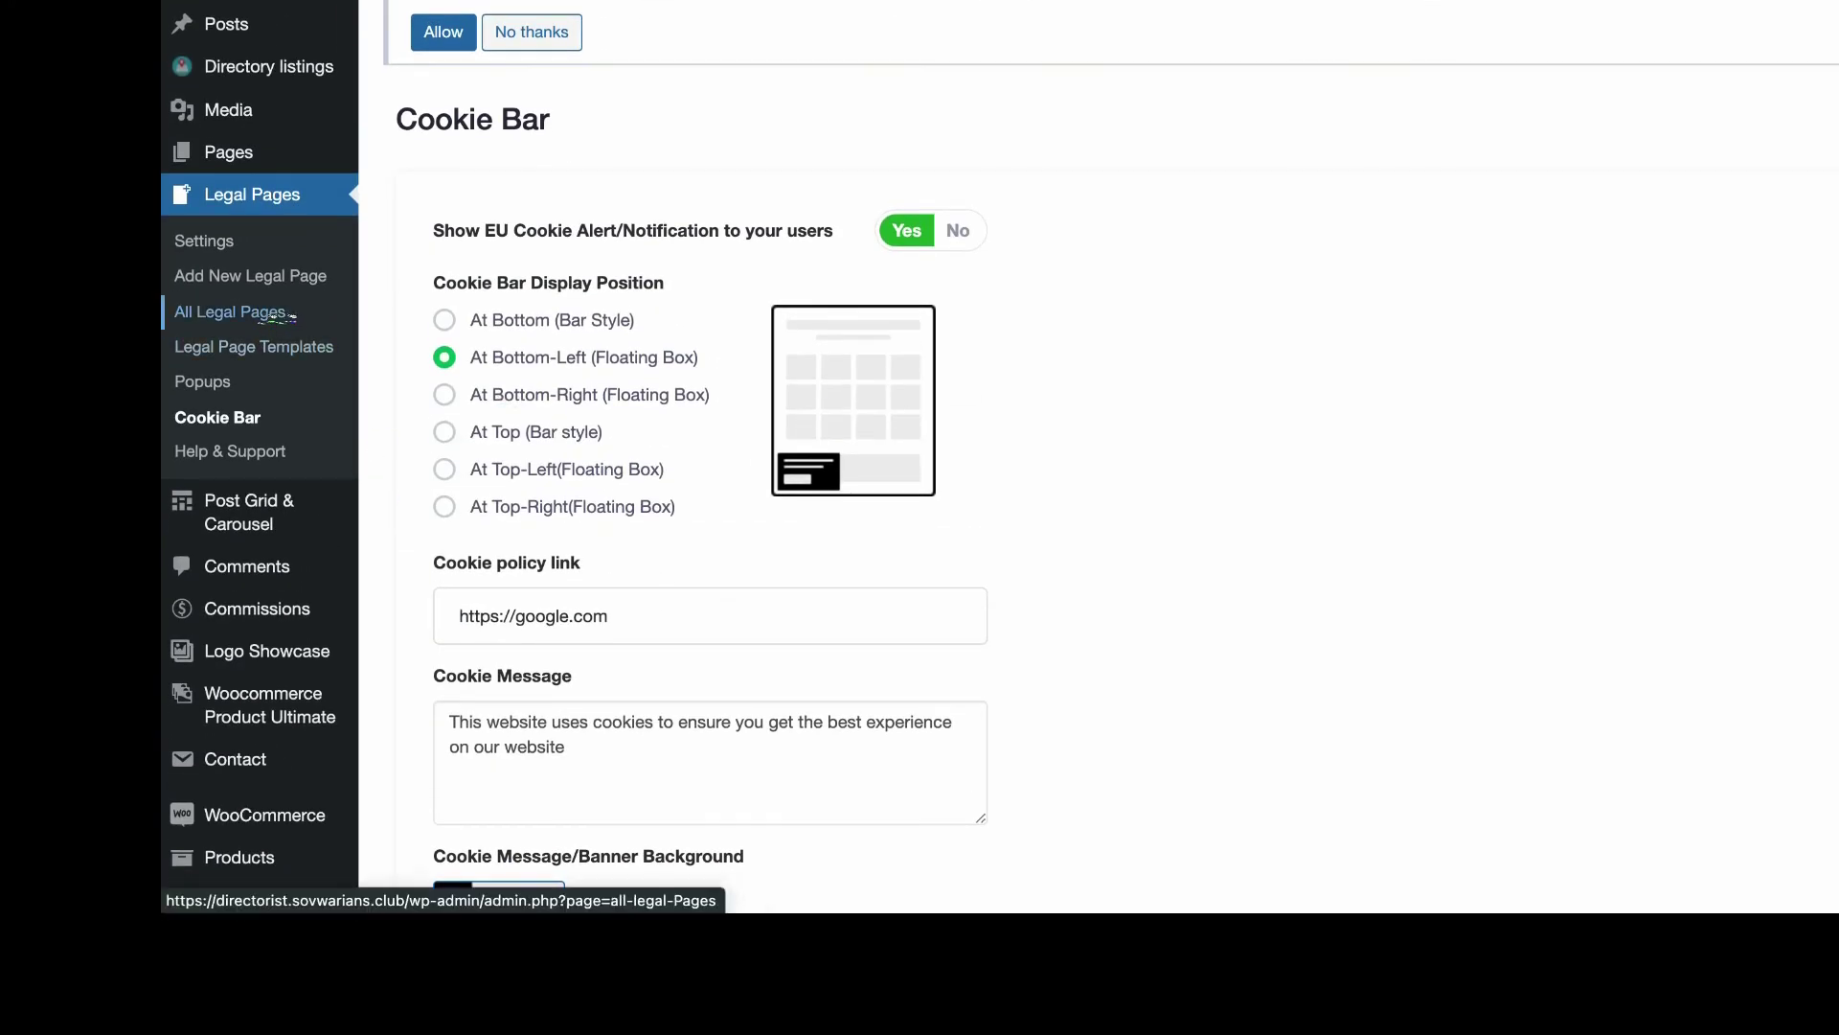
click(273, 317)
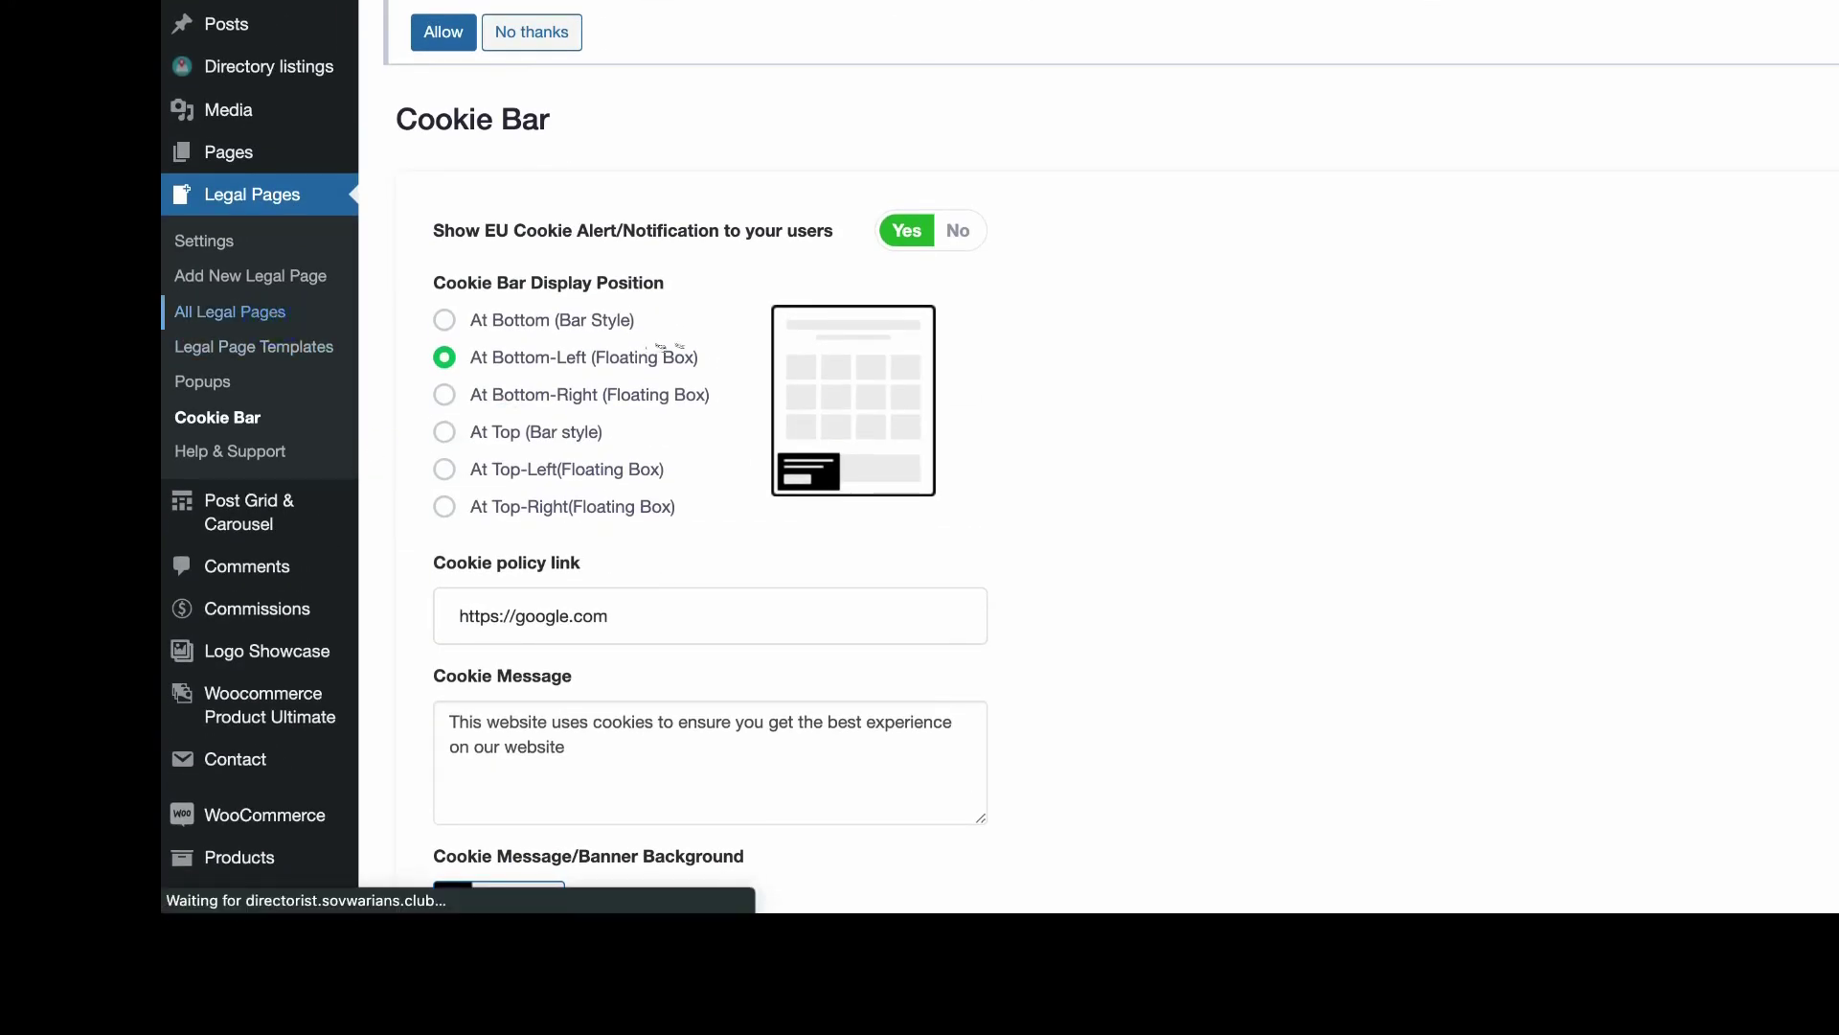